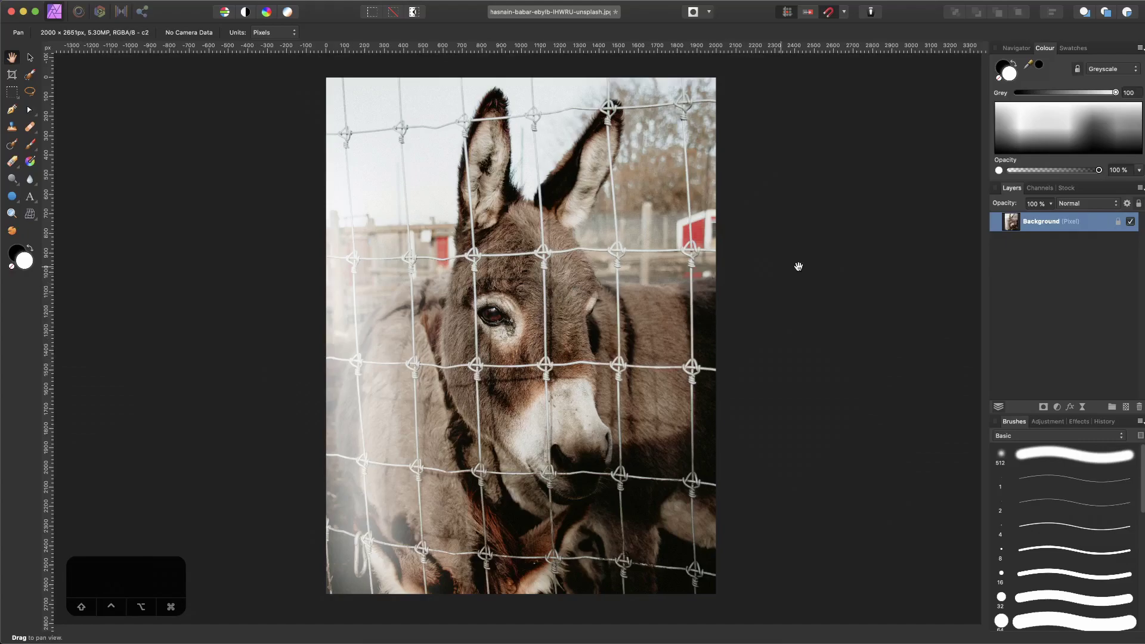
# Add a new pixel layer above the background and ready the Paint Brush in black at 19.4 px width.
pyautogui.click(1126, 408)
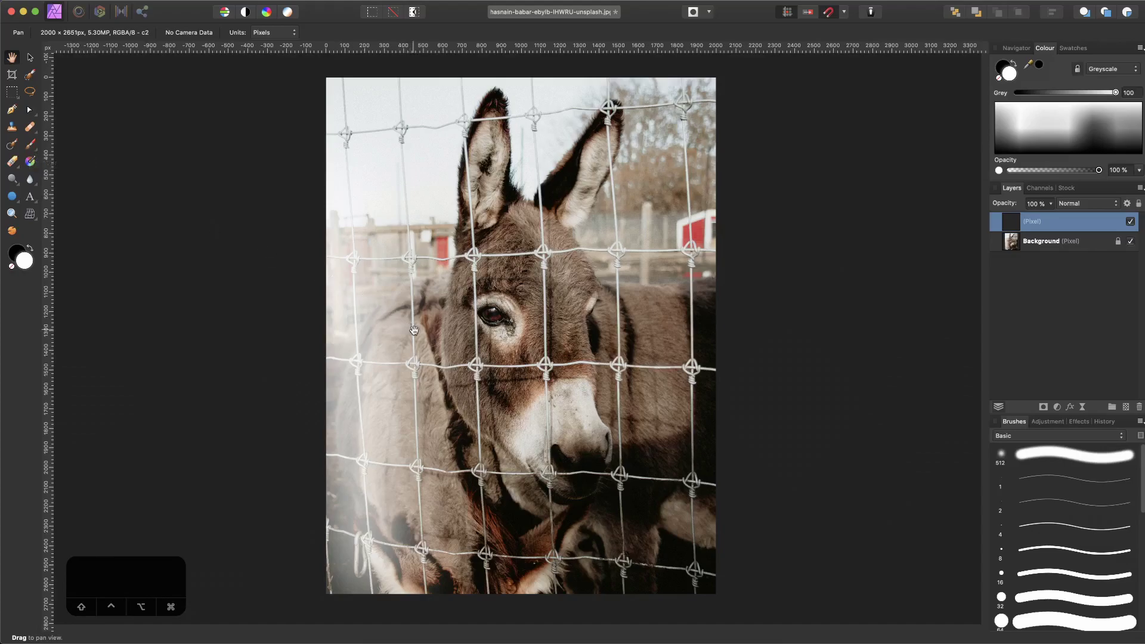
pyautogui.press('b')
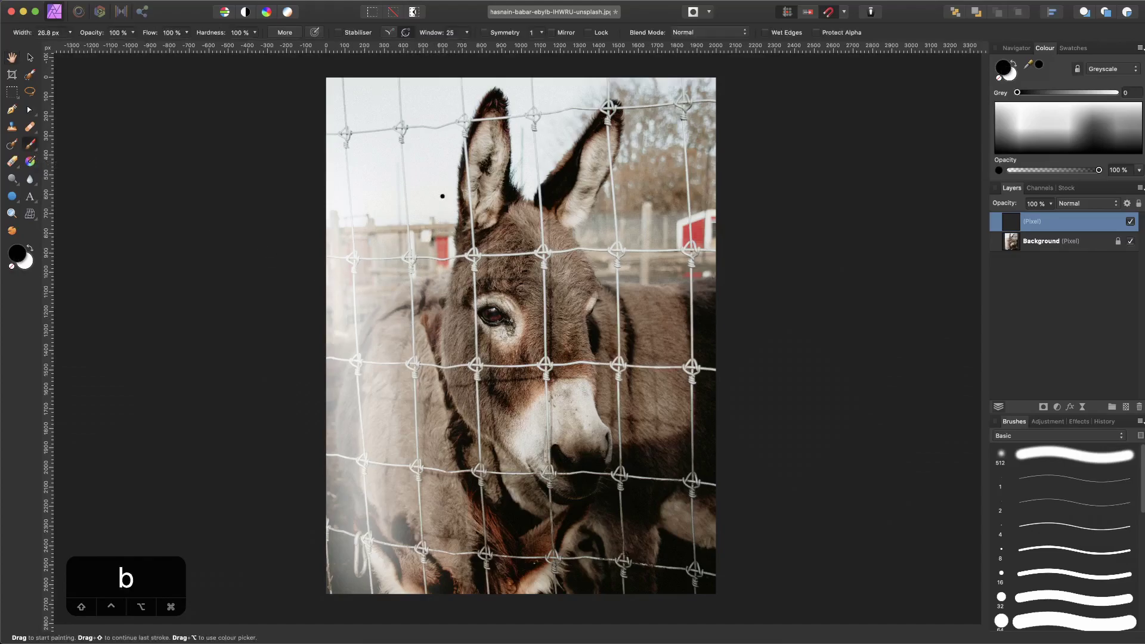
pyautogui.press('super+equal')
pyautogui.press('super+equal')
pyautogui.press('super+equal')
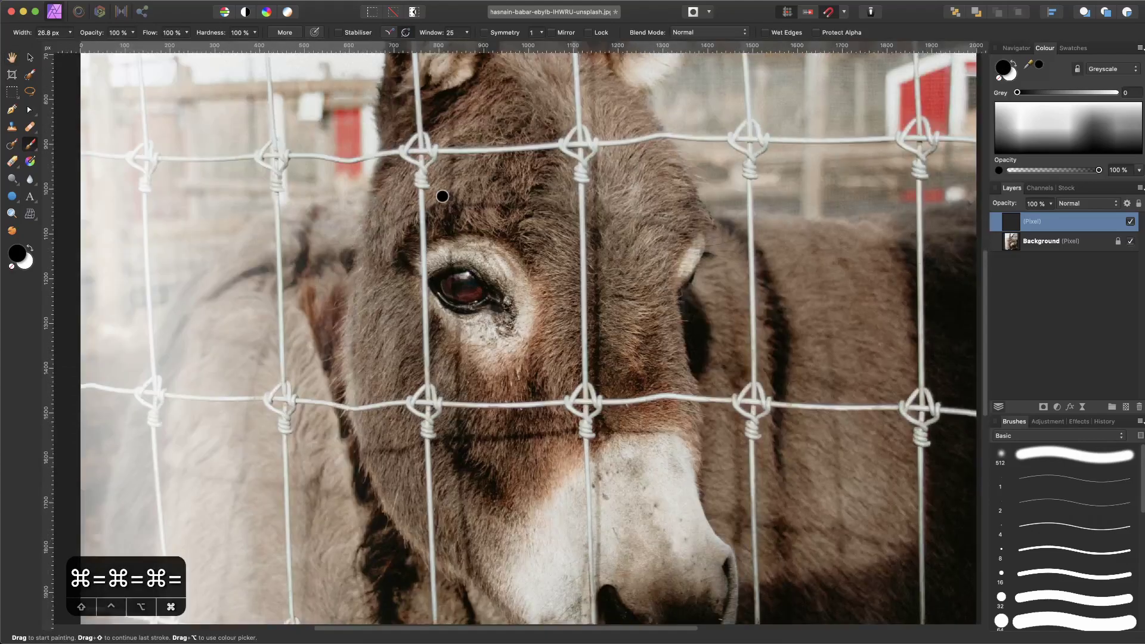
pyautogui.press('space')
pyautogui.scroll(15, 330, 225)
pyautogui.hscroll(-8, 330, 225)
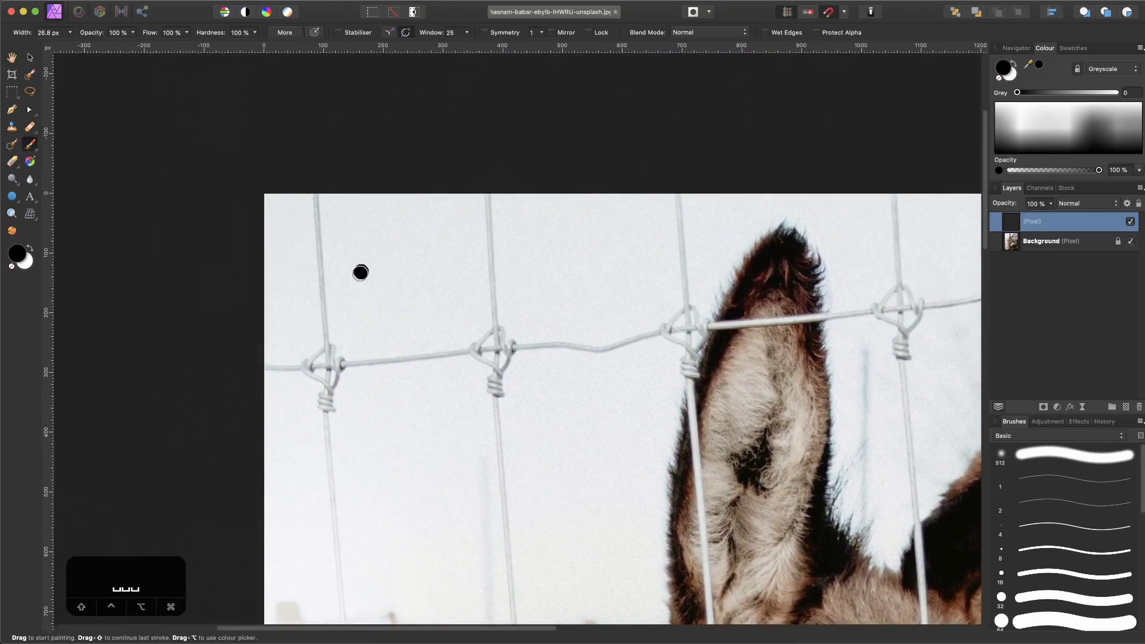
pyautogui.moveTo(348, 296); pyautogui.dragTo(379, 207)
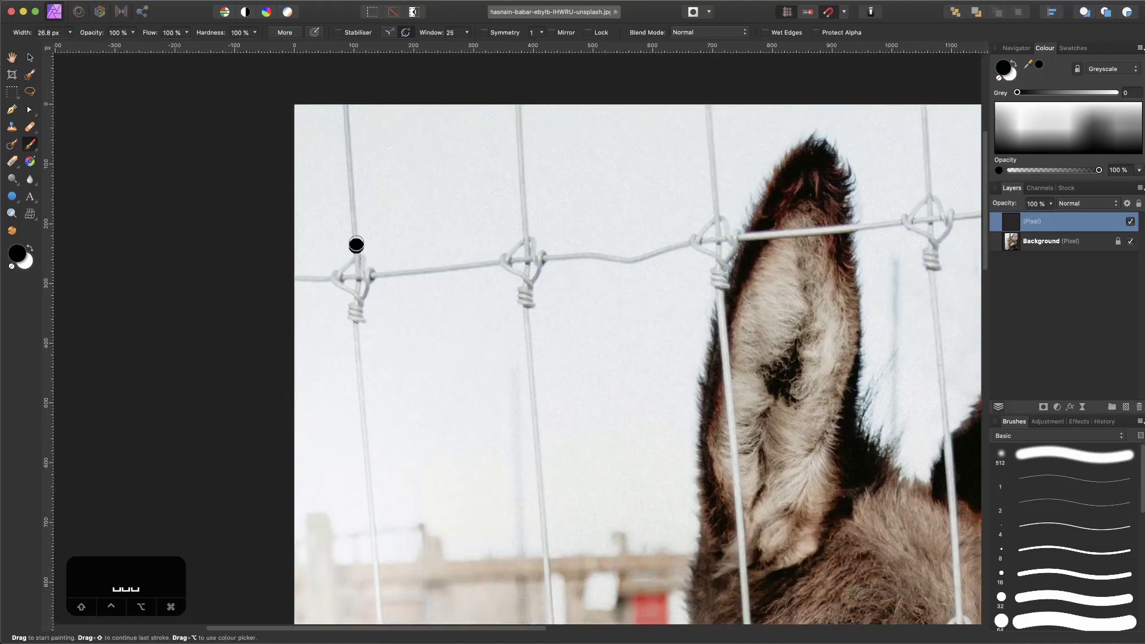
pyautogui.press('super+equal')
pyautogui.moveTo(307, 202); pyautogui.dragTo(358, 376)
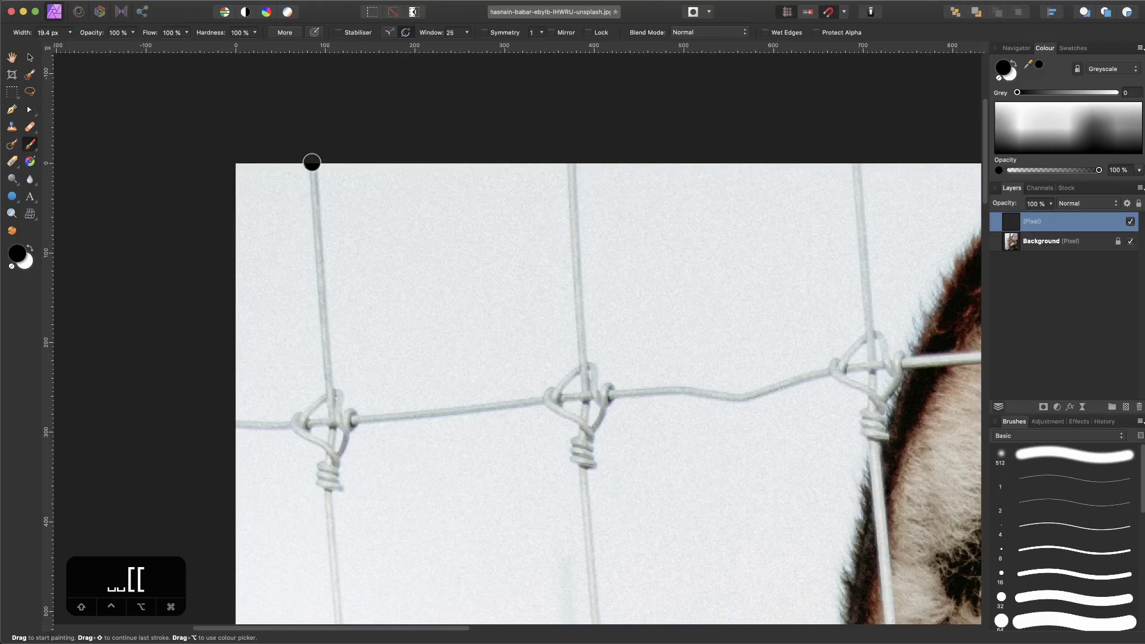
# Paint a straight black stroke over the leftmost vertical wire from the photo's upper edge to its first knot.
pyautogui.click(313, 162)
pyautogui.click(322, 210)
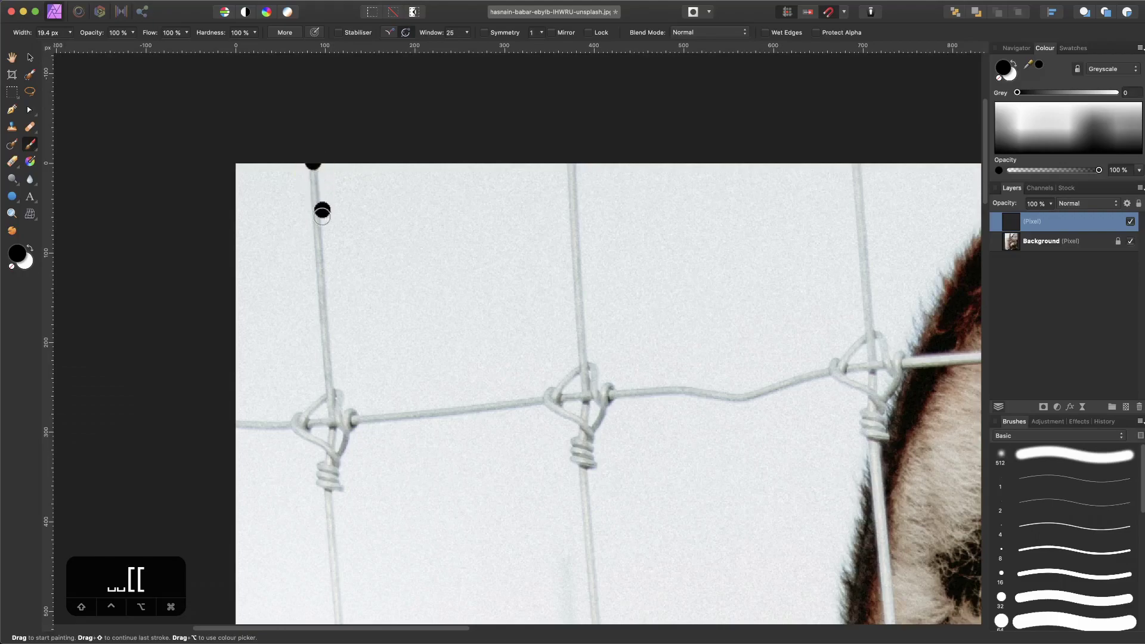
pyautogui.keyDown('shift'); pyautogui.click(332, 419); pyautogui.keyUp('shift')
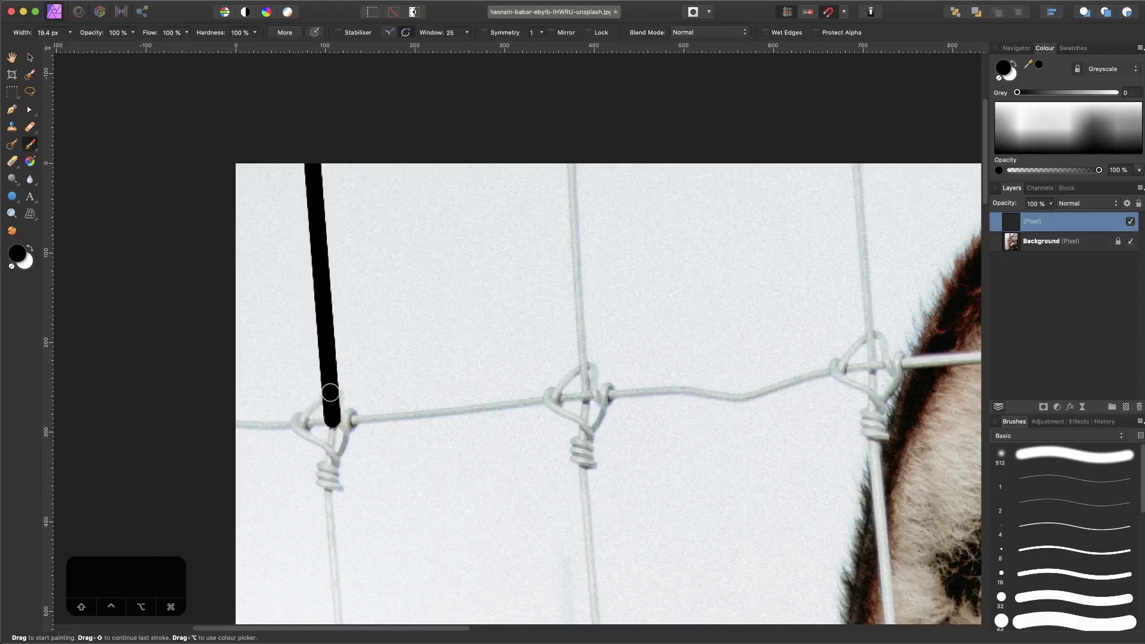
# Cover the uppermost horizontal wire with connected straight black strokes from the photo's left edge to the third knot.
pyautogui.press('space')
pyautogui.moveTo(332, 410); pyautogui.dragTo(340, 268)
pyautogui.click(255, 284)
pyautogui.click(246, 280)
pyautogui.keyDown('shift'); pyautogui.click(343, 277); pyautogui.keyUp('shift')
pyautogui.keyDown('shift'); pyautogui.click(405, 274); pyautogui.keyUp('shift')
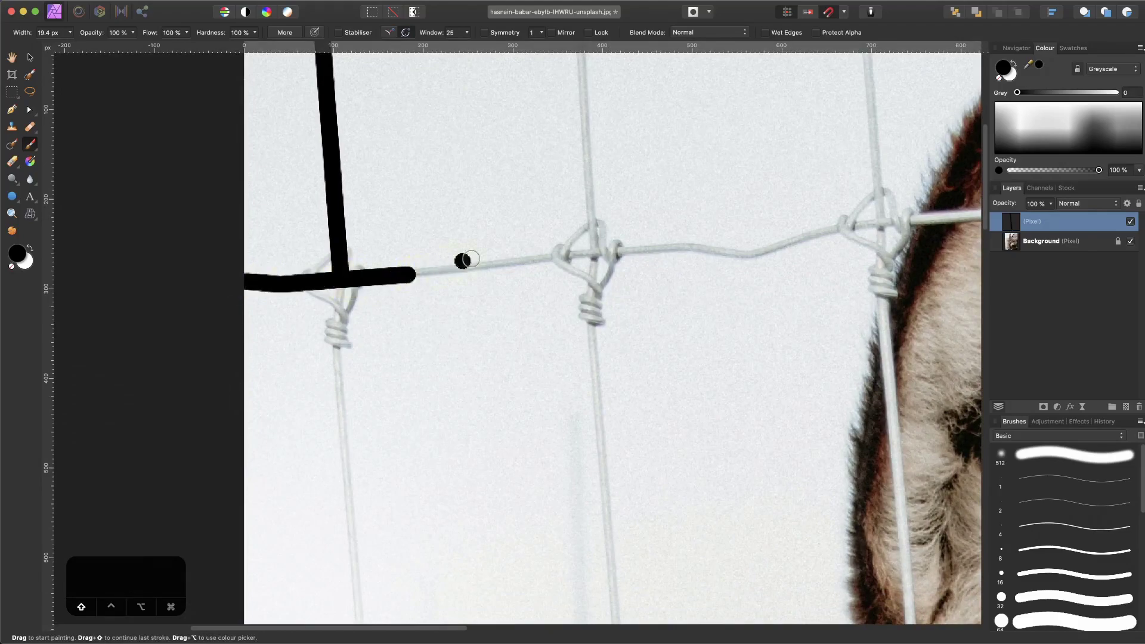
pyautogui.keyDown('shift'); pyautogui.click(529, 262); pyautogui.keyUp('shift')
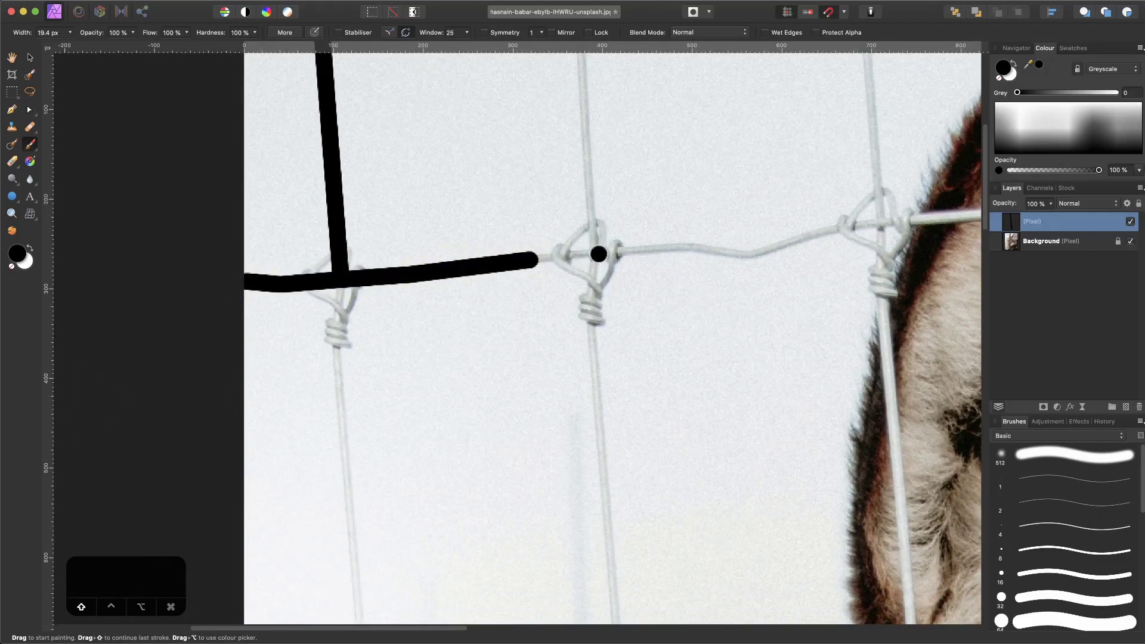
pyautogui.keyDown('shift'); pyautogui.click(599, 254); pyautogui.keyUp('shift')
pyautogui.keyDown('shift'); pyautogui.click(684, 248); pyautogui.keyUp('shift')
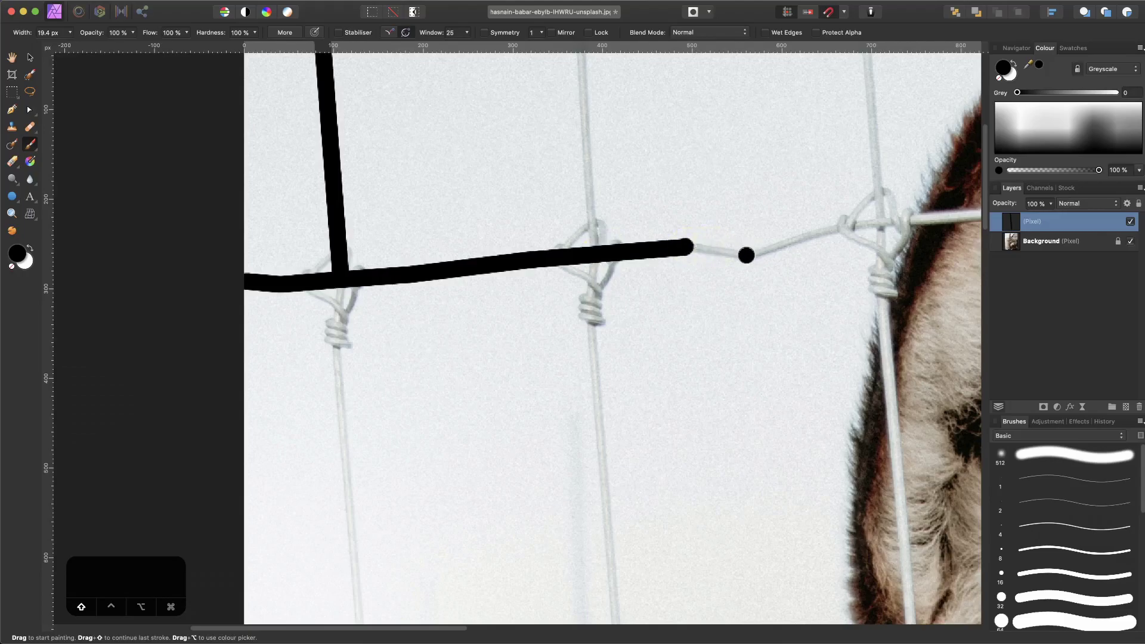
pyautogui.keyDown('shift'); pyautogui.click(746, 255); pyautogui.keyUp('shift')
pyautogui.keyDown('shift'); pyautogui.click(823, 230); pyautogui.keyUp('shift')
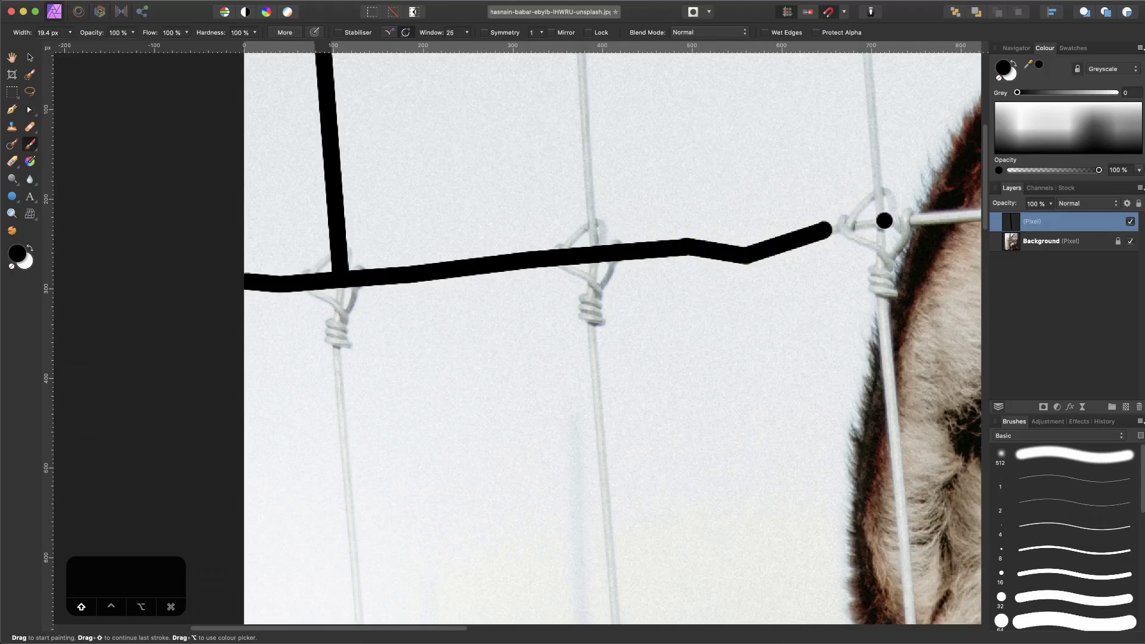
pyautogui.keyDown('shift'); pyautogui.click(884, 221); pyautogui.keyUp('shift')
# Continue the black strokes along the uppermost horizontal wire from the third knot across the ears to the photo's right edge.
pyautogui.moveTo(887, 212); pyautogui.dragTo(614, 273)
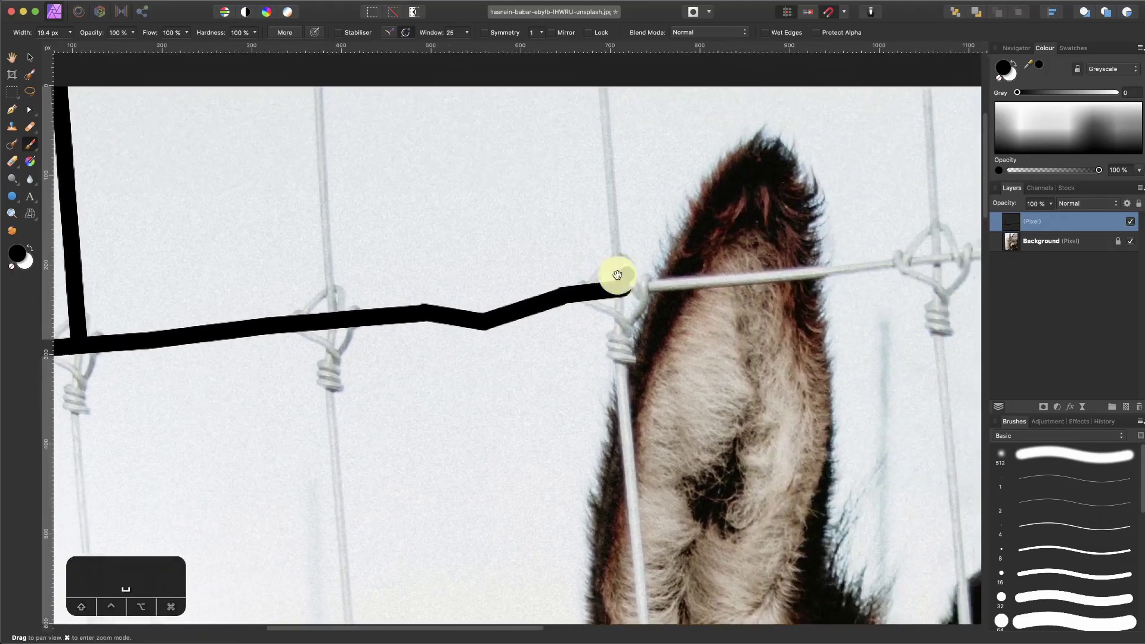
pyautogui.keyDown('shift'); pyautogui.click(787, 275); pyautogui.keyUp('shift')
pyautogui.hscroll(5, 793, 268)
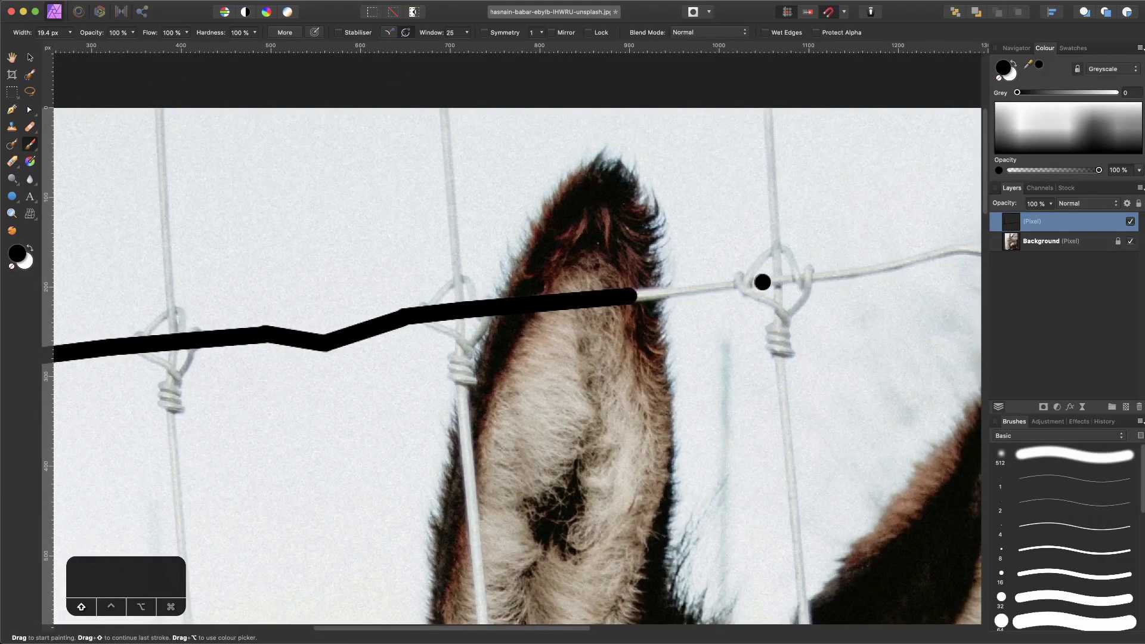
pyautogui.keyDown('shift'); pyautogui.click(762, 282); pyautogui.keyUp('shift')
pyautogui.moveTo(851, 258); pyautogui.dragTo(746, 287)
pyautogui.keyDown('shift'); pyautogui.click(771, 285); pyautogui.keyUp('shift')
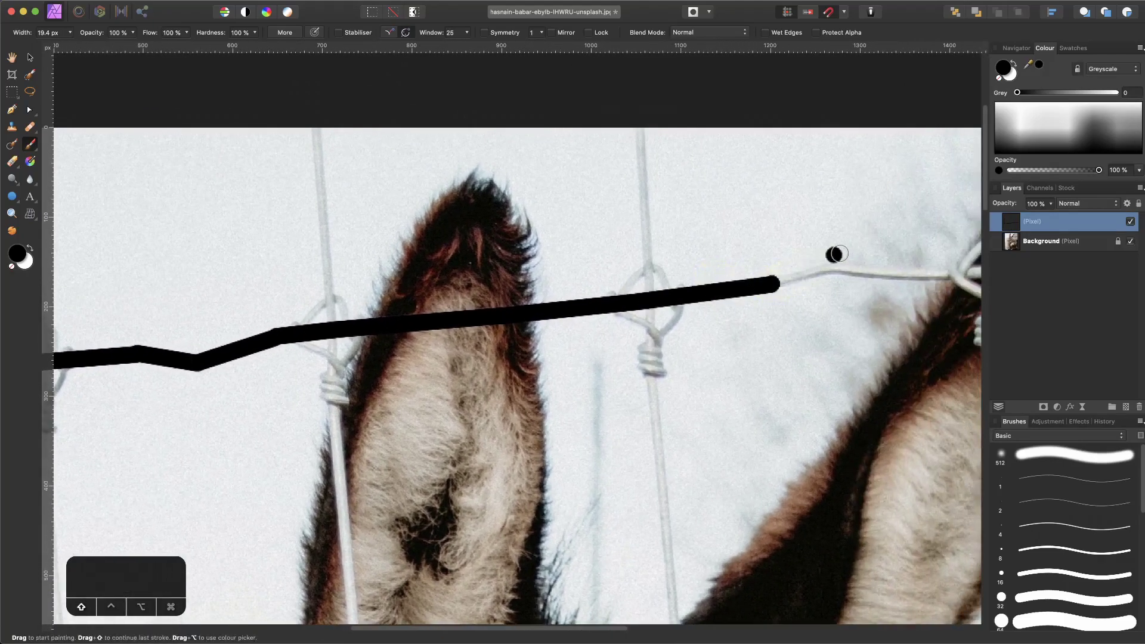
pyautogui.keyDown('shift'); pyautogui.click(835, 269); pyautogui.keyUp('shift')
pyautogui.keyDown('shift'); pyautogui.click(906, 266); pyautogui.keyUp('shift')
pyautogui.moveTo(879, 252); pyautogui.dragTo(657, 246)
pyautogui.keyDown('shift'); pyautogui.click(793, 266); pyautogui.keyUp('shift')
pyautogui.moveTo(813, 263); pyautogui.dragTo(660, 285)
pyautogui.keyDown('shift'); pyautogui.click(776, 272); pyautogui.keyUp('shift')
pyautogui.moveTo(944, 253); pyautogui.dragTo(760, 281)
pyautogui.keyDown('shift'); pyautogui.click(851, 275); pyautogui.keyUp('shift')
pyautogui.keyDown('shift'); pyautogui.click(892, 281); pyautogui.keyUp('shift')
# Cover the first two knots on the uppermost horizontal wire and the second vertical wire above it in black.
pyautogui.moveTo(478, 382)
pyautogui.mouseDown()
pyautogui.moveTo(621, 396)
pyautogui.moveTo(781, 386)
pyautogui.mouseUp()
pyautogui.moveTo(292, 414); pyautogui.dragTo(739, 338)
pyautogui.moveTo(204, 376); pyautogui.dragTo(655, 438)
pyautogui.moveTo(474, 384); pyautogui.dragTo(435, 305)
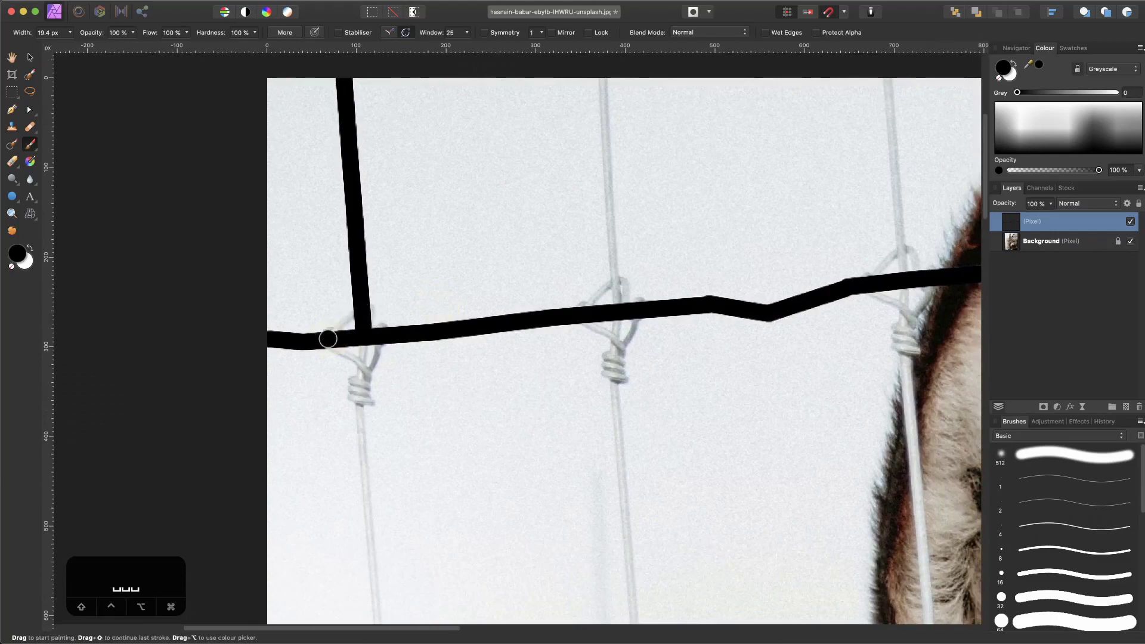
pyautogui.moveTo(327, 339)
pyautogui.mouseDown()
pyautogui.moveTo(395, 301)
pyautogui.moveTo(388, 320)
pyautogui.moveTo(355, 308)
pyautogui.moveTo(369, 327)
pyautogui.moveTo(367, 285)
pyautogui.moveTo(337, 278)
pyautogui.moveTo(367, 300)
pyautogui.moveTo(373, 332)
pyautogui.moveTo(373, 302)
pyautogui.mouseUp()
pyautogui.hscroll(4, 467, 266)
pyautogui.moveTo(501, 232)
pyautogui.mouseDown()
pyautogui.moveTo(533, 222)
pyautogui.moveTo(530, 239)
pyautogui.moveTo(546, 232)
pyautogui.moveTo(485, 254)
pyautogui.moveTo(520, 272)
pyautogui.moveTo(545, 252)
pyautogui.moveTo(524, 279)
pyautogui.mouseUp()
pyautogui.click(519, 287)
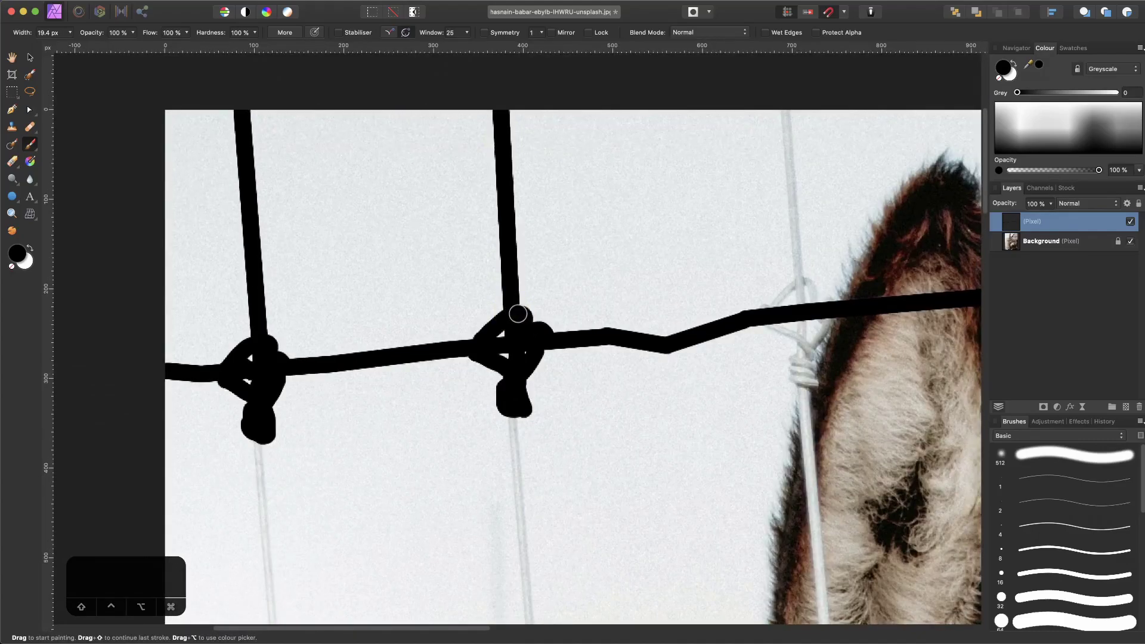
# Paint black over the third vertical wire above the uppermost horizontal wire, along with its knot beside the ear.
pyautogui.moveTo(549, 284); pyautogui.dragTo(497, 302)
pyautogui.moveTo(575, 255); pyautogui.dragTo(440, 235)
pyautogui.press('super+z')
pyautogui.click(598, 109)
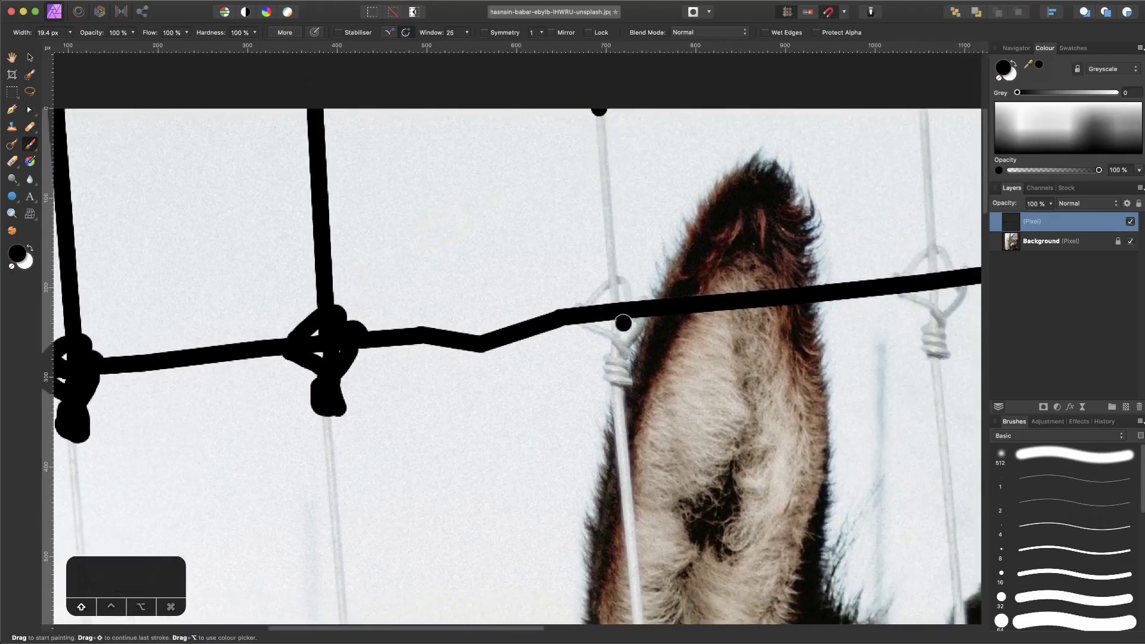
pyautogui.keyDown('shift'); pyautogui.click(614, 307); pyautogui.keyUp('shift')
pyautogui.moveTo(608, 281)
pyautogui.mouseDown()
pyautogui.moveTo(580, 310)
pyautogui.moveTo(638, 307)
pyautogui.moveTo(637, 235)
pyautogui.moveTo(644, 246)
pyautogui.moveTo(611, 299)
pyautogui.moveTo(621, 313)
pyautogui.moveTo(611, 199)
pyautogui.mouseUp()
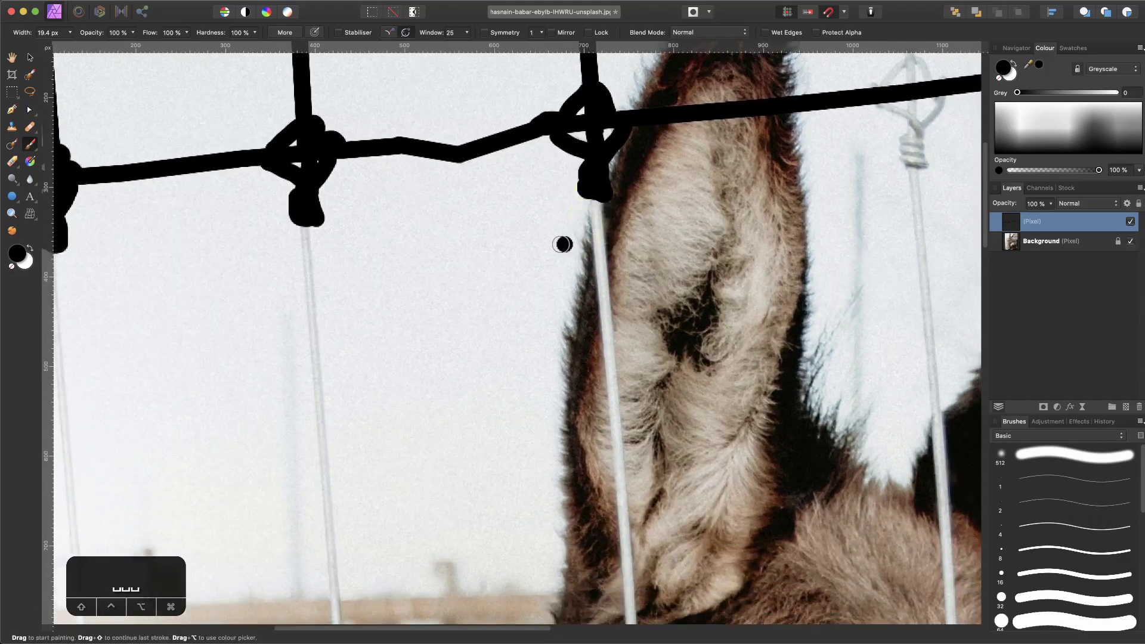
# Paint a straight black stroke over the leftmost vertical wire between the first and second horizontal wires.
pyautogui.moveTo(302, 220); pyautogui.dragTo(431, 249)
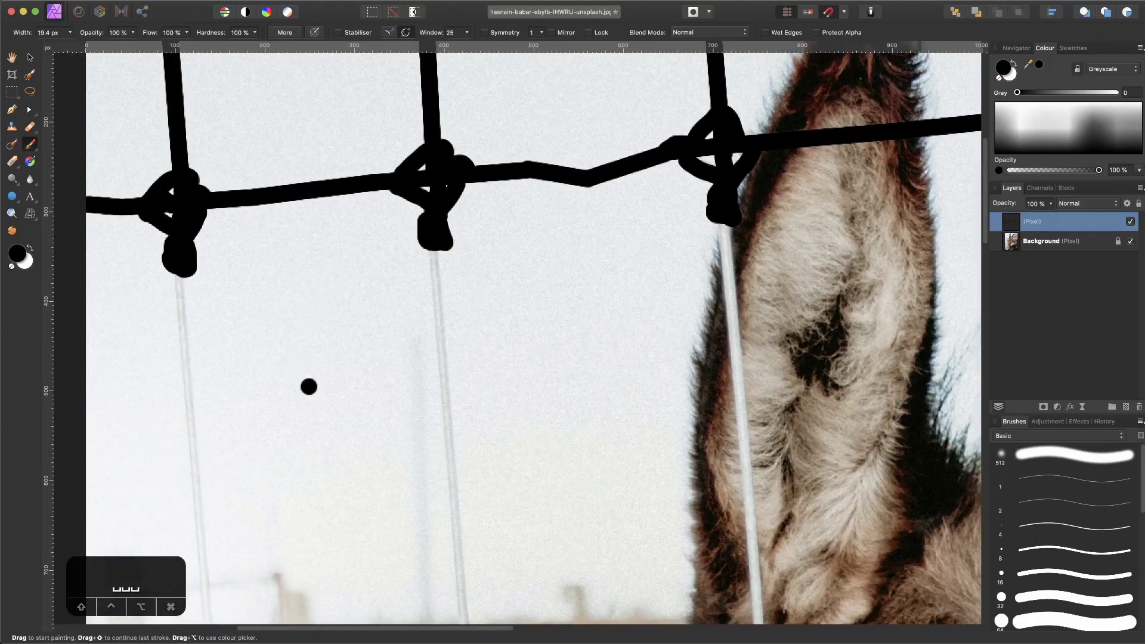
pyautogui.moveTo(308, 386)
pyautogui.mouseDown()
pyautogui.moveTo(391, 245)
pyautogui.moveTo(424, 214)
pyautogui.mouseUp()
pyautogui.keyDown('shift'); pyautogui.click(342, 562); pyautogui.keyUp('shift')
pyautogui.moveTo(341, 562); pyautogui.dragTo(384, 383)
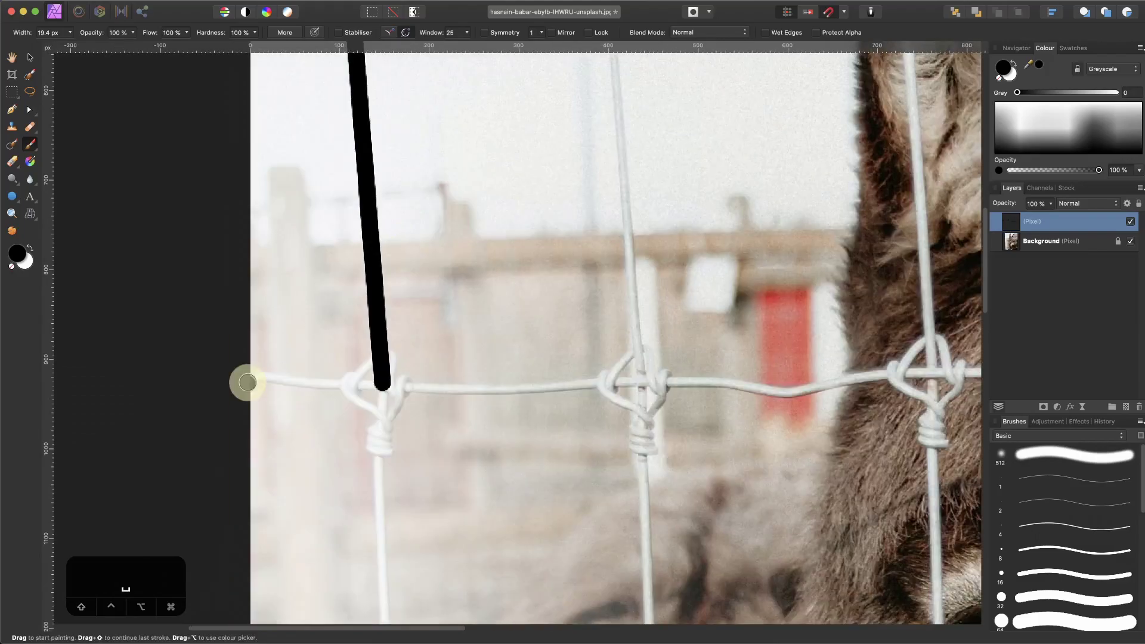
# Cover the second horizontal wire with connected straight black strokes from the left edge across the forehead to the right edge.
pyautogui.moveTo(248, 382)
pyautogui.mouseDown()
pyautogui.moveTo(383, 353)
pyautogui.moveTo(376, 429)
pyautogui.moveTo(411, 382)
pyautogui.moveTo(384, 353)
pyautogui.mouseUp()
pyautogui.click(436, 387)
pyautogui.keyDown('shift'); pyautogui.click(386, 363); pyautogui.keyUp('shift')
pyautogui.keyDown('shift'); pyautogui.click(459, 363); pyautogui.keyUp('shift')
pyautogui.keyDown('shift'); pyautogui.click(560, 356); pyautogui.keyUp('shift')
pyautogui.moveTo(607, 356); pyautogui.dragTo(454, 337)
pyautogui.keyDown('shift'); pyautogui.click(537, 348); pyautogui.keyUp('shift')
pyautogui.keyDown('shift'); pyautogui.click(646, 329); pyautogui.keyUp('shift')
pyautogui.moveTo(742, 308); pyautogui.dragTo(606, 308)
pyautogui.keyDown('shift'); pyautogui.click(923, 316); pyautogui.keyUp('shift')
pyautogui.moveTo(924, 317); pyautogui.dragTo(727, 352)
pyautogui.keyDown('shift'); pyautogui.click(849, 328); pyautogui.keyUp('shift')
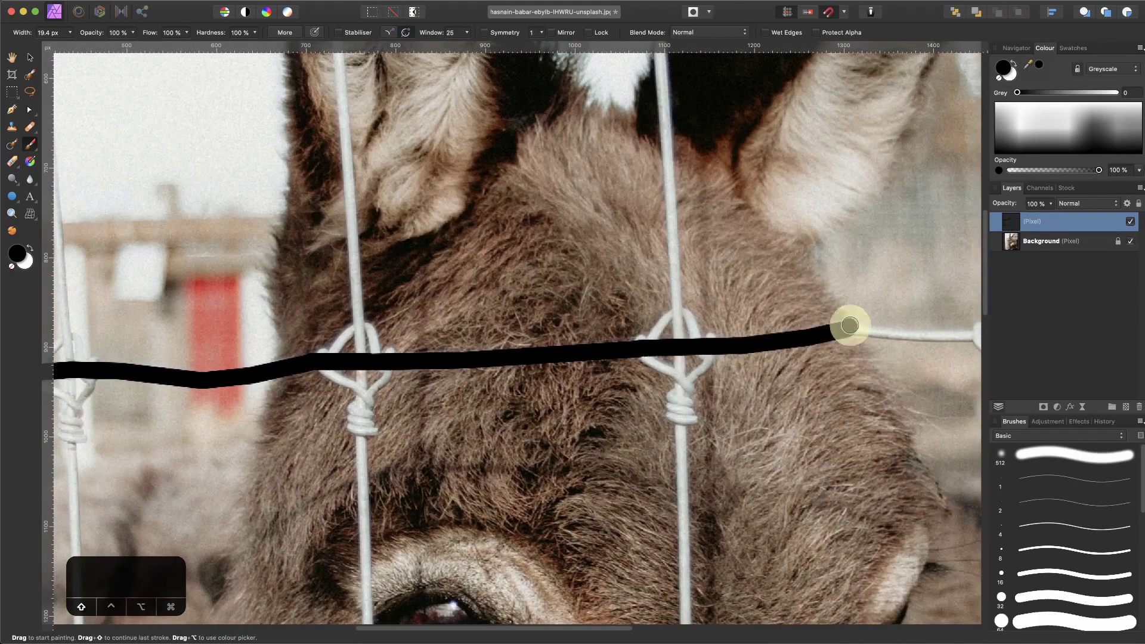
pyautogui.moveTo(882, 317); pyautogui.dragTo(340, 352)
pyautogui.keyDown('shift'); pyautogui.click(641, 379); pyautogui.keyUp('shift')
# Paint black over the rightmost vertical wire from the upper part of the photo down to the third horizontal wire.
pyautogui.moveTo(679, 296); pyautogui.dragTo(558, 536)
pyautogui.moveTo(685, 154); pyautogui.dragTo(666, 419)
pyautogui.keyDown('shift'); pyautogui.click(664, 600); pyautogui.keyUp('shift')
pyautogui.moveTo(664, 600); pyautogui.dragTo(653, 115)
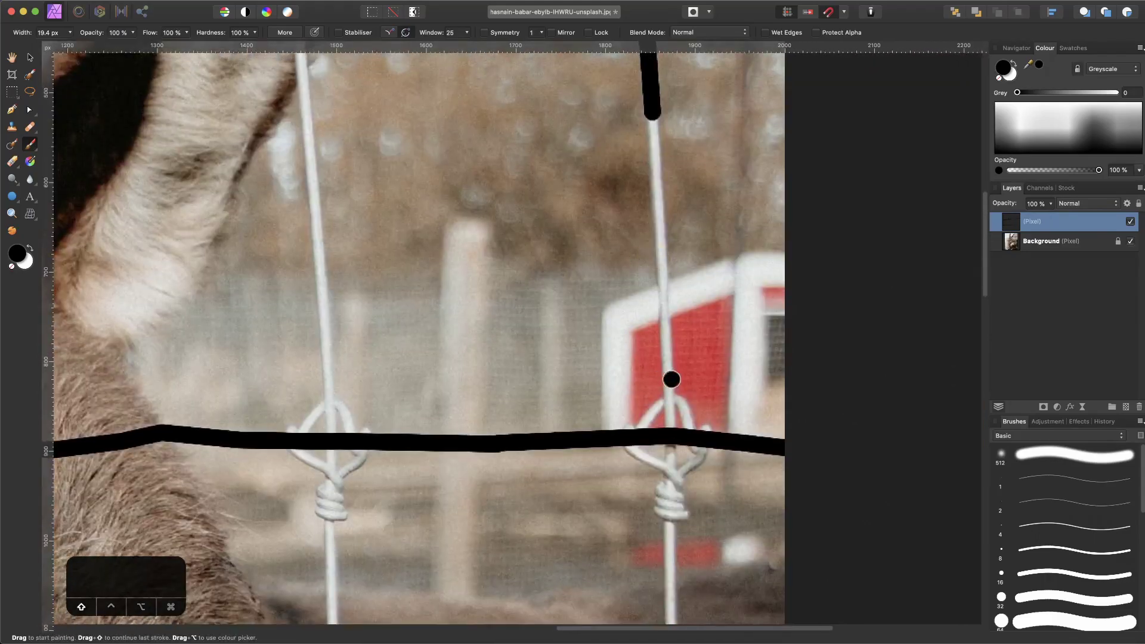
pyautogui.keyDown('shift'); pyautogui.click(667, 450); pyautogui.keyUp('shift')
pyautogui.moveTo(667, 450); pyautogui.dragTo(680, 176)
pyautogui.keyDown('shift'); pyautogui.click(680, 386); pyautogui.keyUp('shift')
pyautogui.moveTo(681, 387); pyautogui.dragTo(674, 263)
pyautogui.keyDown('shift'); pyautogui.click(676, 527); pyautogui.keyUp('shift')
# Cover the rightmost vertical wire from the third horizontal wire down to the photo's lower edge, using a 22.3 px brush.
pyautogui.moveTo(594, 490); pyautogui.dragTo(623, 337)
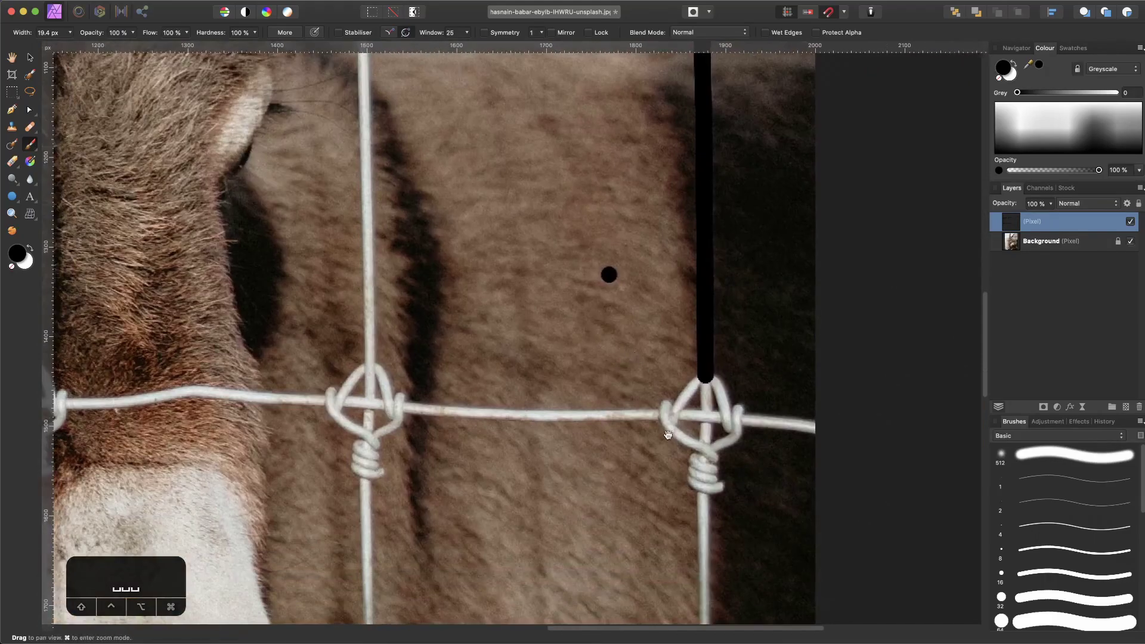
pyautogui.moveTo(659, 427); pyautogui.dragTo(644, 378)
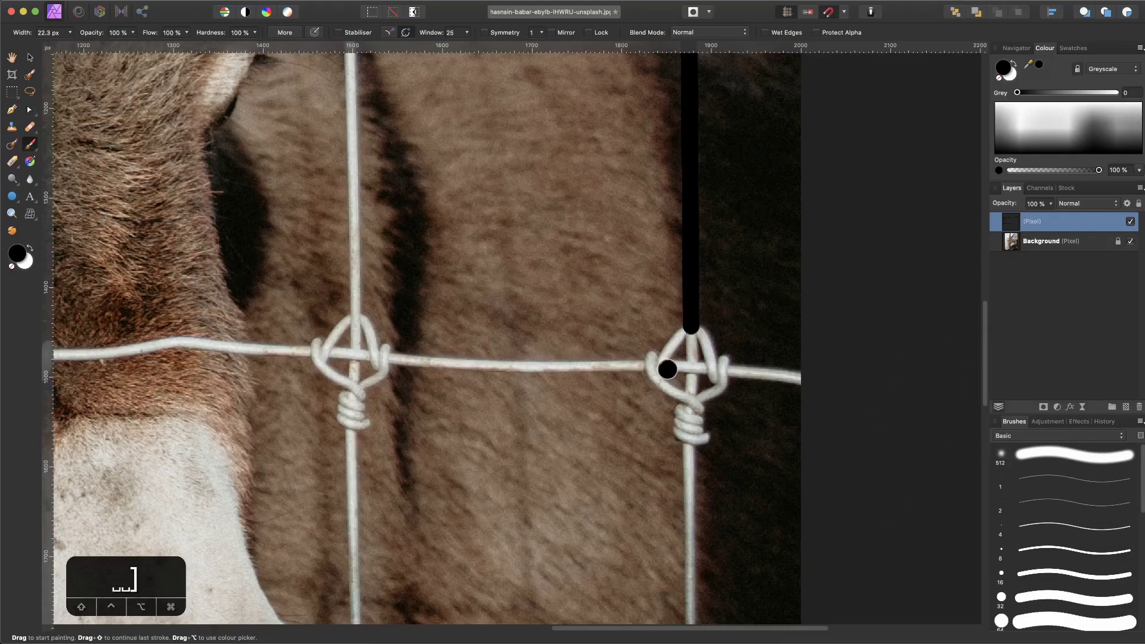
pyautogui.keyDown('shift'); pyautogui.click(690, 495); pyautogui.keyUp('shift')
pyautogui.moveTo(693, 615)
pyautogui.mouseDown()
pyautogui.moveTo(697, 312)
pyautogui.moveTo(726, 301)
pyautogui.mouseUp()
pyautogui.keyDown('shift'); pyautogui.click(694, 578); pyautogui.keyUp('shift')
pyautogui.keyDown('shift'); pyautogui.click(737, 620); pyautogui.keyUp('shift')
pyautogui.moveTo(738, 622); pyautogui.dragTo(741, 565)
pyautogui.keyDown('shift'); pyautogui.click(731, 437); pyautogui.keyUp('shift')
# Cover the lowest horizontal wire with connected black strokes from the right side across to the photo's left edge.
pyautogui.moveTo(724, 298)
pyautogui.mouseDown()
pyautogui.moveTo(703, 331)
pyautogui.moveTo(821, 348)
pyautogui.mouseUp()
pyautogui.moveTo(560, 341); pyautogui.dragTo(675, 338)
pyautogui.click(516, 282)
pyautogui.keyDown('shift'); pyautogui.click(688, 308); pyautogui.keyUp('shift')
pyautogui.keyDown('shift'); pyautogui.click(801, 317); pyautogui.keyUp('shift')
pyautogui.hscroll(-15, 490, 298)
pyautogui.keyDown('shift'); pyautogui.click(516, 283); pyautogui.keyUp('shift')
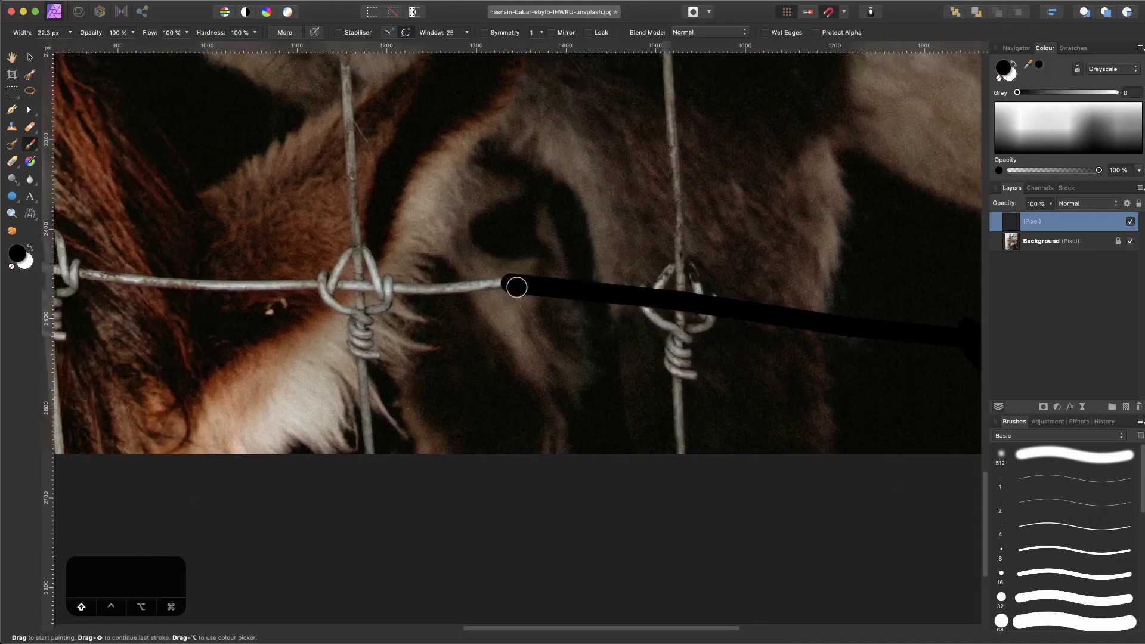
pyautogui.keyDown('shift'); pyautogui.click(428, 291); pyautogui.keyUp('shift')
pyautogui.keyDown('shift'); pyautogui.click(360, 290); pyautogui.keyUp('shift')
pyautogui.keyDown('shift'); pyautogui.click(467, 341); pyautogui.keyUp('shift')
pyautogui.keyDown('shift'); pyautogui.click(454, 360); pyautogui.keyUp('shift')
pyautogui.keyDown('shift'); pyautogui.click(447, 361); pyautogui.keyUp('shift')
pyautogui.moveTo(434, 367)
pyautogui.mouseDown()
pyautogui.moveTo(210, 312)
pyautogui.moveTo(92, 205)
pyautogui.moveTo(143, 306)
pyautogui.moveTo(127, 401)
pyautogui.moveTo(141, 350)
pyautogui.mouseUp()
# Paint black over the partial wire running along the photo's left edge near the lower corner.
pyautogui.scroll(-4, 143, 307)
pyautogui.moveTo(119, 185); pyautogui.dragTo(119, 160)
pyautogui.moveTo(119, 160)
pyautogui.mouseDown()
pyautogui.moveTo(125, 242)
pyautogui.moveTo(136, 203)
pyautogui.mouseUp()
pyautogui.moveTo(352, 196); pyautogui.dragTo(315, 308)
pyautogui.moveTo(330, 524); pyautogui.dragTo(364, 374)
# Cover the first full vertical wire from the photo's lower edge upward past the fourth horizontal wire with straight black strokes.
pyautogui.moveTo(328, 456); pyautogui.dragTo(328, 462)
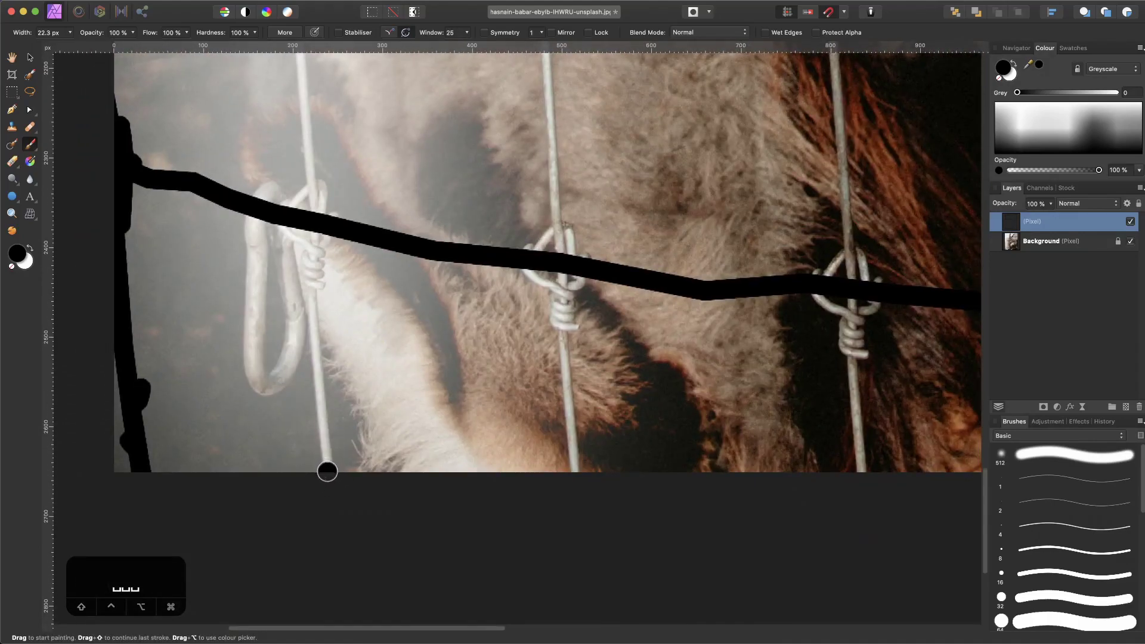
pyautogui.click(342, 408)
pyautogui.scroll(6, 364, 269)
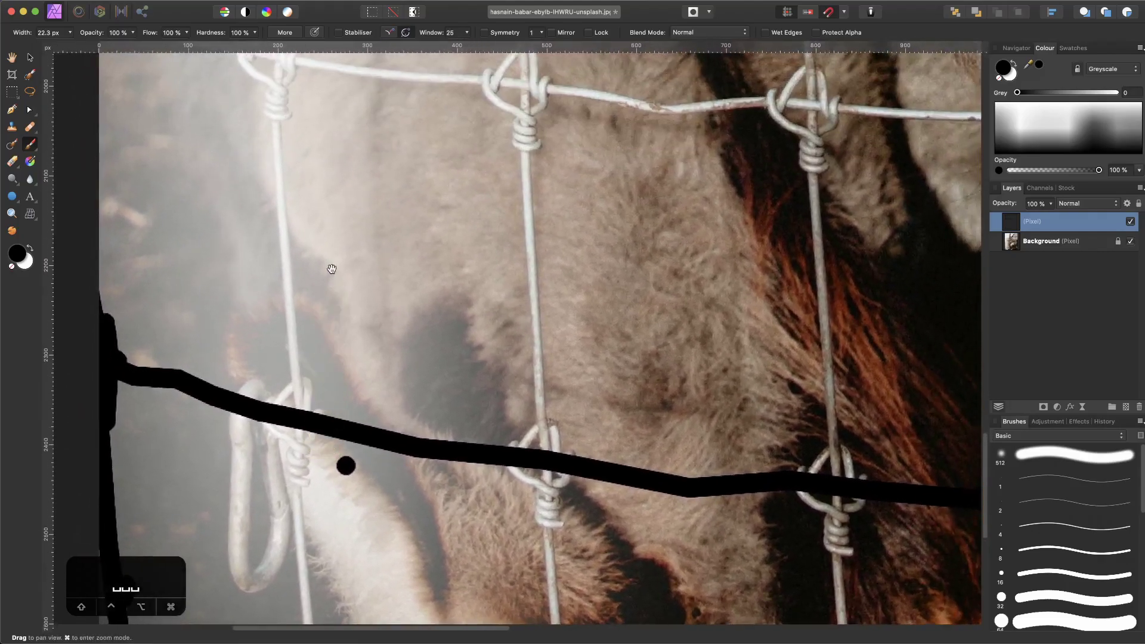
pyautogui.scroll(-4, 377, 375)
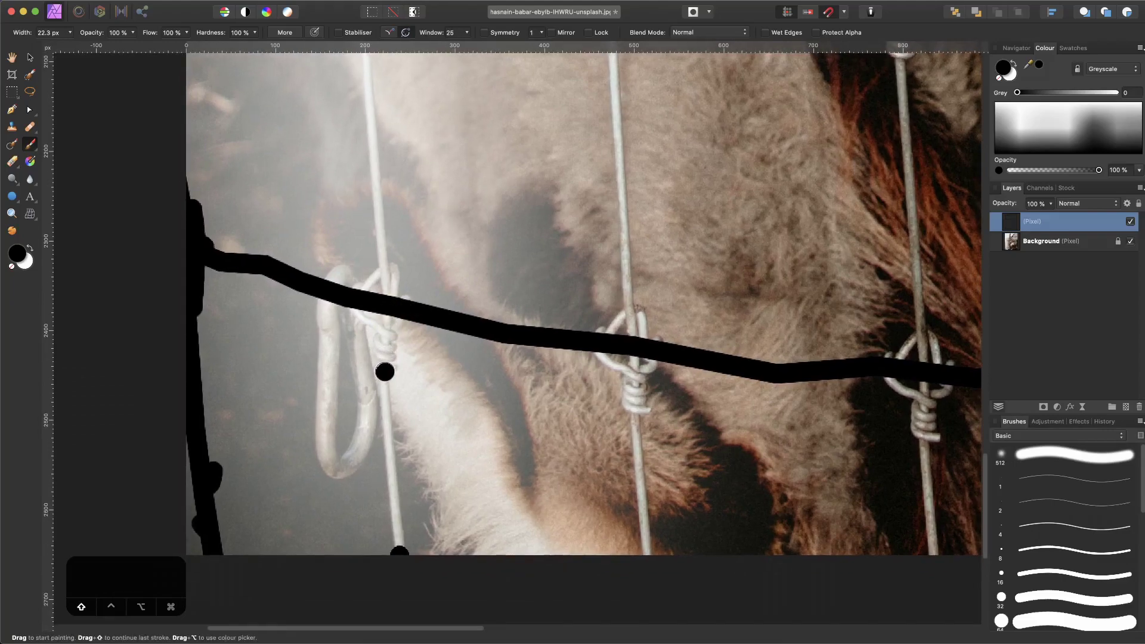
pyautogui.keyDown('shift'); pyautogui.click(384, 381); pyautogui.keyUp('shift')
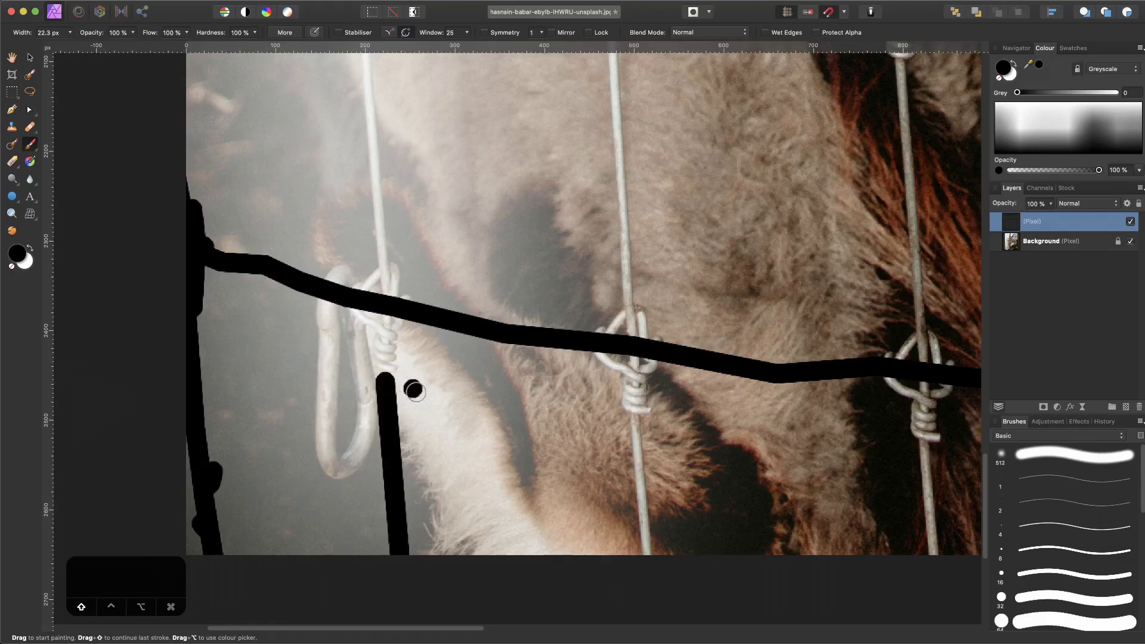
pyautogui.keyDown('shift'); pyautogui.click(388, 309); pyautogui.keyUp('shift')
pyautogui.scroll(3, 394, 280)
pyautogui.keyDown('shift'); pyautogui.click(374, 250); pyautogui.keyUp('shift')
pyautogui.scroll(3, 385, 315)
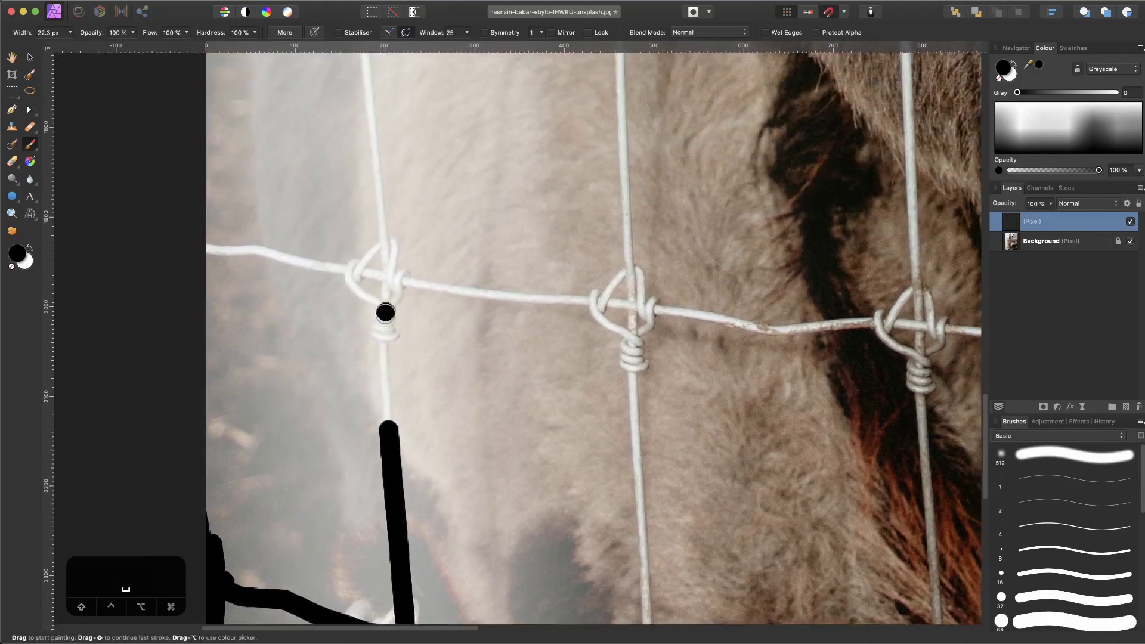
pyautogui.keyDown('shift'); pyautogui.click(379, 317); pyautogui.keyUp('shift')
pyautogui.keyDown('shift'); pyautogui.click(390, 280); pyautogui.keyUp('shift')
pyautogui.scroll(3, 397, 188)
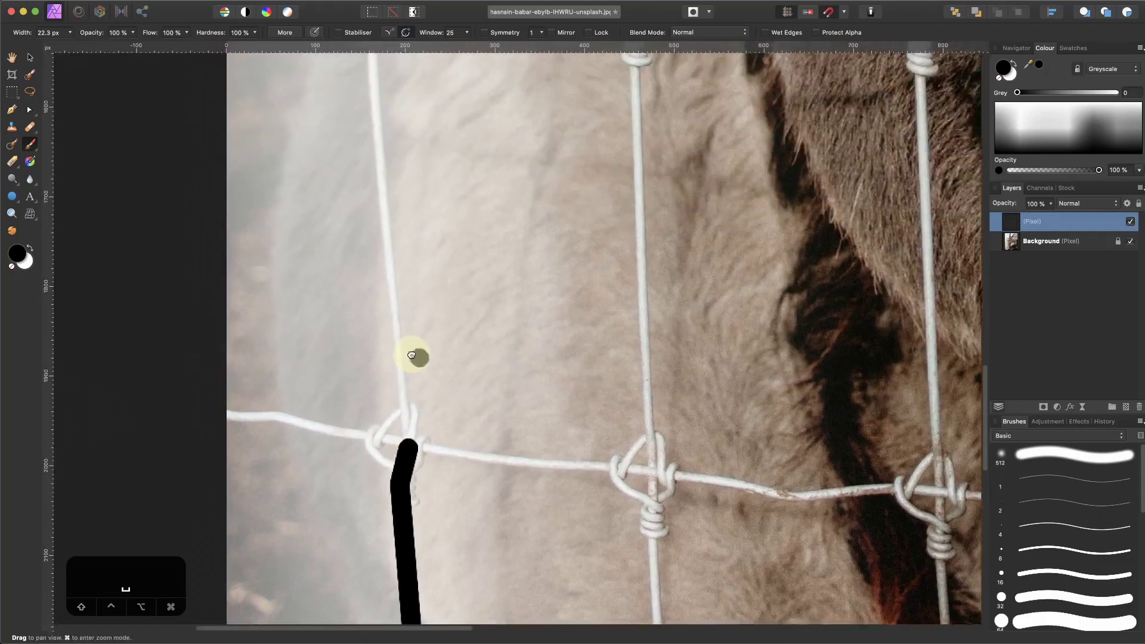
pyautogui.keyDown('shift'); pyautogui.click(379, 223); pyautogui.keyUp('shift')
pyautogui.moveTo(386, 152); pyautogui.dragTo(399, 327)
# Paint black over the hanging wire loop and the adjacent first knot on the lowest horizontal wire.
pyautogui.moveTo(427, 495); pyautogui.dragTo(403, 160)
pyautogui.scroll(-2, 404, 159)
pyautogui.scroll(-5, 391, 443)
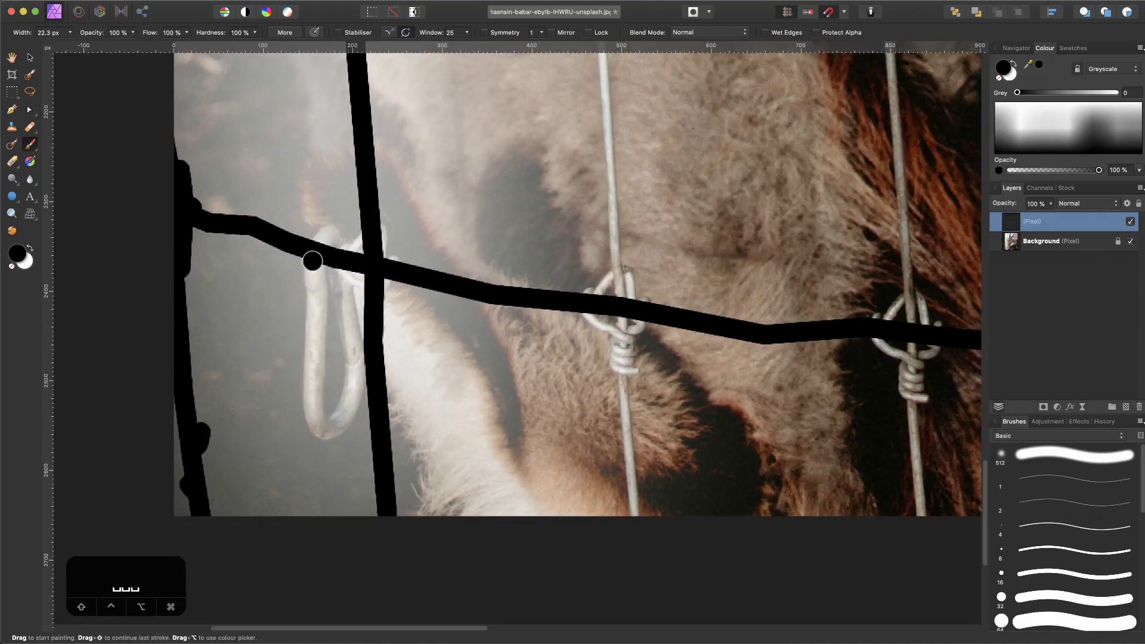
pyautogui.moveTo(311, 260)
pyautogui.mouseDown()
pyautogui.moveTo(316, 435)
pyautogui.moveTo(337, 422)
pyautogui.moveTo(356, 379)
pyautogui.moveTo(326, 236)
pyautogui.moveTo(315, 298)
pyautogui.moveTo(330, 417)
pyautogui.moveTo(346, 346)
pyautogui.moveTo(327, 266)
pyautogui.moveTo(363, 232)
pyautogui.moveTo(355, 276)
pyautogui.moveTo(376, 281)
pyautogui.moveTo(391, 263)
pyautogui.moveTo(375, 223)
pyautogui.mouseUp()
pyautogui.press('space')
pyautogui.moveTo(481, 289); pyautogui.dragTo(337, 257)
# Paint black over the second knot on the lowest horizontal wire and the wire end below it.
pyautogui.moveTo(448, 267)
pyautogui.mouseDown()
pyautogui.moveTo(470, 245)
pyautogui.moveTo(467, 271)
pyautogui.mouseUp()
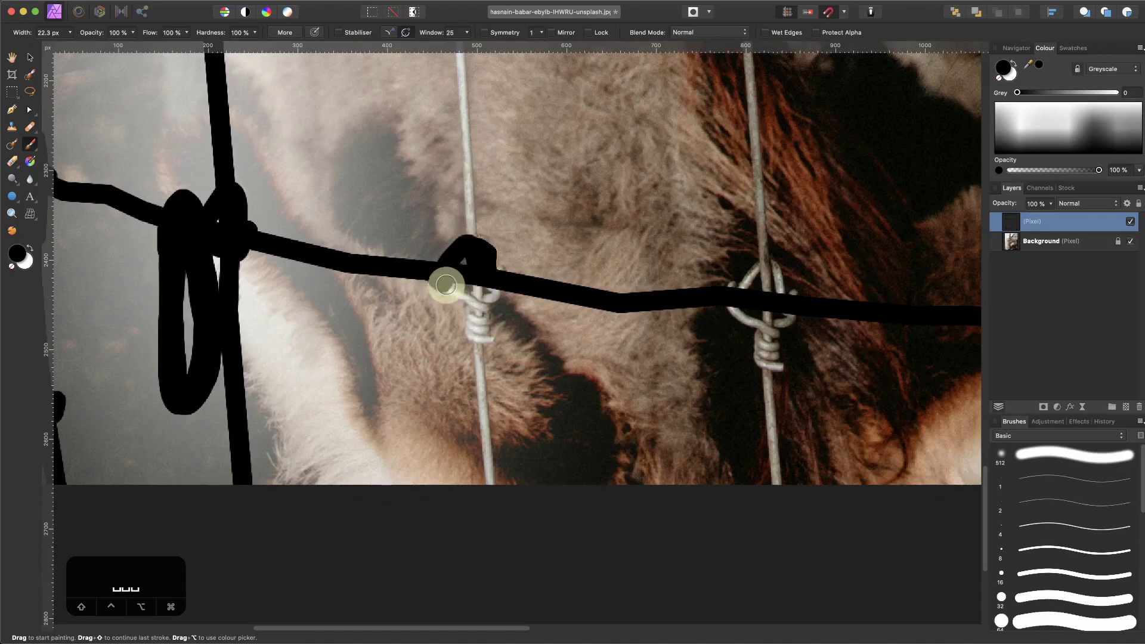
pyautogui.moveTo(463, 290)
pyautogui.mouseDown()
pyautogui.moveTo(491, 269)
pyautogui.moveTo(488, 177)
pyautogui.mouseUp()
pyautogui.press('space')
pyautogui.moveTo(488, 266); pyautogui.dragTo(485, 312)
pyautogui.press('space')
# Cover the third and fourth knots on the lowest horizontal wire and their wire ends below in black.
pyautogui.moveTo(752, 197); pyautogui.dragTo(542, 274)
pyautogui.moveTo(528, 281)
pyautogui.mouseDown()
pyautogui.moveTo(560, 258)
pyautogui.moveTo(555, 300)
pyautogui.mouseUp()
pyautogui.press('space')
pyautogui.moveTo(553, 341); pyautogui.dragTo(548, 278)
pyautogui.moveTo(553, 265); pyautogui.dragTo(571, 398)
pyautogui.press('space')
pyautogui.moveTo(871, 386)
pyautogui.mouseDown()
pyautogui.moveTo(718, 358)
pyautogui.moveTo(676, 228)
pyautogui.moveTo(704, 177)
pyautogui.mouseUp()
pyautogui.scroll(6, 703, 177)
pyautogui.hscroll(3, 704, 177)
pyautogui.scroll(-2, 595, 289)
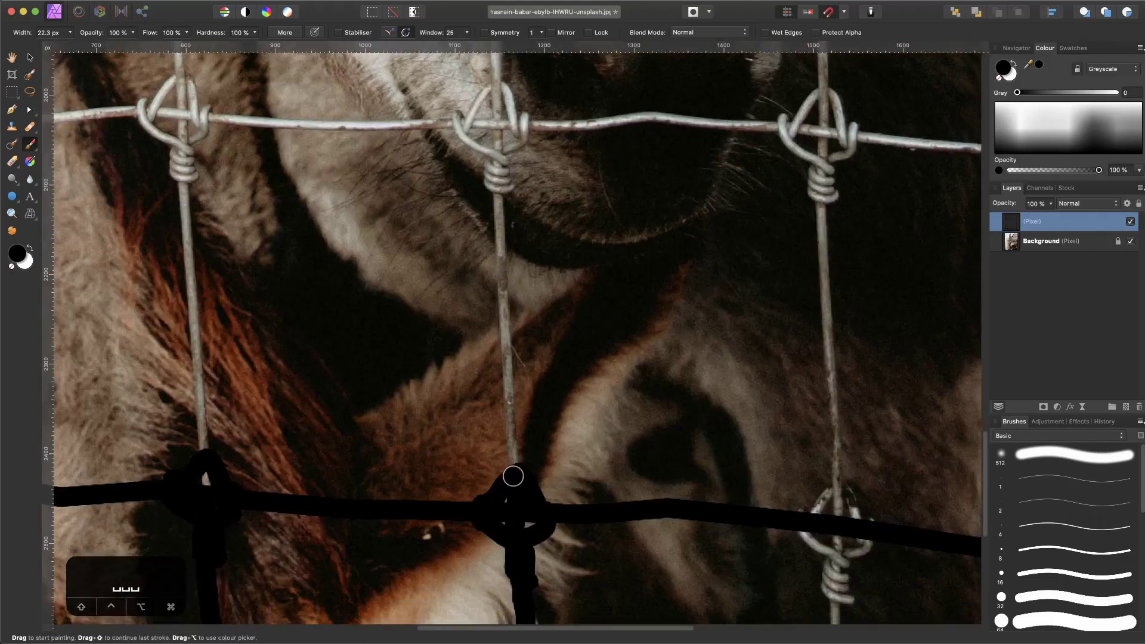
# Cover the fourth vertical wire in black from the lowest horizontal wire up to the knot on the donkey's chin.
pyautogui.keyDown('shift'); pyautogui.click(504, 343); pyautogui.keyUp('shift')
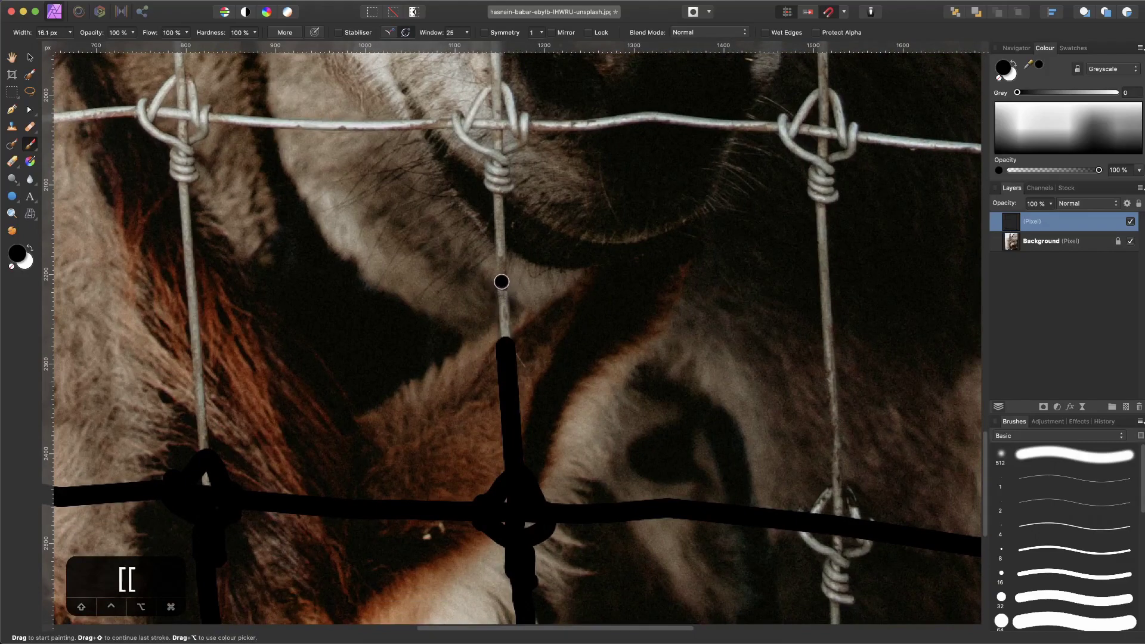
pyautogui.keyDown('shift'); pyautogui.click(503, 292); pyautogui.keyUp('shift')
pyautogui.moveTo(508, 212); pyautogui.dragTo(513, 266)
pyautogui.keyDown('shift'); pyautogui.click(502, 254); pyautogui.keyUp('shift')
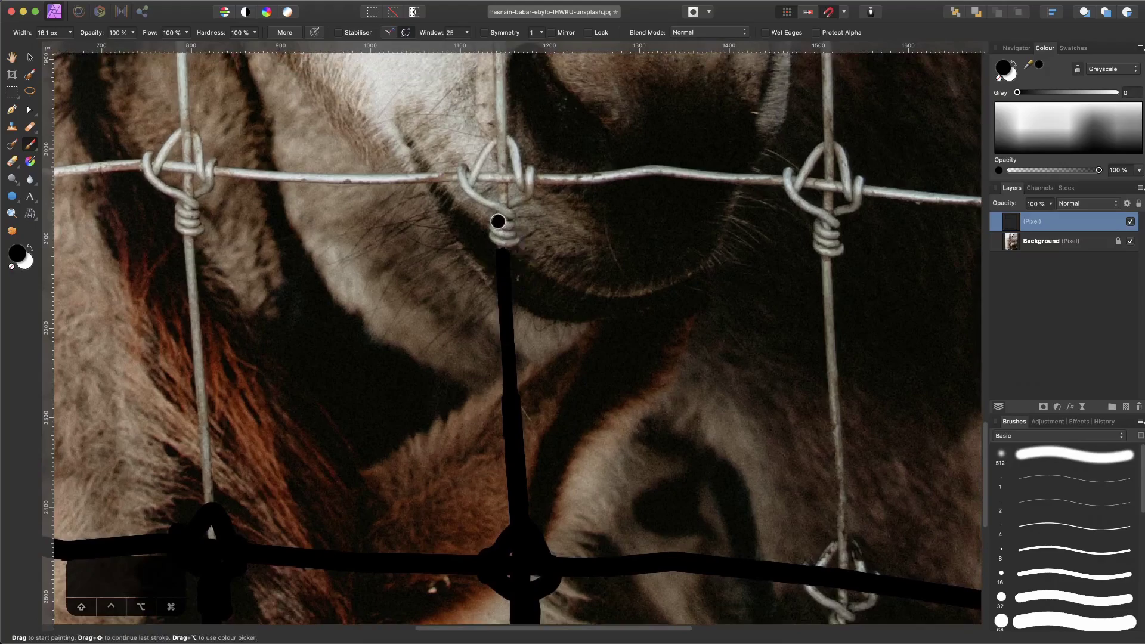
pyautogui.moveTo(497, 220)
pyautogui.mouseDown()
pyautogui.moveTo(513, 244)
pyautogui.moveTo(498, 221)
pyautogui.moveTo(503, 160)
pyautogui.moveTo(466, 177)
pyautogui.moveTo(495, 209)
pyautogui.moveTo(530, 191)
pyautogui.moveTo(532, 172)
pyautogui.moveTo(526, 188)
pyautogui.moveTo(513, 147)
pyautogui.moveTo(498, 140)
pyautogui.moveTo(482, 174)
pyautogui.moveTo(505, 159)
pyautogui.moveTo(540, 180)
pyautogui.moveTo(571, 182)
pyautogui.moveTo(578, 168)
pyautogui.moveTo(525, 181)
pyautogui.moveTo(457, 174)
pyautogui.moveTo(448, 192)
pyautogui.moveTo(459, 196)
pyautogui.moveTo(423, 192)
pyautogui.moveTo(368, 214)
pyautogui.moveTo(514, 236)
pyautogui.moveTo(442, 222)
pyautogui.moveTo(470, 234)
pyautogui.moveTo(449, 364)
pyautogui.mouseUp()
# Paint straight black strokes leftward along the fourth horizontal wire, starting near the donkey's chin.
pyautogui.press('space')
pyautogui.click(575, 179)
pyautogui.keyDown('shift'); pyautogui.click(536, 180); pyautogui.keyUp('shift')
pyautogui.hscroll(-8, 477, 182)
pyautogui.keyDown('shift'); pyautogui.click(444, 221); pyautogui.keyUp('shift')
pyautogui.keyDown('shift'); pyautogui.click(474, 235); pyautogui.keyUp('shift')
# Thicken the black stroke on the fourth horizontal wire and paint over the loops of its third knot.
pyautogui.press('super+equal')
pyautogui.press('super+equal')
pyautogui.click(538, 232)
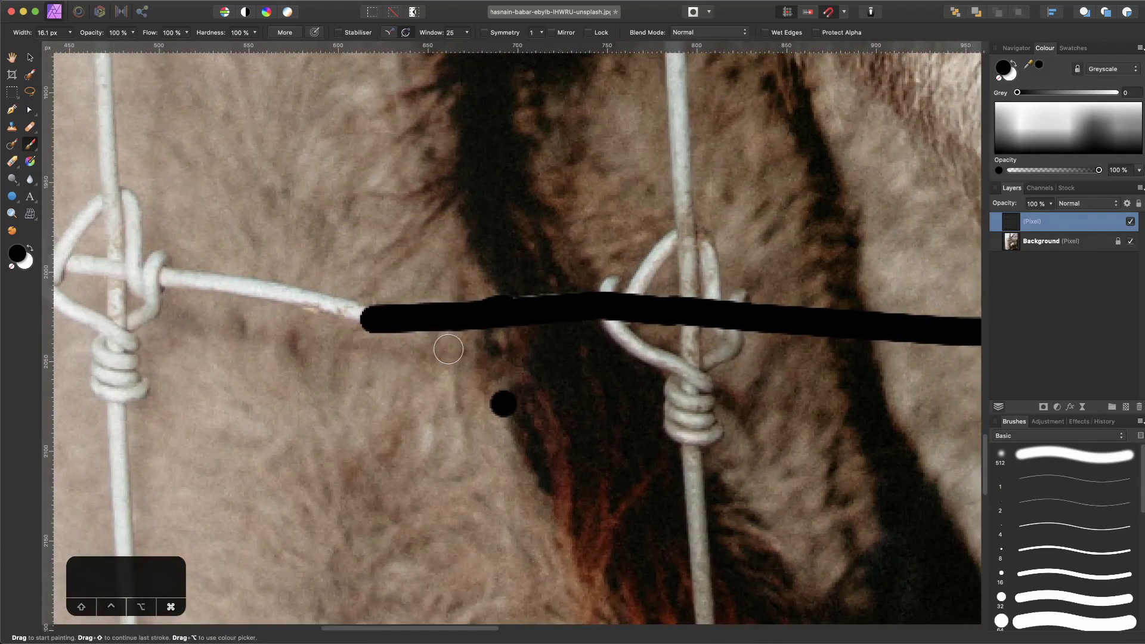
pyautogui.press('super+equal')
pyautogui.press('super+equal')
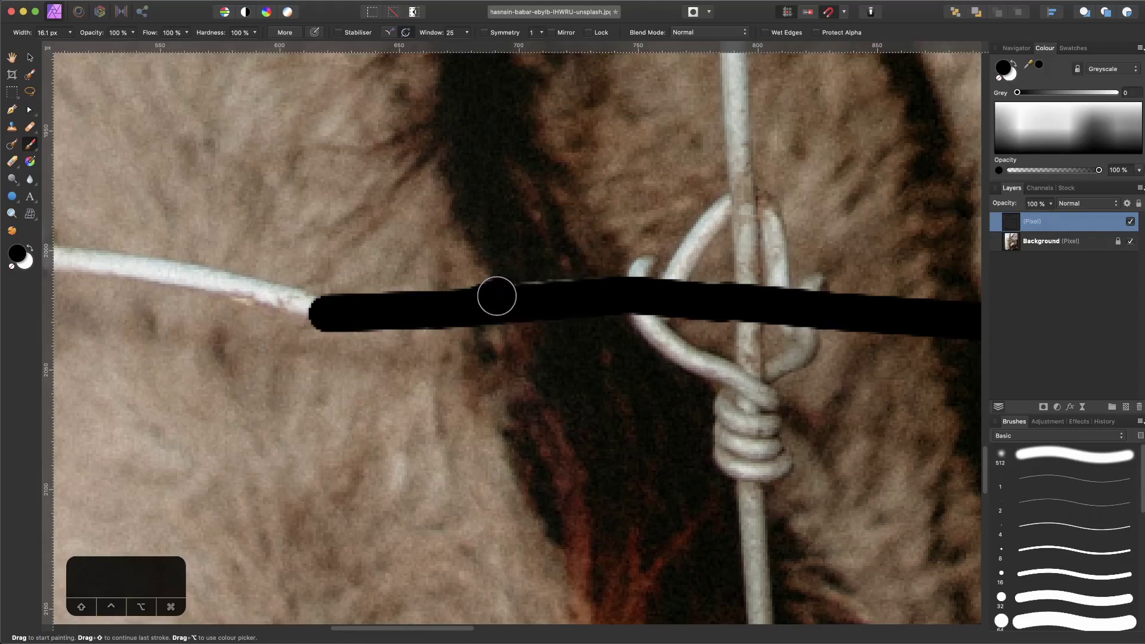
pyautogui.moveTo(497, 296); pyautogui.dragTo(756, 295)
pyautogui.moveTo(659, 305)
pyautogui.mouseDown()
pyautogui.moveTo(673, 340)
pyautogui.moveTo(755, 387)
pyautogui.mouseUp()
pyautogui.moveTo(631, 317); pyautogui.dragTo(721, 368)
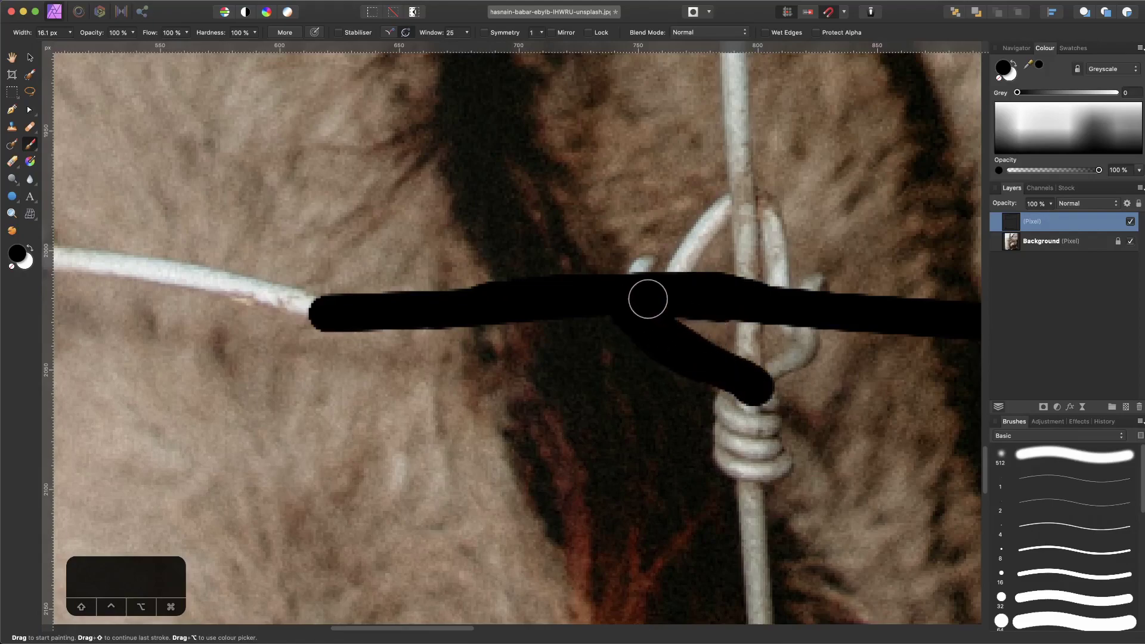
pyautogui.moveTo(647, 298)
pyautogui.mouseDown()
pyautogui.moveTo(647, 266)
pyautogui.moveTo(713, 217)
pyautogui.moveTo(806, 330)
pyautogui.moveTo(749, 373)
pyautogui.moveTo(737, 277)
pyautogui.mouseUp()
# Cover the third vertical wire in black from the fourth horizontal wire down towards the knot on the lowest wire.
pyautogui.press('space')
pyautogui.moveTo(735, 289)
pyautogui.mouseDown()
pyautogui.moveTo(763, 345)
pyautogui.moveTo(704, 225)
pyautogui.moveTo(709, 298)
pyautogui.mouseUp()
pyautogui.press('space')
pyautogui.scroll(-5, 714, 393)
pyautogui.scroll(-2, 734, 361)
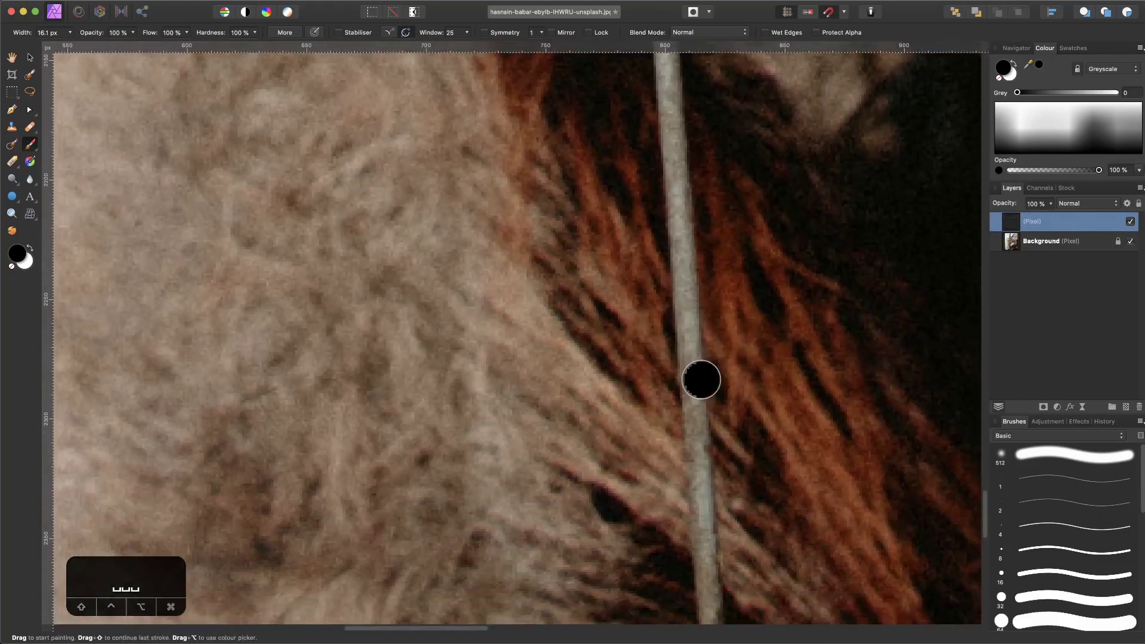
pyautogui.keyDown('shift'); pyautogui.click(689, 392); pyautogui.keyUp('shift')
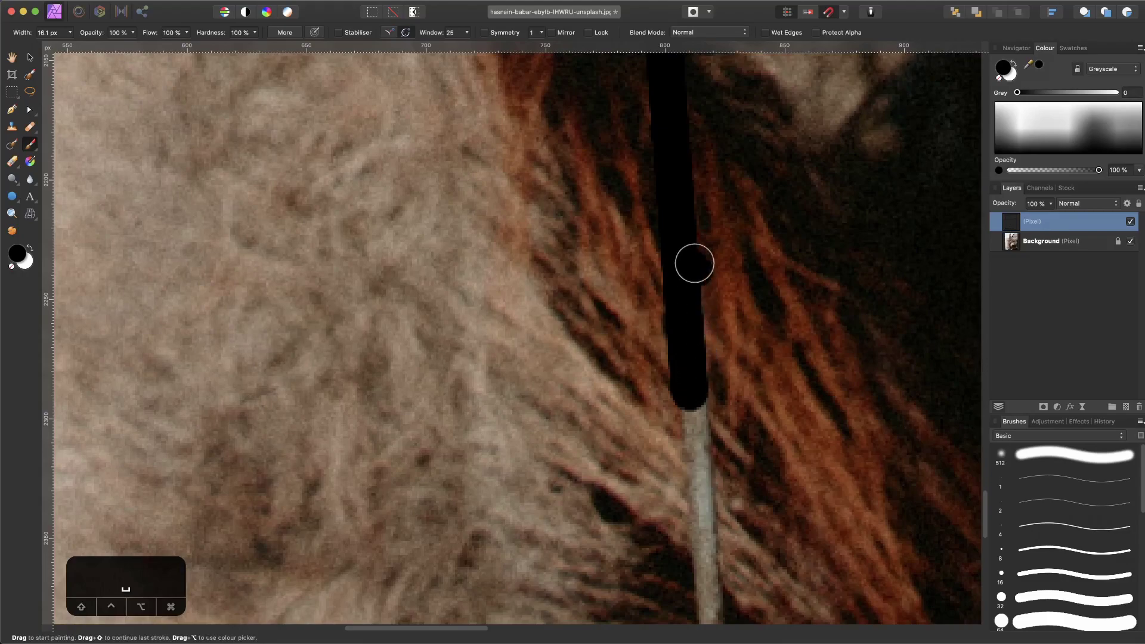
pyautogui.scroll(-5, 682, 274)
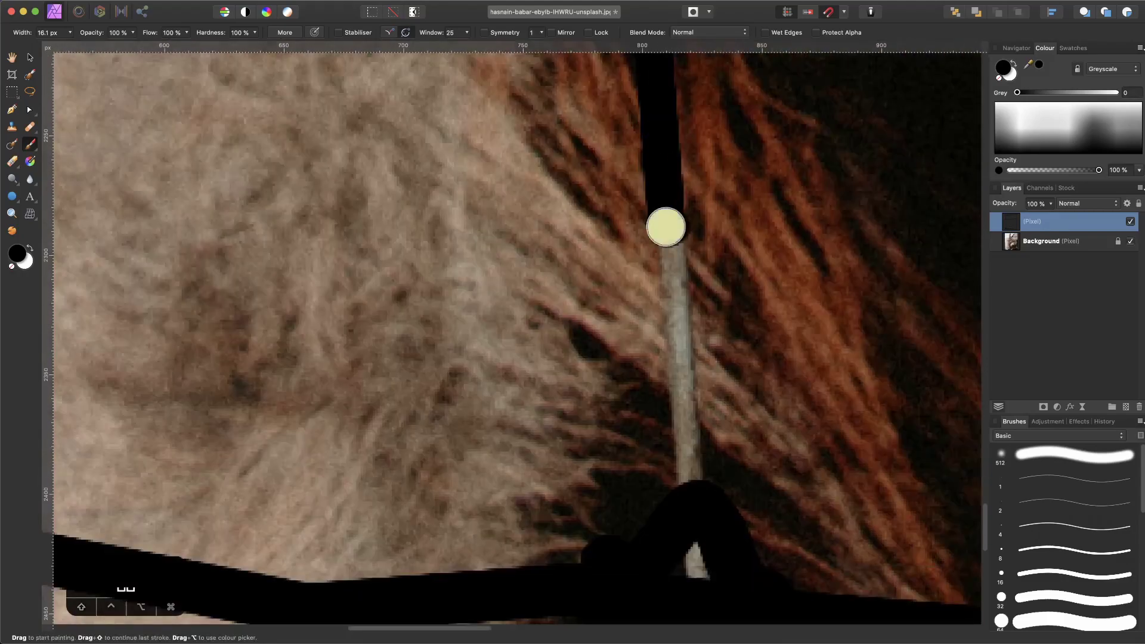
pyautogui.keyDown('shift'); pyautogui.click(698, 396); pyautogui.keyUp('shift')
# Continue the straight black strokes leftward along the uncovered horizontal wires towards the photo's left edge.
pyautogui.press('super+minus')
pyautogui.press('super+minus')
pyautogui.press('super+minus')
pyautogui.scroll(2, 697, 396)
pyautogui.hscroll(-2, 698, 395)
pyautogui.moveTo(434, 462)
pyautogui.mouseDown()
pyautogui.moveTo(417, 186)
pyautogui.moveTo(386, 118)
pyautogui.moveTo(419, 115)
pyautogui.moveTo(509, 183)
pyautogui.mouseUp()
pyautogui.click(591, 142)
pyautogui.keyDown('shift'); pyautogui.click(549, 144); pyautogui.keyUp('shift')
pyautogui.keyDown('shift'); pyautogui.click(506, 131); pyautogui.keyUp('shift')
pyautogui.keyDown('shift'); pyautogui.click(441, 122); pyautogui.keyUp('shift')
pyautogui.press('space')
pyautogui.keyDown('shift'); pyautogui.click(509, 183); pyautogui.keyUp('shift')
pyautogui.keyDown('shift'); pyautogui.click(452, 180); pyautogui.keyUp('shift')
pyautogui.keyDown('shift'); pyautogui.click(378, 172); pyautogui.keyUp('shift')
pyautogui.moveTo(312, 159); pyautogui.dragTo(301, 218)
pyautogui.press('space')
pyautogui.moveTo(282, 173)
pyautogui.mouseDown()
pyautogui.moveTo(342, 256)
pyautogui.moveTo(316, 234)
pyautogui.mouseUp()
pyautogui.keyDown('shift'); pyautogui.click(225, 215); pyautogui.keyUp('shift')
pyautogui.press('space')
# Paint black over the third knot on the second horizontal wire, its coils, and the vertical wire down to the eyebrow.
pyautogui.moveTo(382, 170)
pyautogui.mouseDown()
pyautogui.moveTo(402, 337)
pyautogui.moveTo(346, 509)
pyautogui.mouseUp()
pyautogui.moveTo(293, 328)
pyautogui.mouseDown()
pyautogui.moveTo(294, 102)
pyautogui.moveTo(280, 152)
pyautogui.mouseUp()
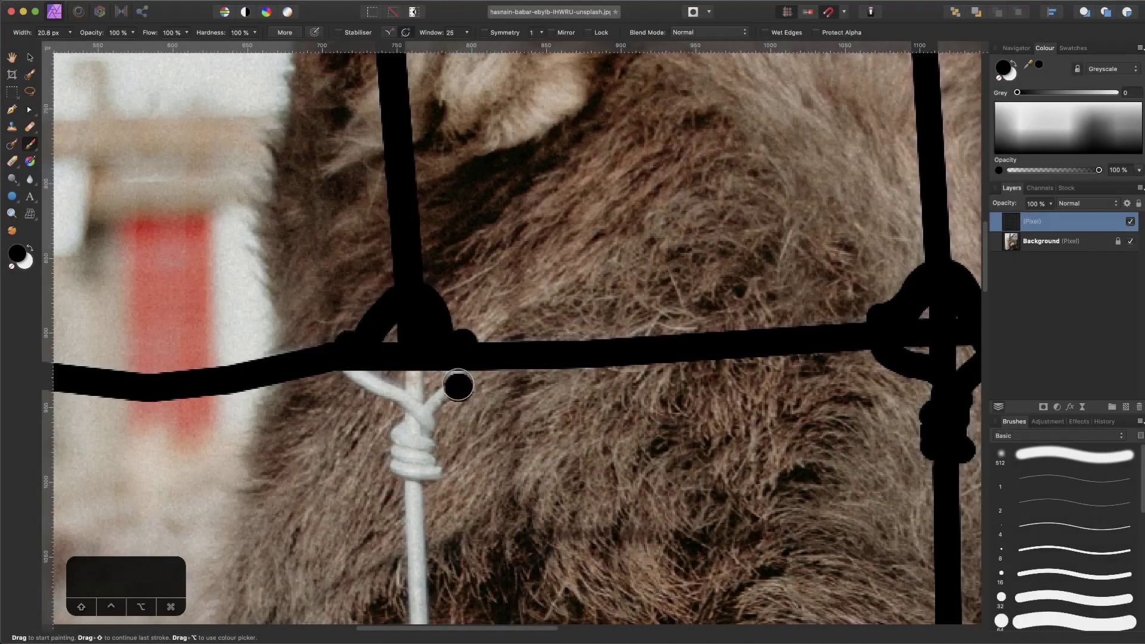
pyautogui.moveTo(458, 386); pyautogui.dragTo(417, 384)
pyautogui.press('space')
pyautogui.moveTo(420, 507); pyautogui.dragTo(418, 343)
pyautogui.keyDown('shift'); pyautogui.click(412, 345); pyautogui.keyUp('shift')
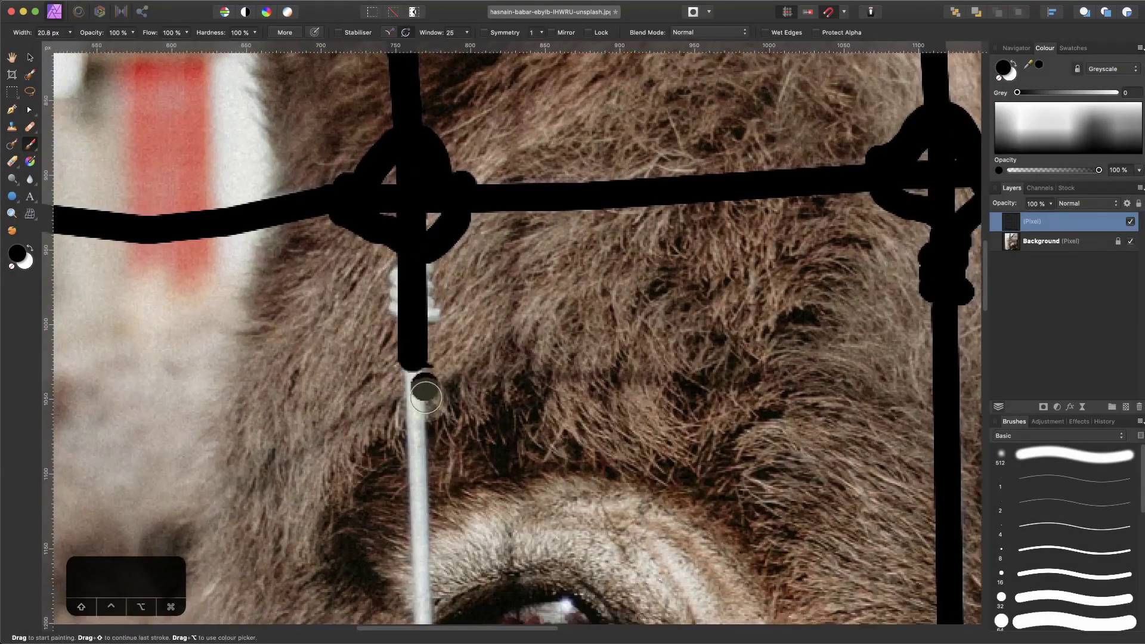
pyautogui.press('space')
pyautogui.moveTo(427, 440); pyautogui.dragTo(425, 287)
pyautogui.keyDown('shift'); pyautogui.click(416, 289); pyautogui.keyUp('shift')
pyautogui.moveTo(406, 112)
pyautogui.mouseDown()
pyautogui.moveTo(414, 149)
pyautogui.moveTo(429, 111)
pyautogui.moveTo(431, 276)
pyautogui.mouseUp()
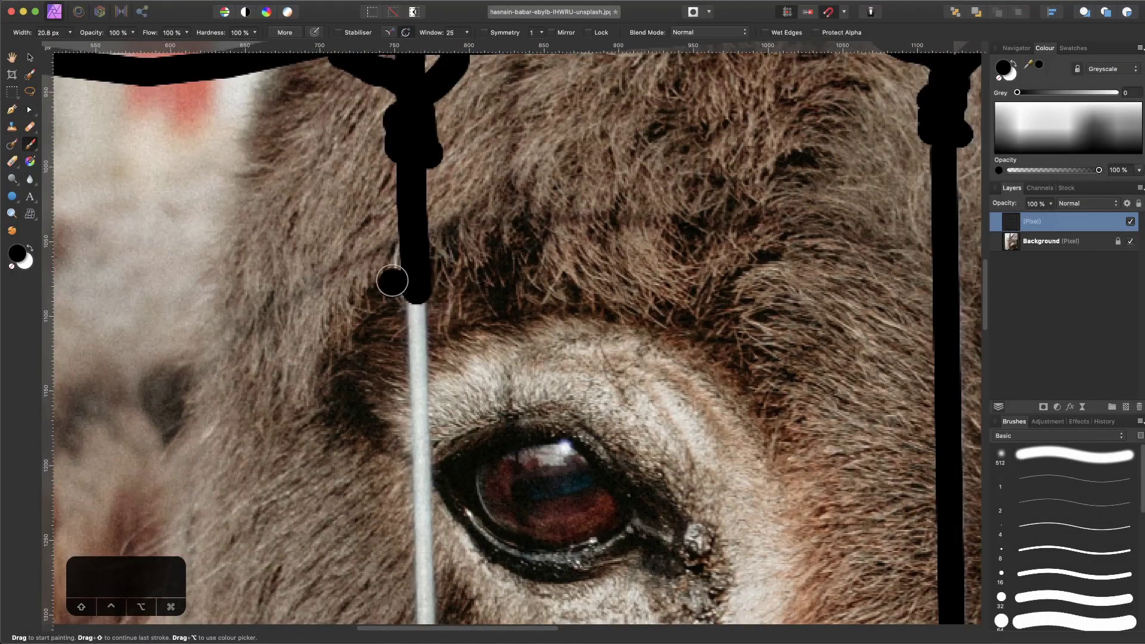
# With the brush width reduced to 15.1 px, cover the vertical wire past the donkey's eye down to the next knot.
pyautogui.press('[')
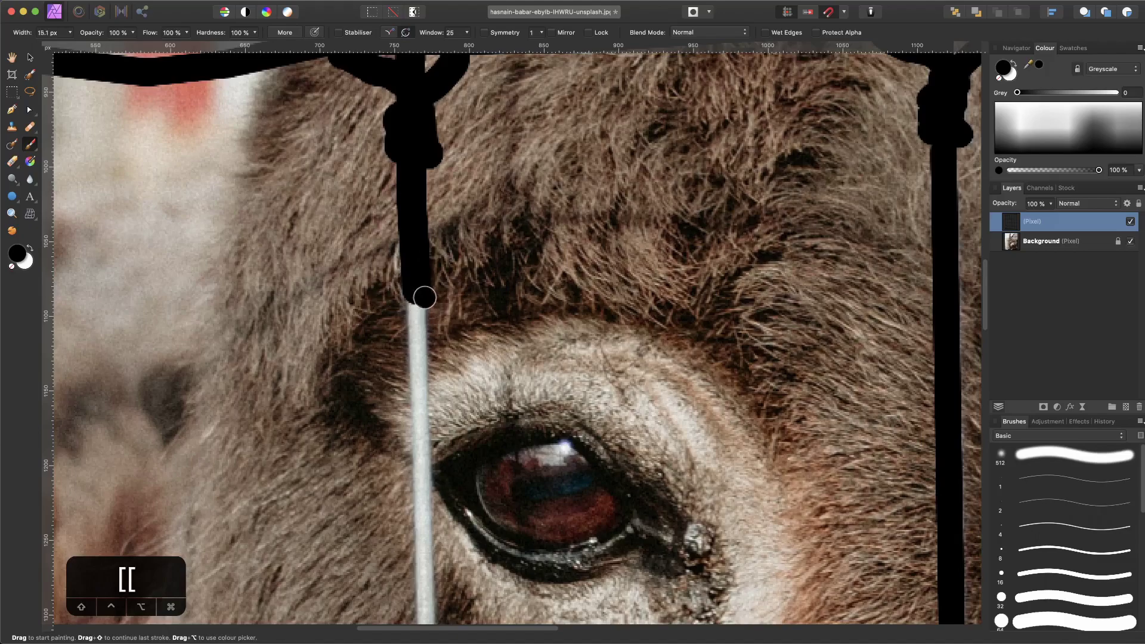
pyautogui.moveTo(441, 343); pyautogui.dragTo(431, 188)
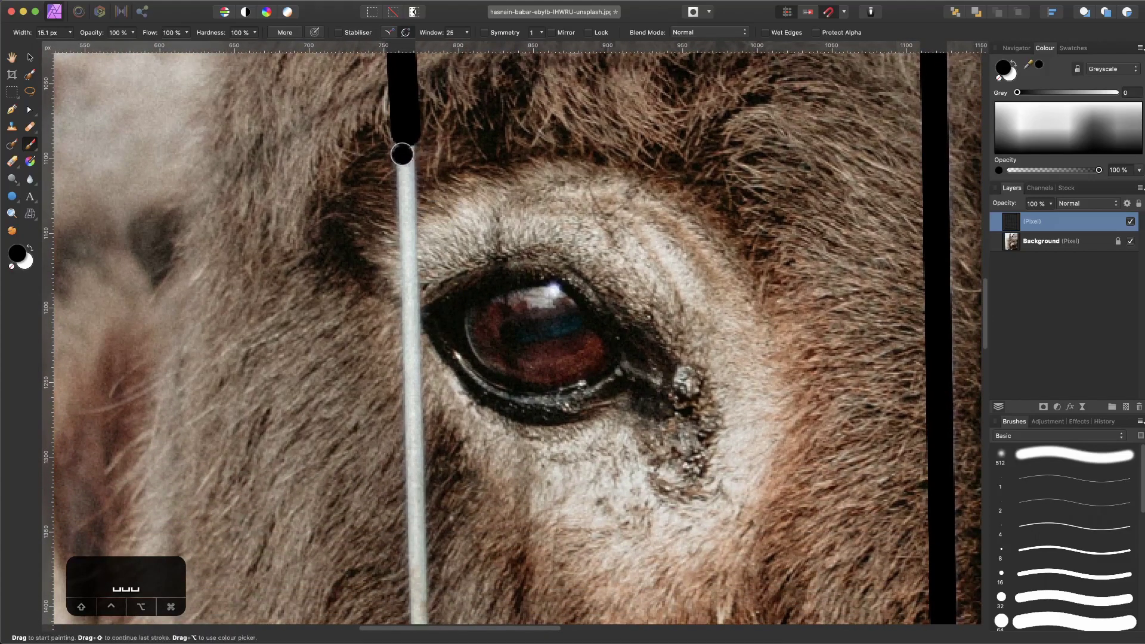
pyautogui.click(405, 142)
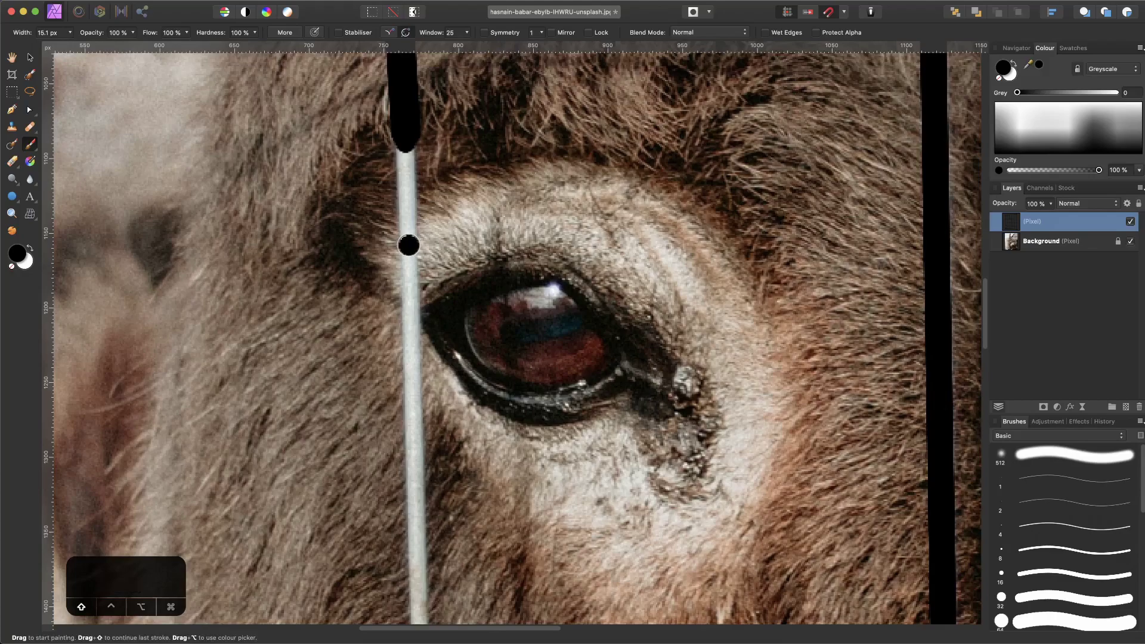
pyautogui.keyDown('shift'); pyautogui.click(408, 246); pyautogui.keyUp('shift')
pyautogui.moveTo(420, 429); pyautogui.dragTo(420, 304)
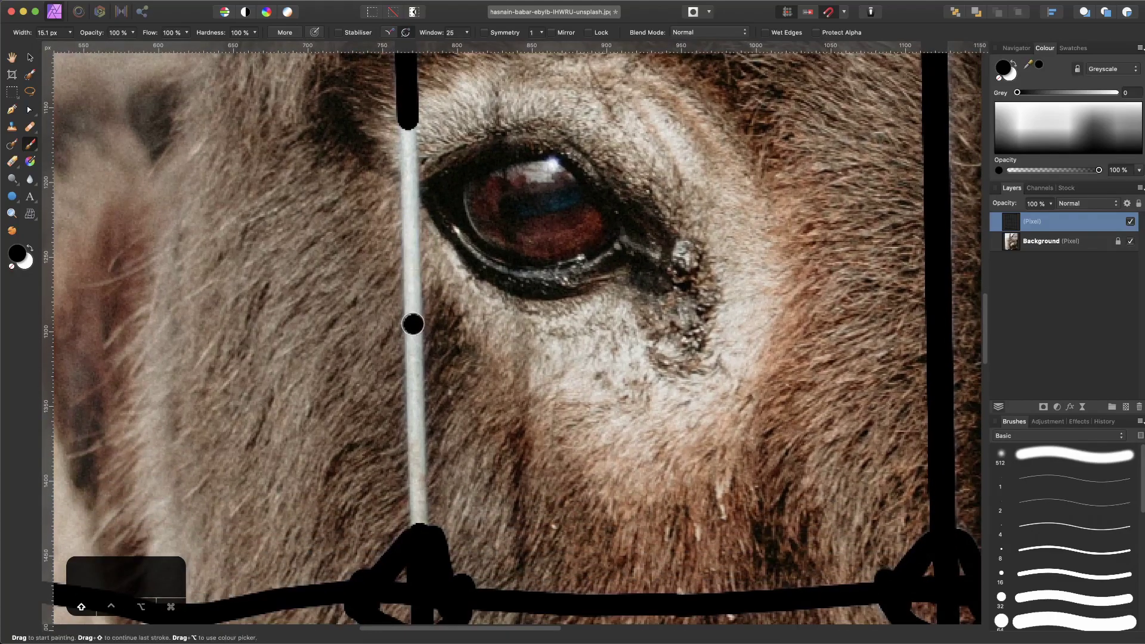
pyautogui.keyDown('shift'); pyautogui.click(412, 322); pyautogui.keyUp('shift')
pyautogui.scroll(-5, 418, 367)
pyautogui.keyDown('shift'); pyautogui.click(422, 355); pyautogui.keyUp('shift')
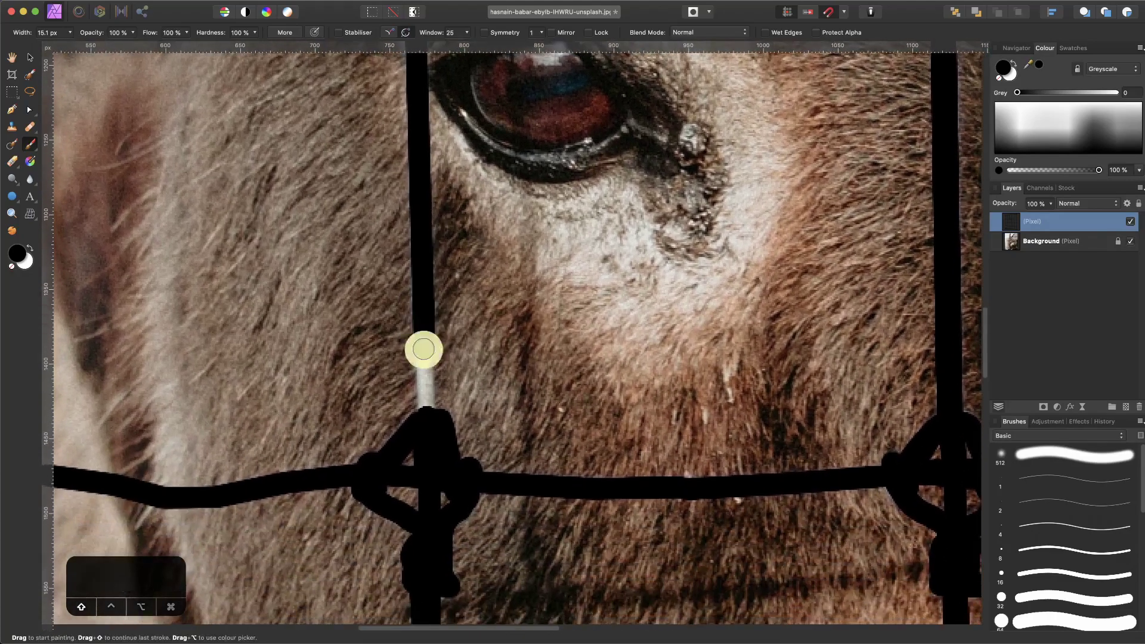
pyautogui.keyDown('shift'); pyautogui.click(426, 407); pyautogui.keyUp('shift')
# Inspect the black coverage of the vertical wire beside the eye, then the painted fence across the whole photo.
pyautogui.moveTo(445, 258)
pyautogui.mouseDown()
pyautogui.moveTo(445, 368)
pyautogui.moveTo(441, 312)
pyautogui.moveTo(443, 339)
pyautogui.mouseUp()
pyautogui.press('super+equal')
pyautogui.press('super+equal')
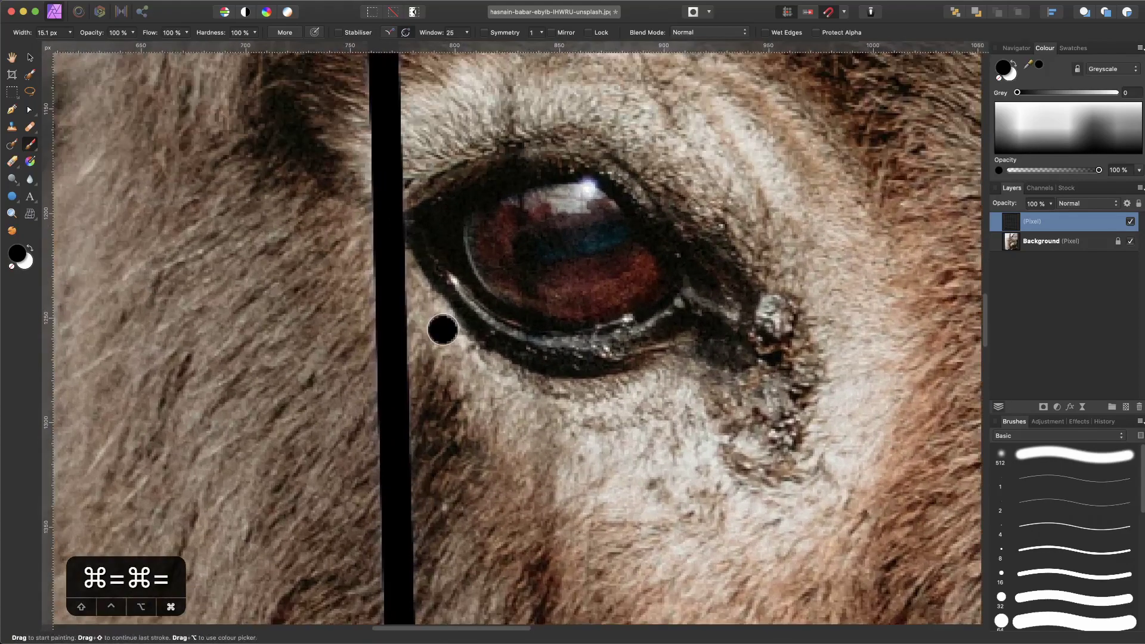
pyautogui.moveTo(393, 459); pyautogui.dragTo(427, 233)
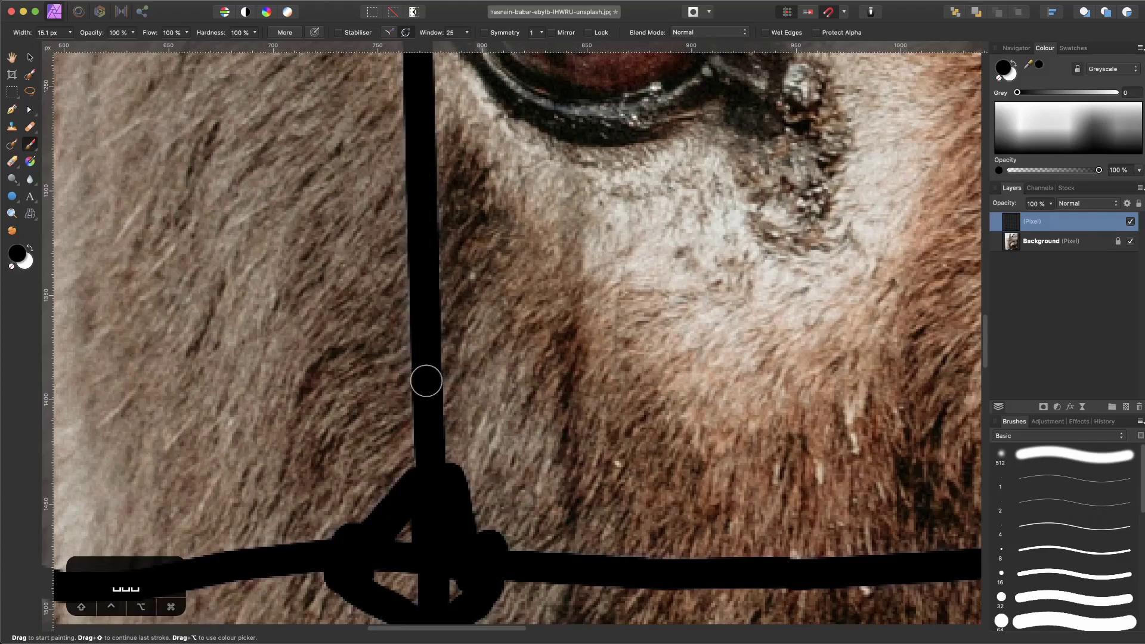
pyautogui.scroll(17, 424, 187)
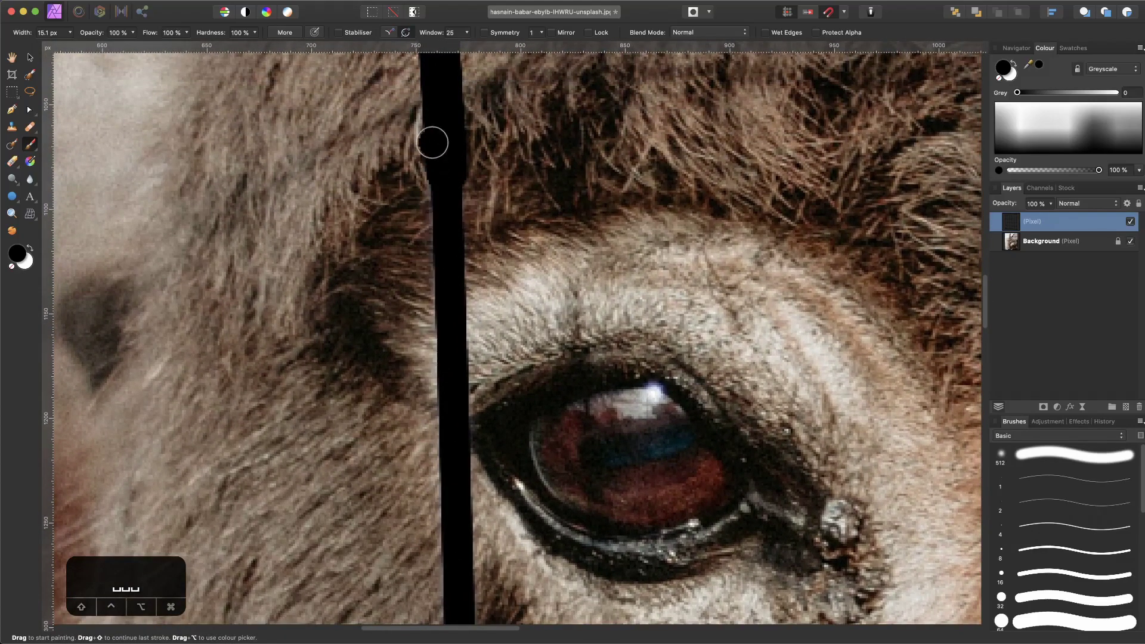
pyautogui.press('super+0')
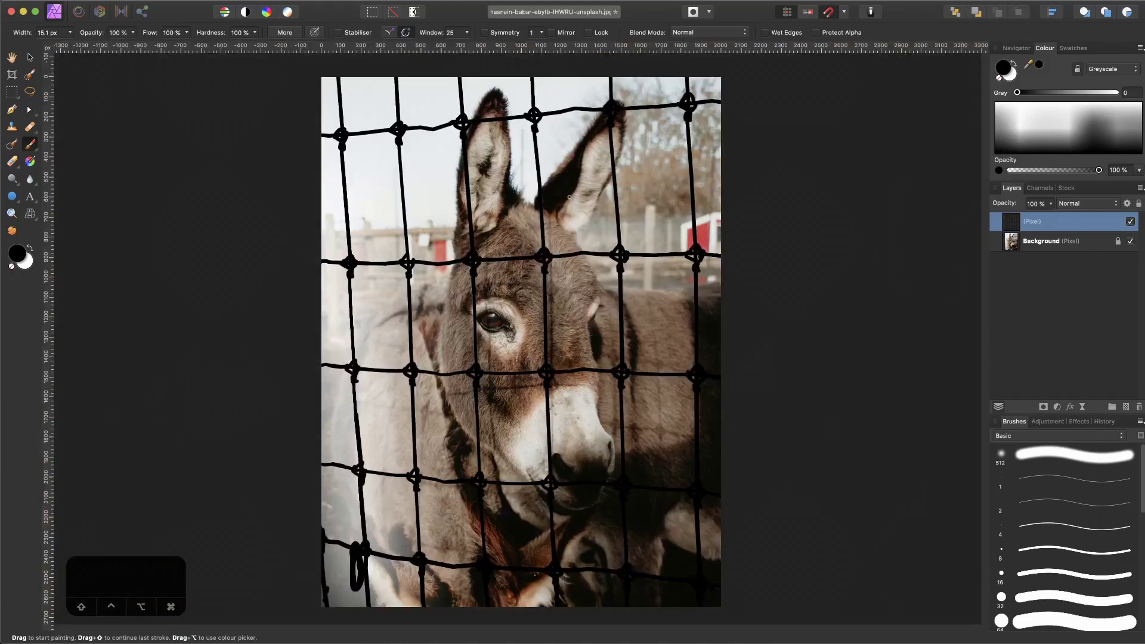
# Rename the painted pixel layer as "brushed fence".
pyautogui.doubleClick(1032, 222)
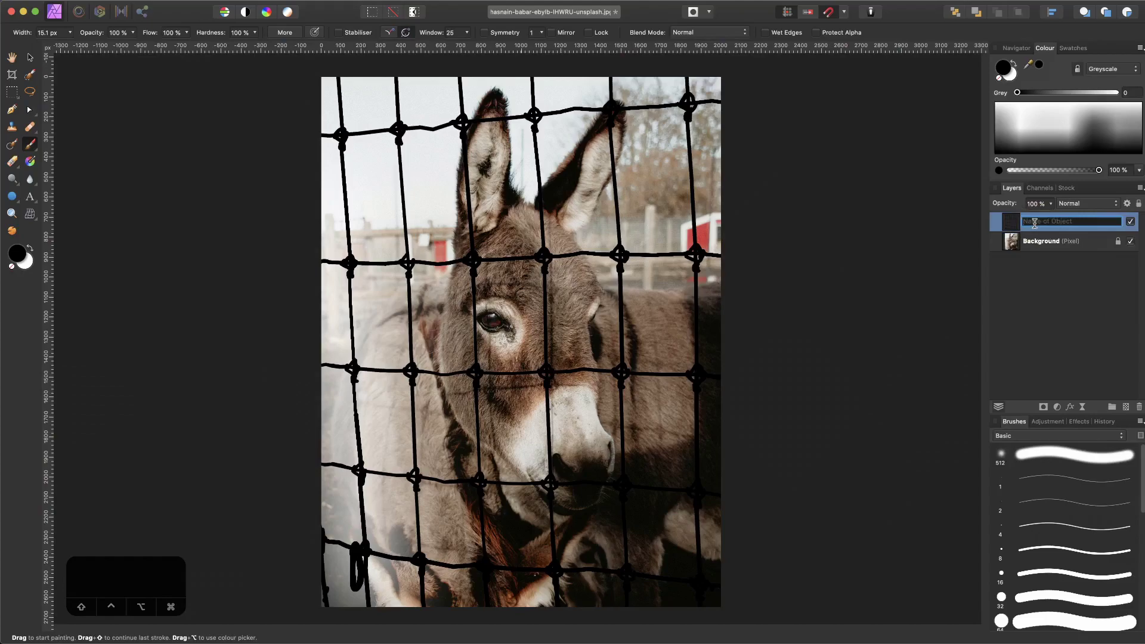
pyautogui.write('brushed fan')
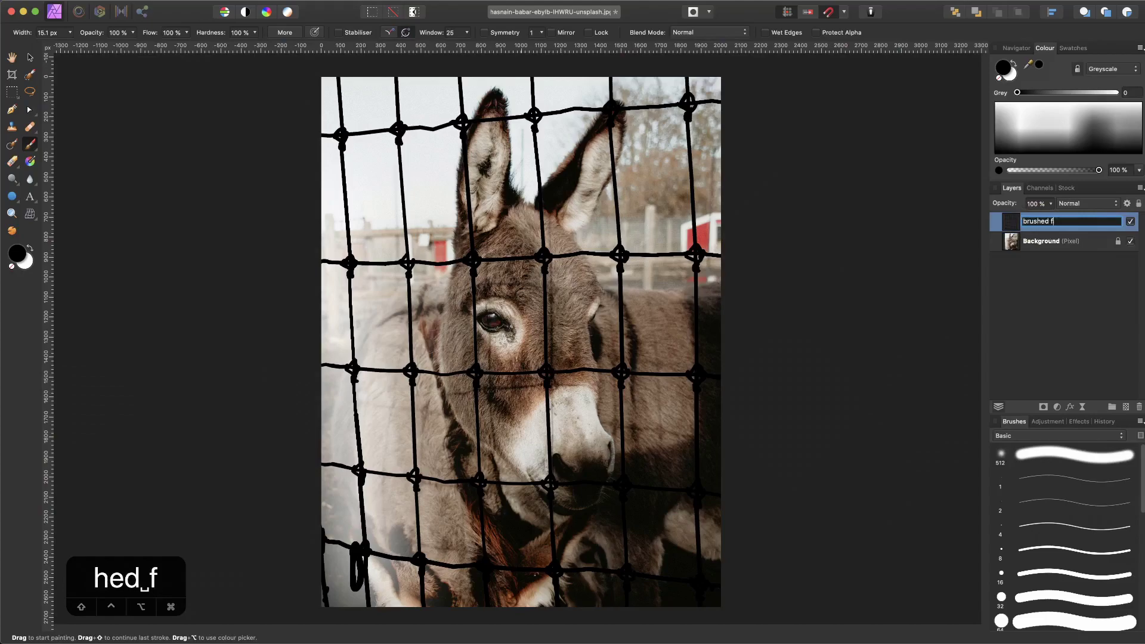
pyautogui.press('Return')
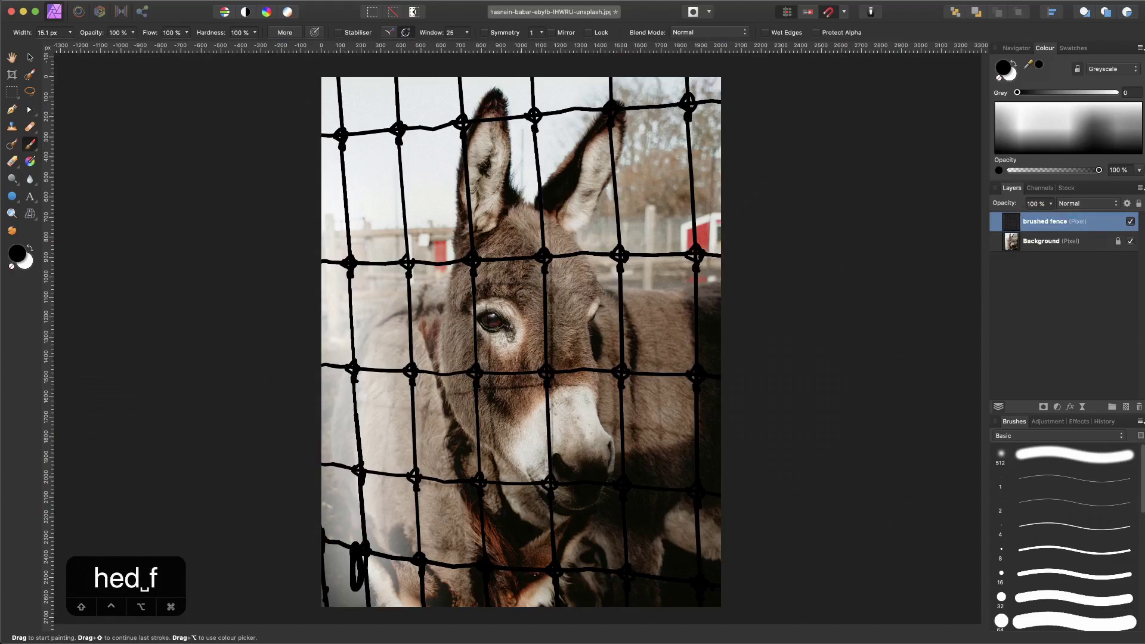
# Duplicate the Background layer and load the brushed fence layer's painted shape as a selection.
pyautogui.click(1079, 243)
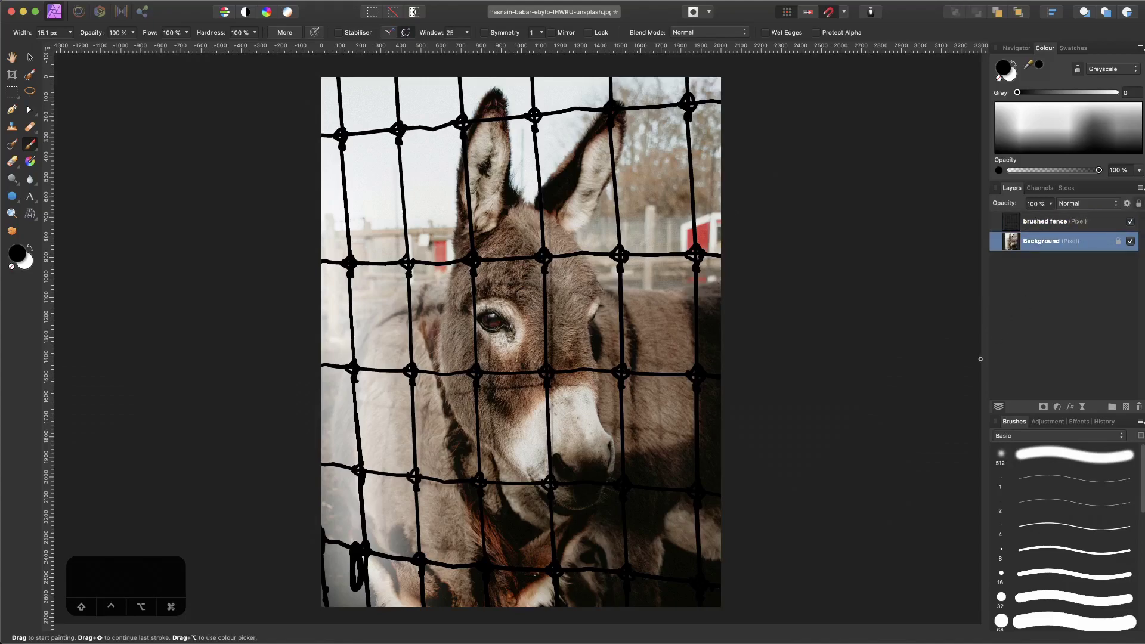
pyautogui.press('super+j')
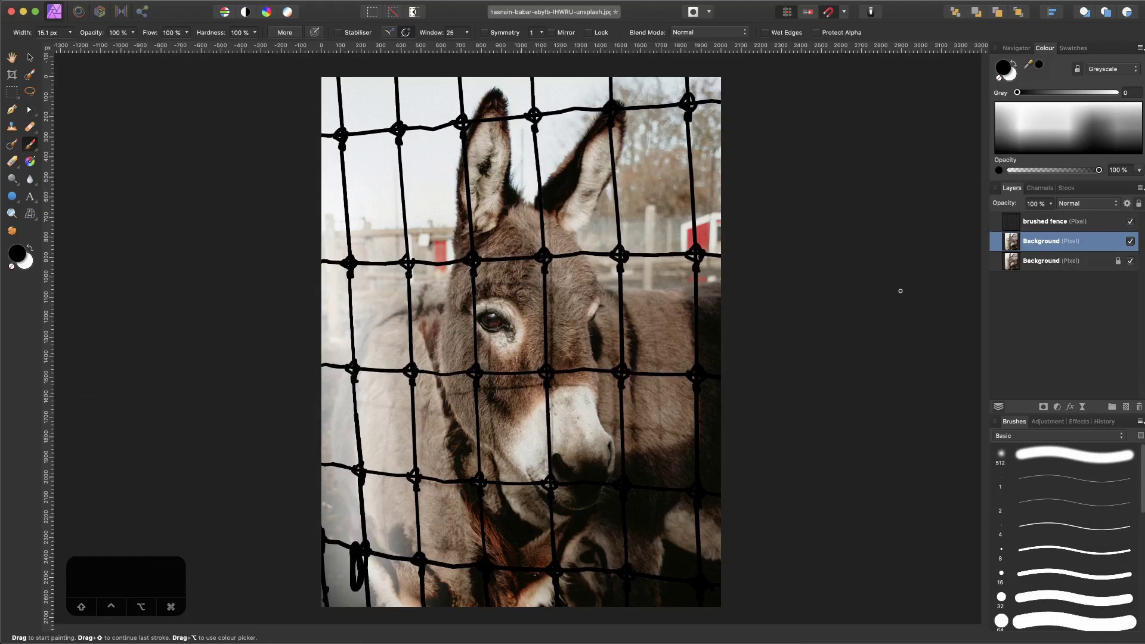
pyautogui.keyDown('super'); pyautogui.click(1011, 224); pyautogui.keyUp('super')
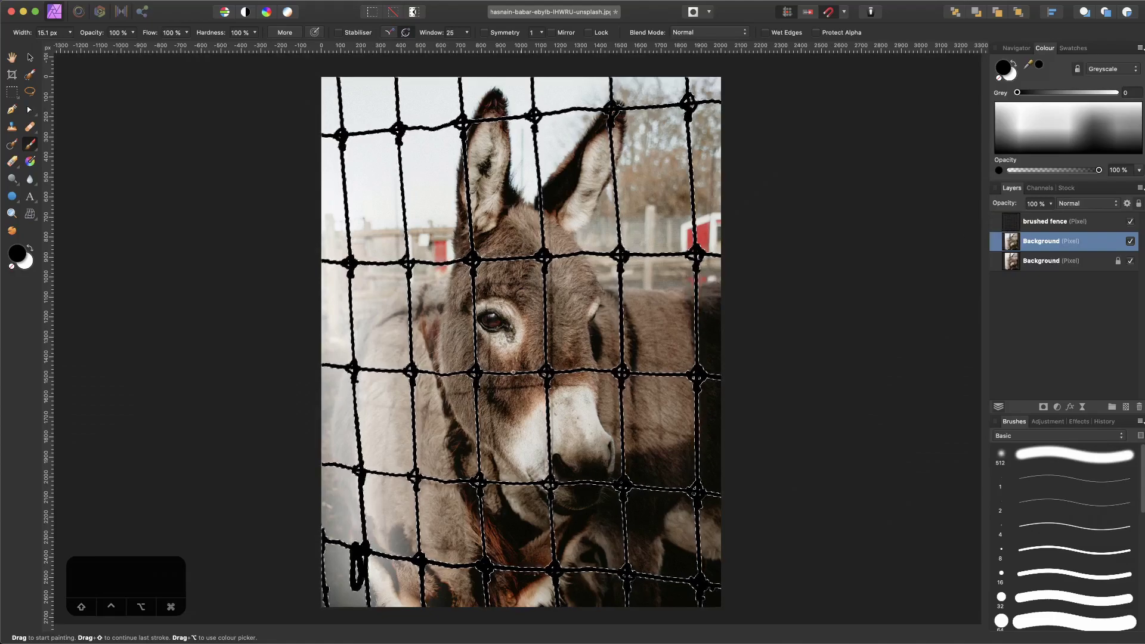
pyautogui.scroll(6, 399, 348)
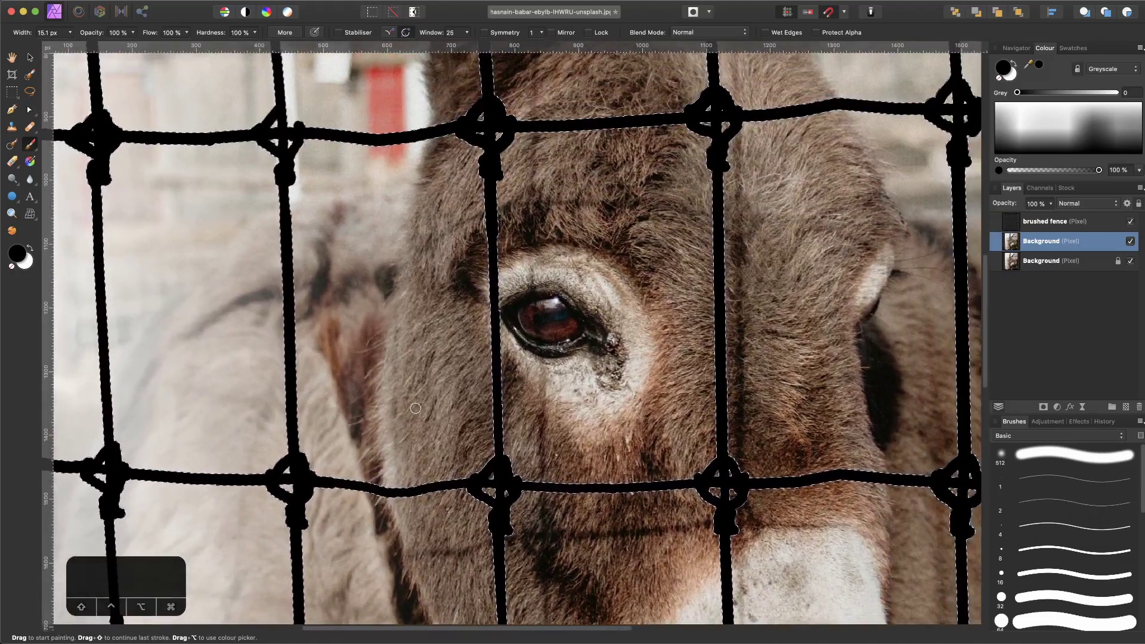
pyautogui.scroll(-4, 416, 409)
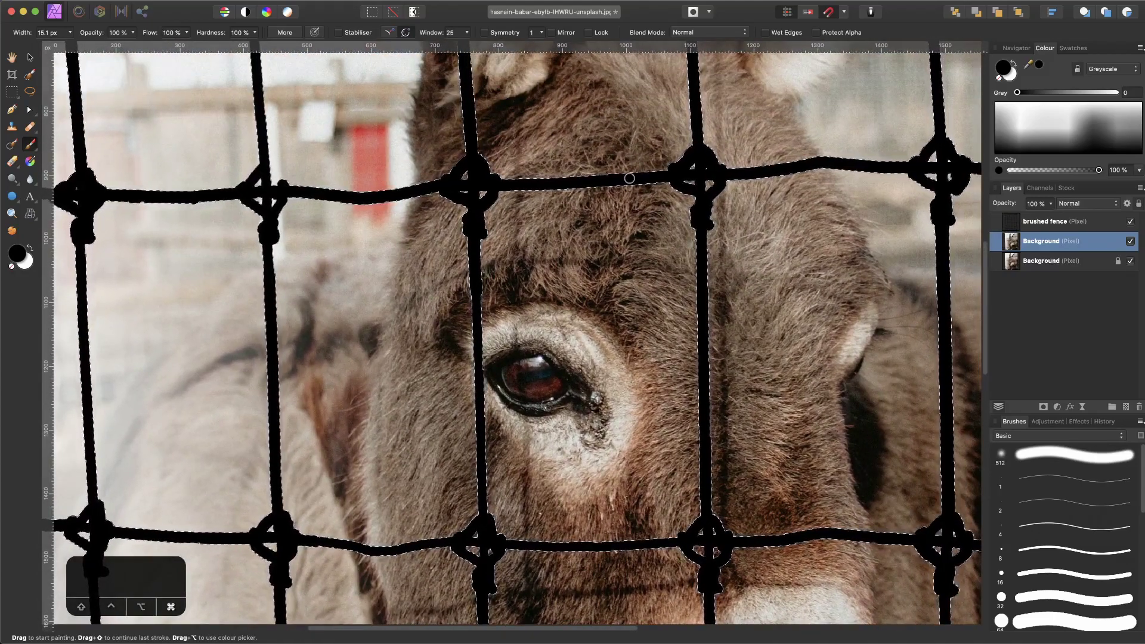
pyautogui.press('super+0')
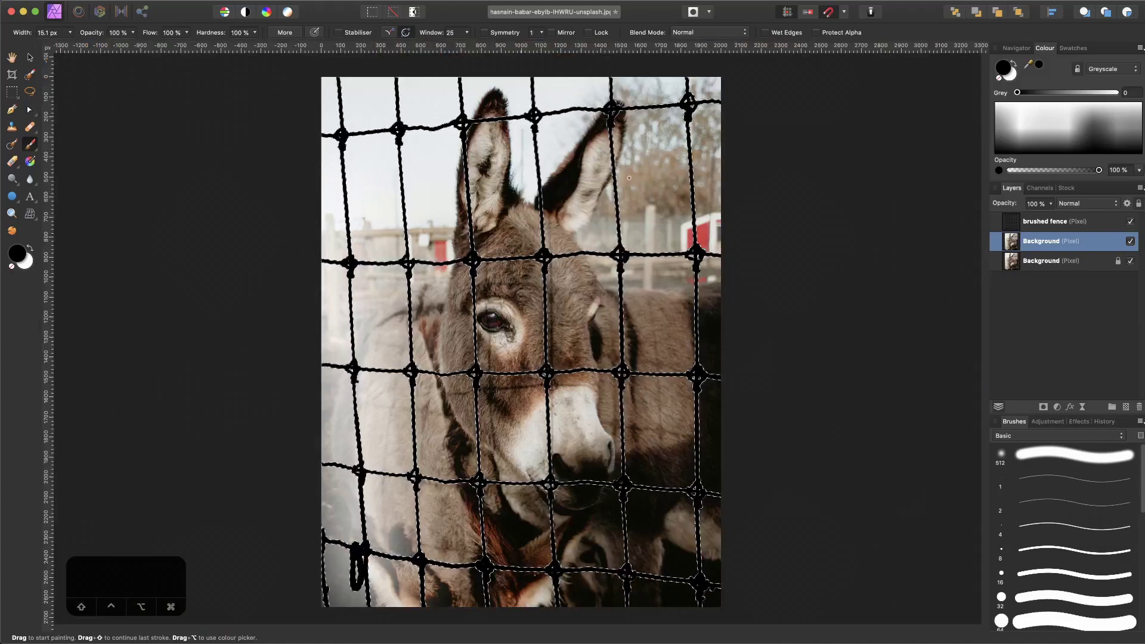
# Hide the brushed fence layer and check how the selection fits around the original wires.
pyautogui.click(1132, 223)
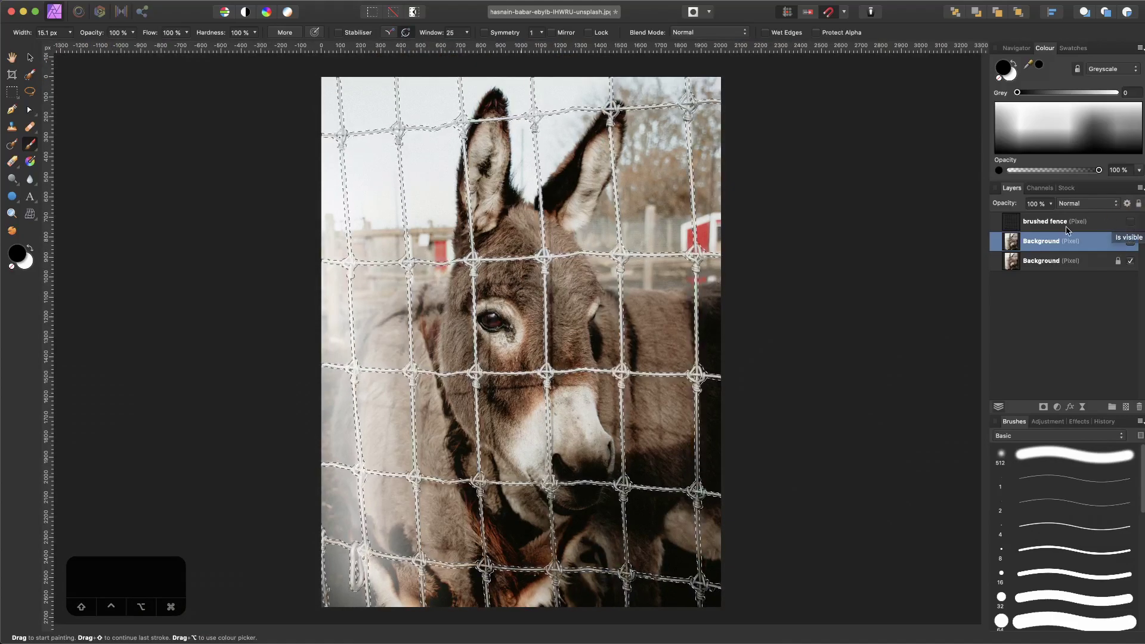
pyautogui.scroll(5, 480, 327)
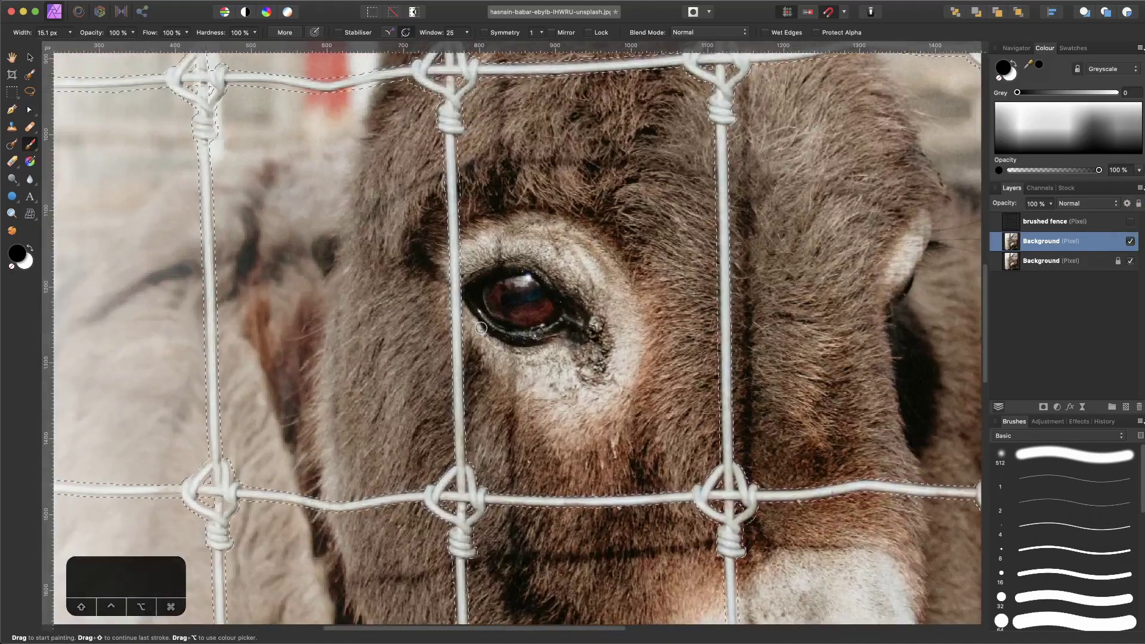
pyautogui.press('super+0')
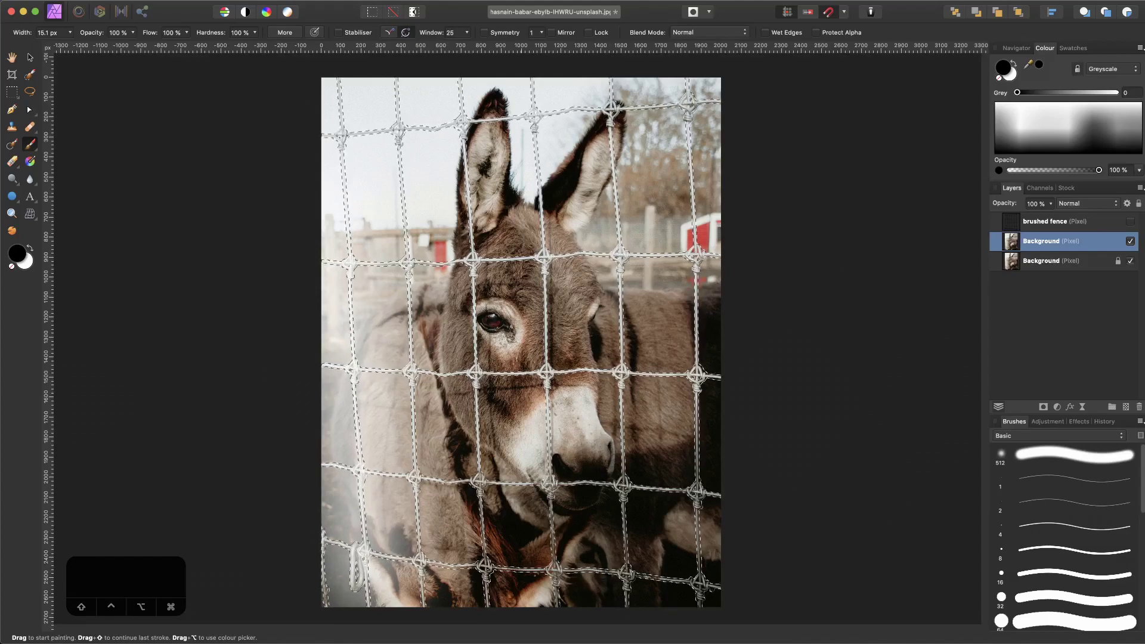
pyautogui.click(127, 5)
pyautogui.click(179, 136)
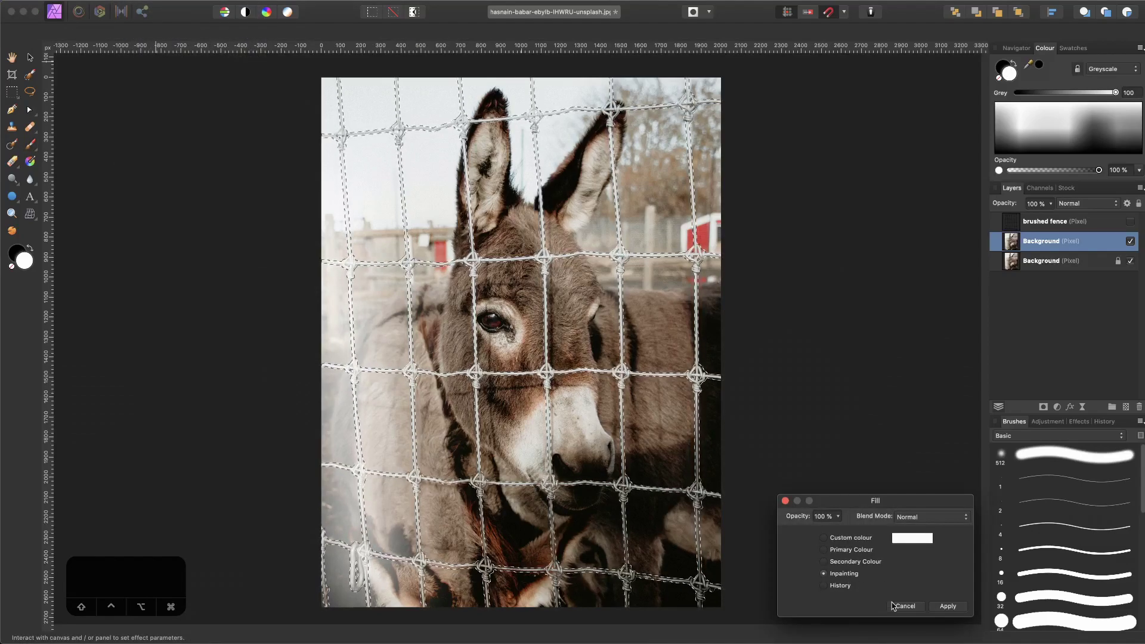
pyautogui.click(894, 606)
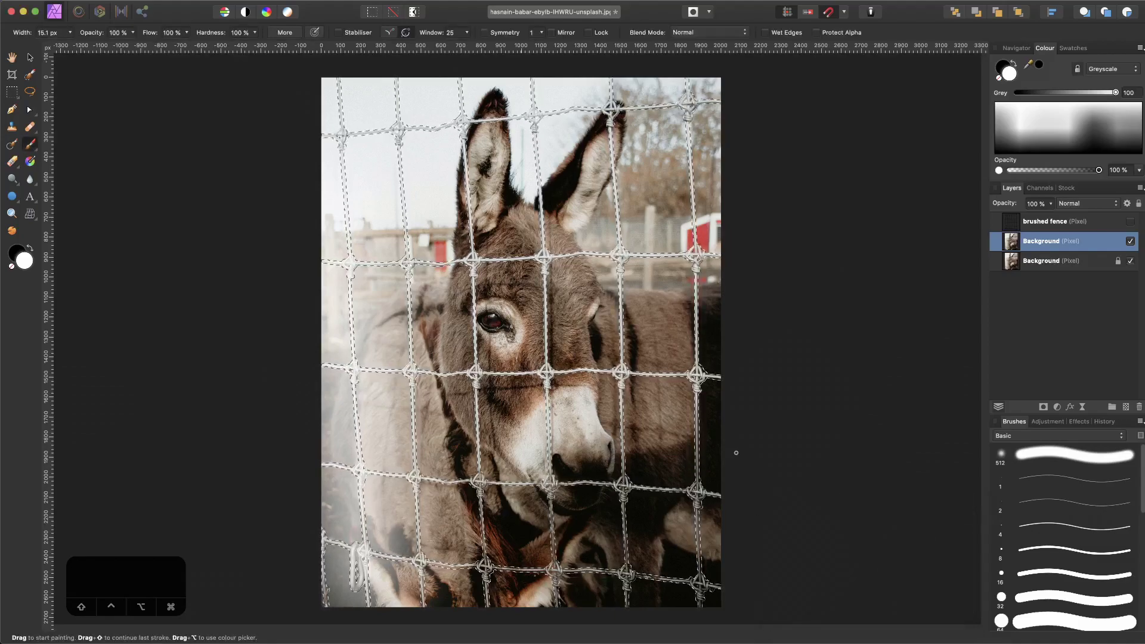
# Fill the fence-shaped selection on the duplicated Background layer using Inpainting at 100% opacity and clear the selection.
pyautogui.hotkey('shift', 'F5')
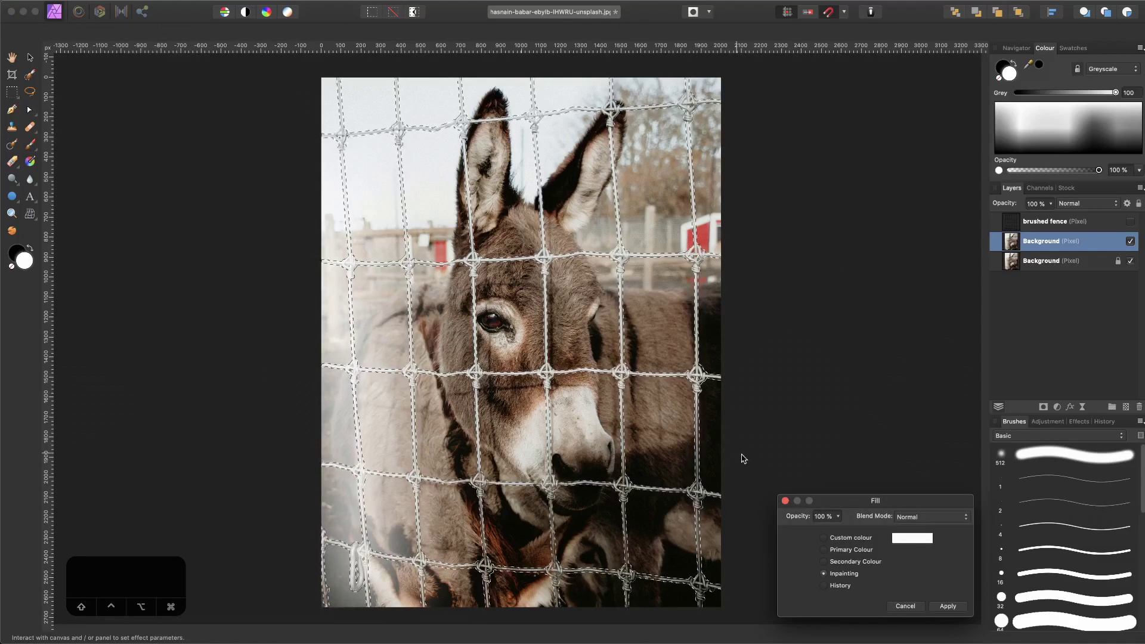
pyautogui.click(824, 575)
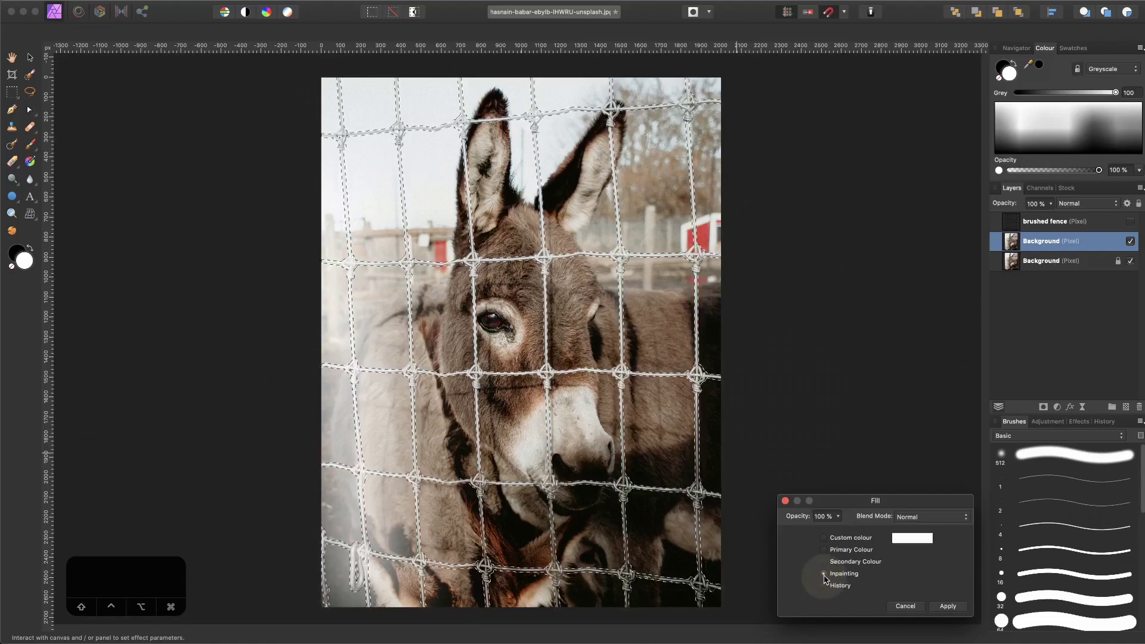
pyautogui.click(948, 606)
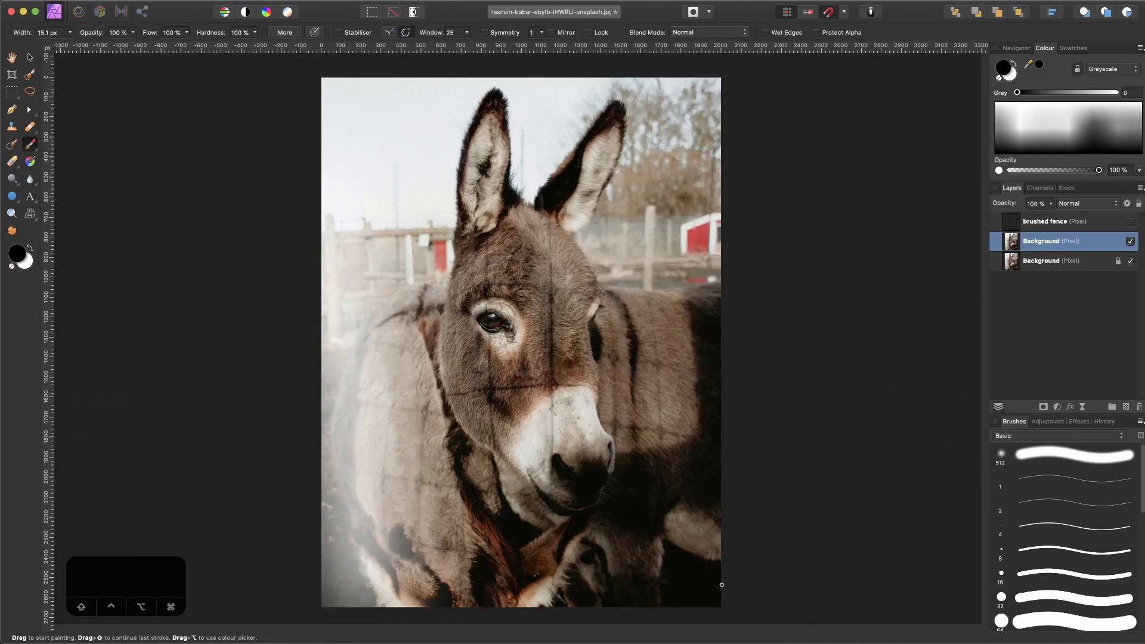
# Inspect the inpainted photo for leftover fence traces across the donkey's face, blurred background and muzzle.
pyautogui.scroll(10, 497, 415)
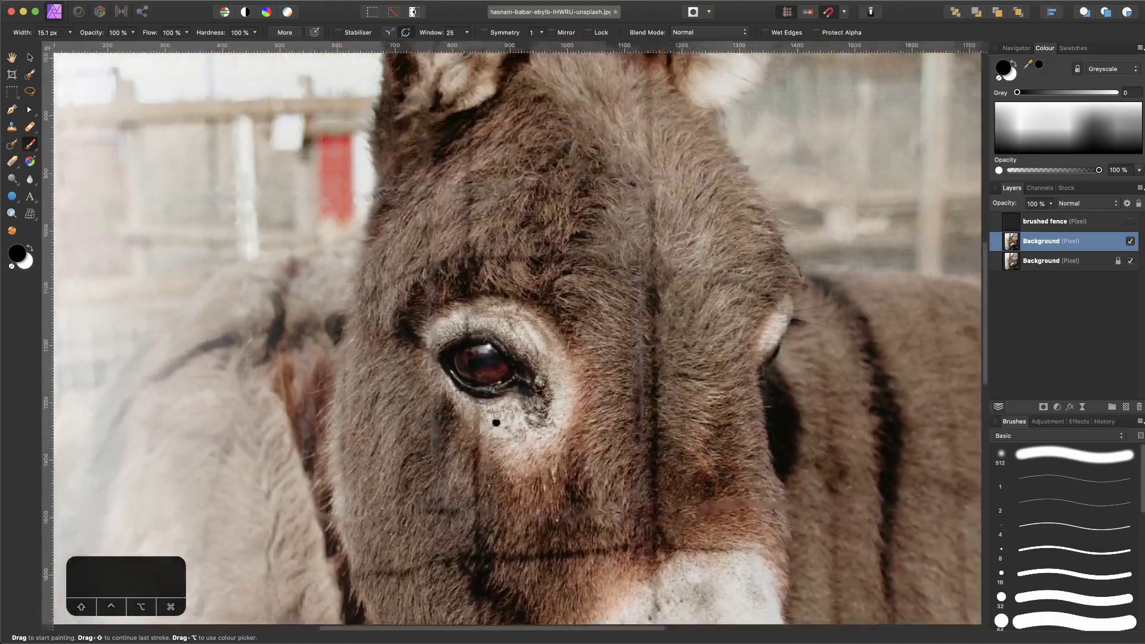
pyautogui.scroll(3, 497, 415)
pyautogui.hscroll(-3, 495, 411)
pyautogui.scroll(-10, 496, 412)
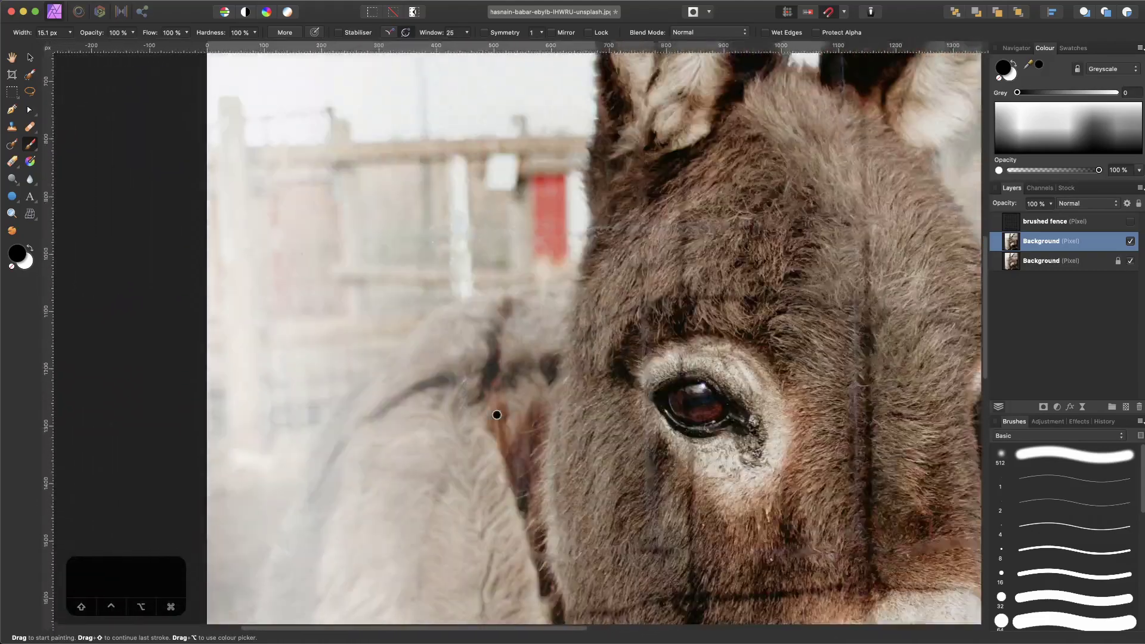
pyautogui.scroll(-10, 496, 415)
pyautogui.hscroll(7, 496, 415)
pyautogui.scroll(10, 496, 414)
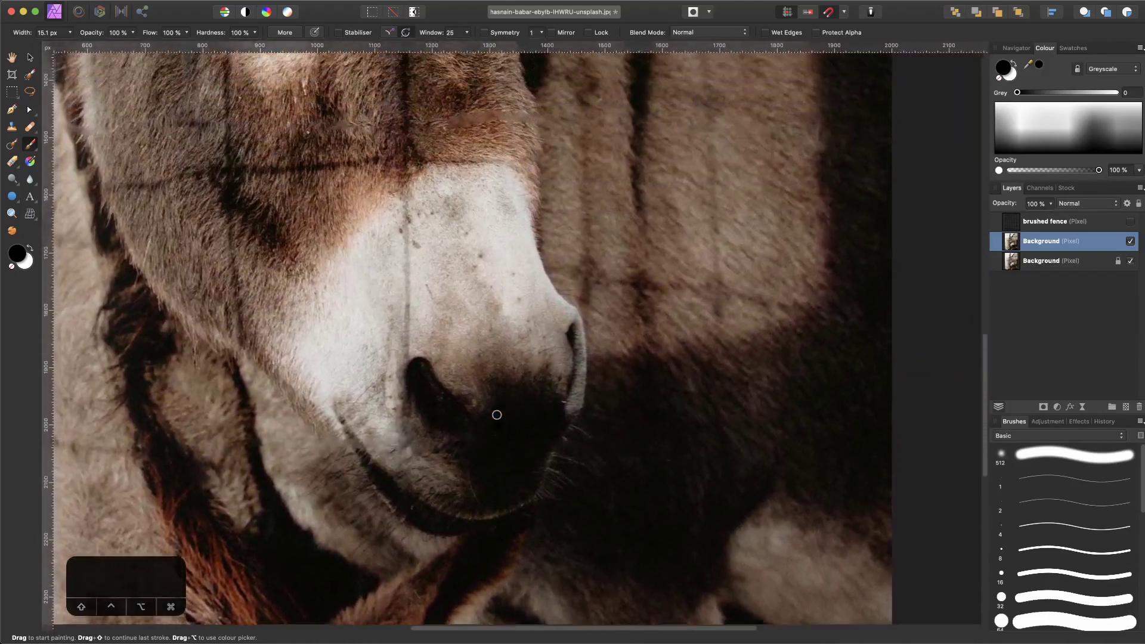
pyautogui.scroll(5, 418, 257)
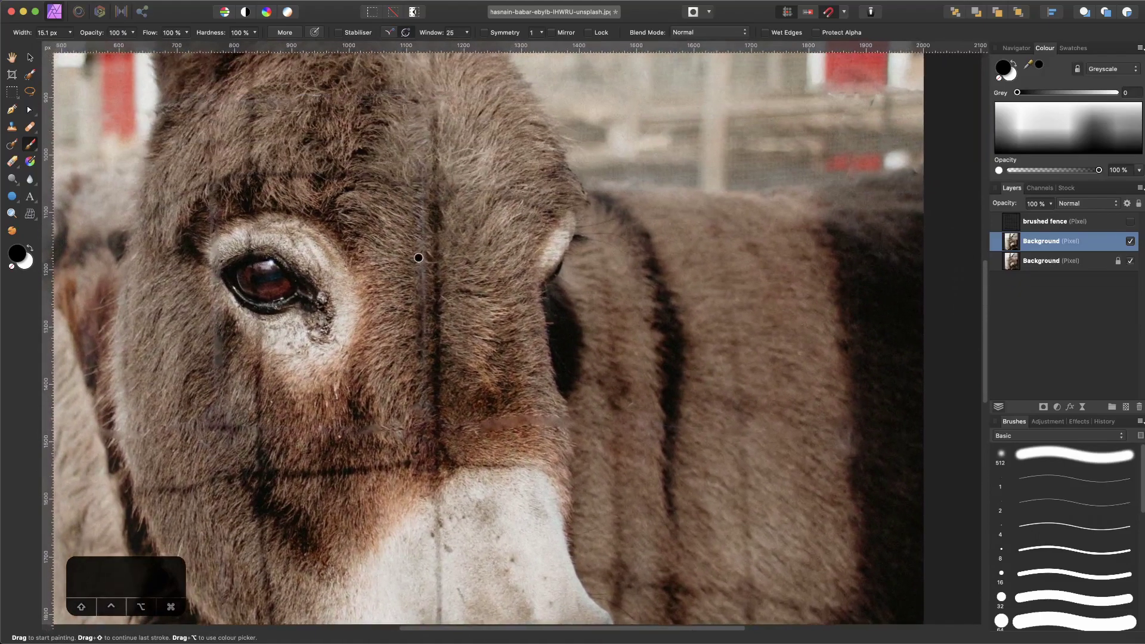
# Examine the fur up close around the eye, nose bridge and flank for inpainting flaws, and return to the whole photo.
pyautogui.hscroll(-5, 424, 406)
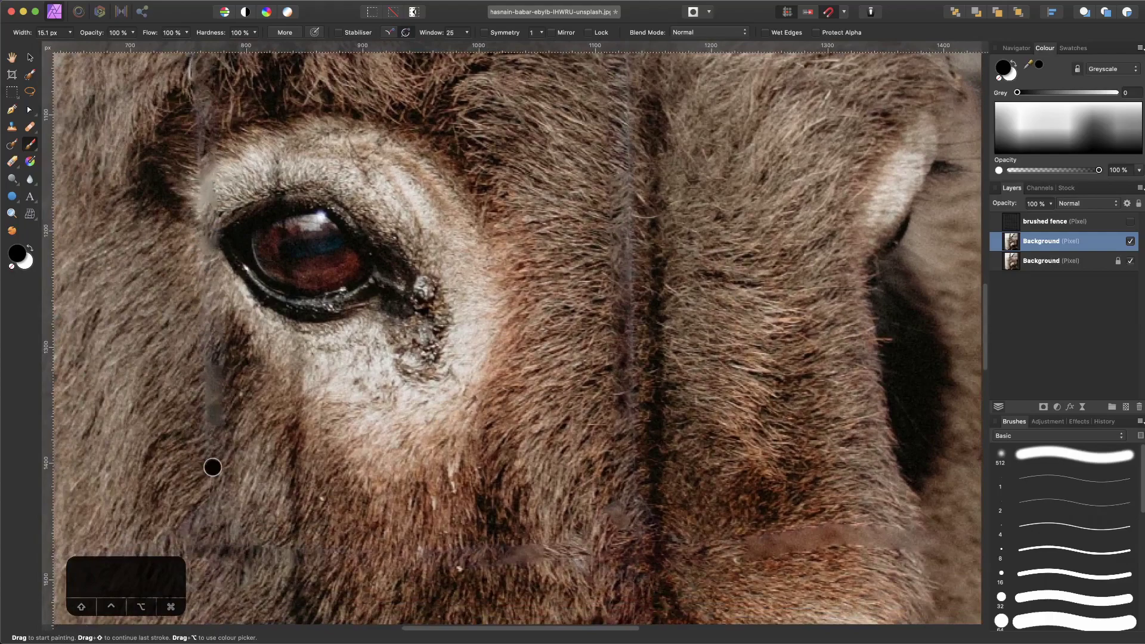
pyautogui.scroll(-5, 213, 466)
pyautogui.hscroll(-2, 212, 467)
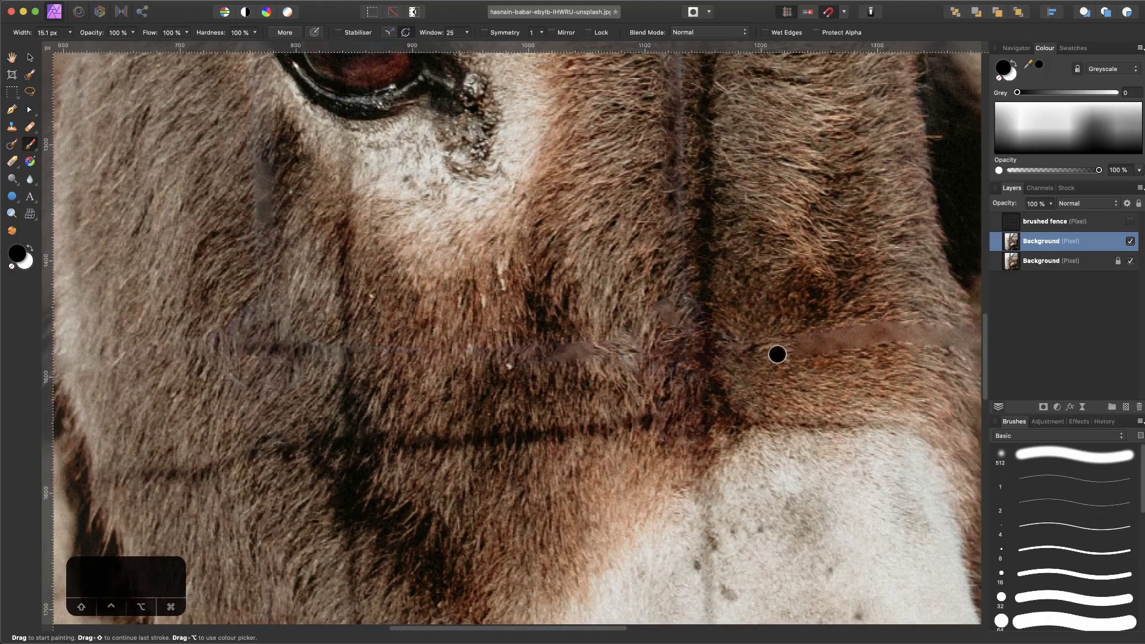
pyautogui.hscroll(8, 768, 356)
pyautogui.scroll(1, 767, 356)
pyautogui.hscroll(8, 771, 369)
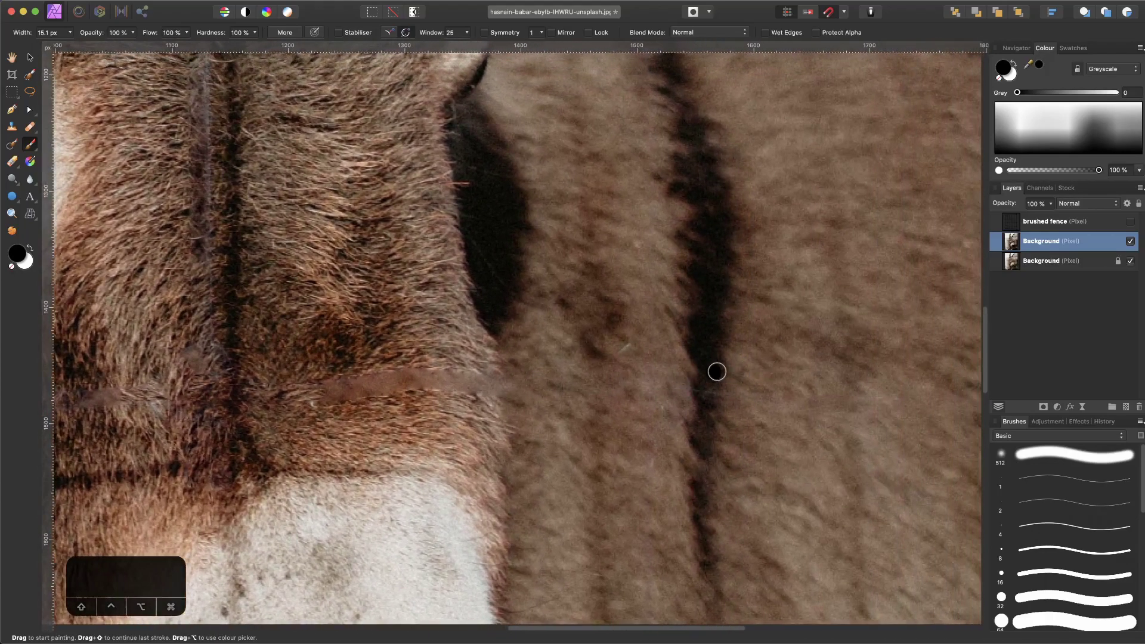
pyautogui.hscroll(1, 718, 370)
pyautogui.hscroll(-11, 718, 371)
pyautogui.hscroll(-10, 715, 372)
pyautogui.scroll(8, 714, 372)
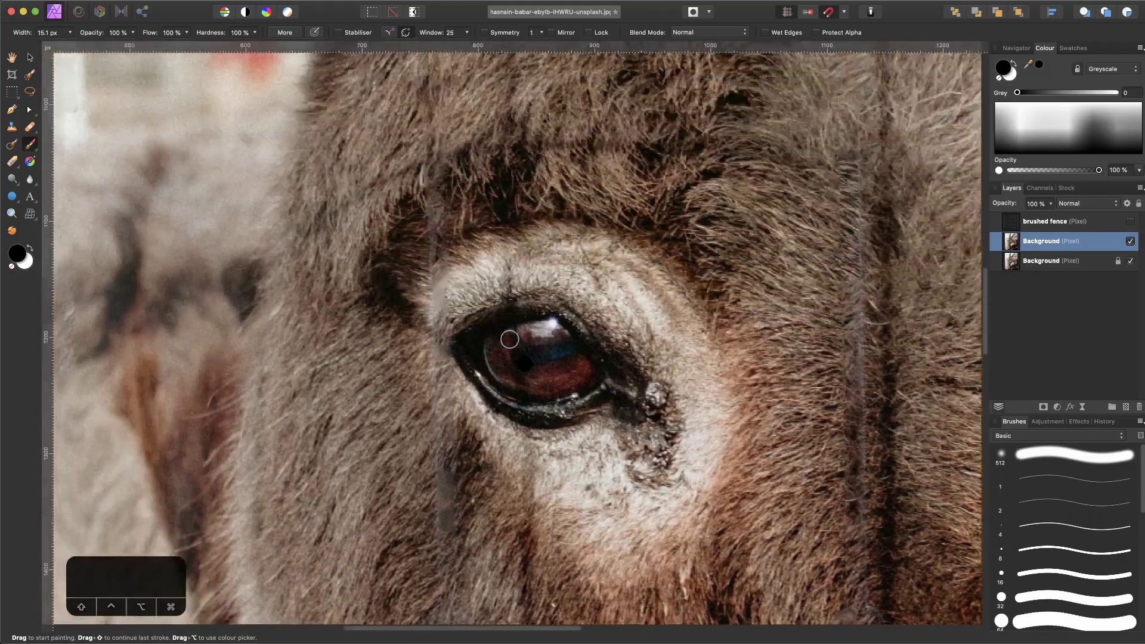
pyautogui.press('super+0')
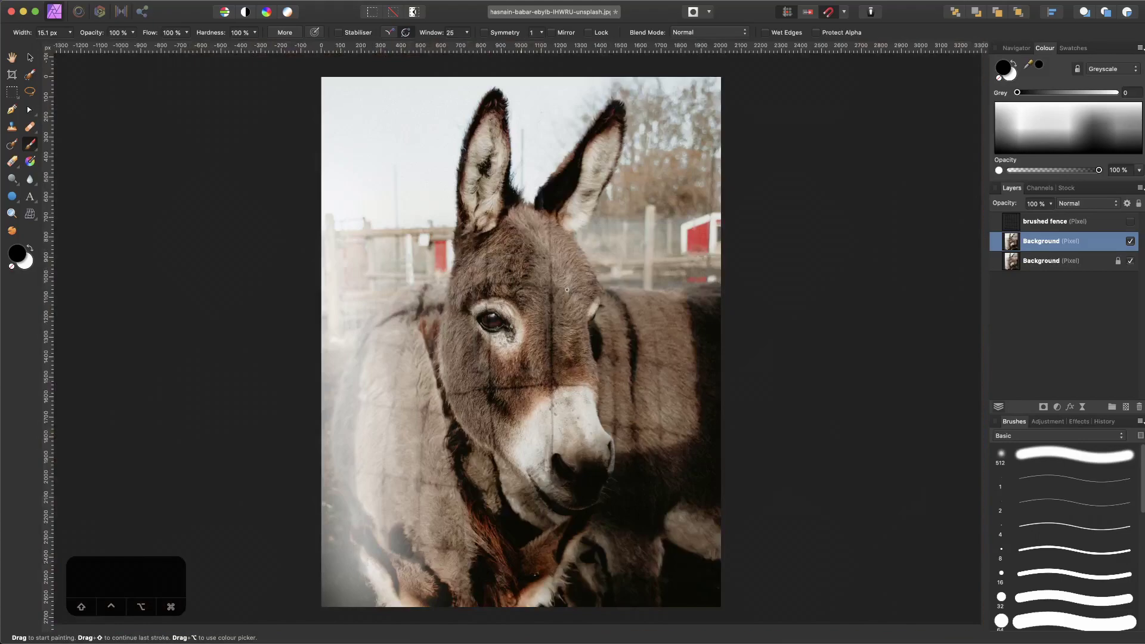
# Rename the inpainted Background copy as "no fence".
pyautogui.doubleClick(1051, 242)
pyautogui.doubleClick(1062, 245)
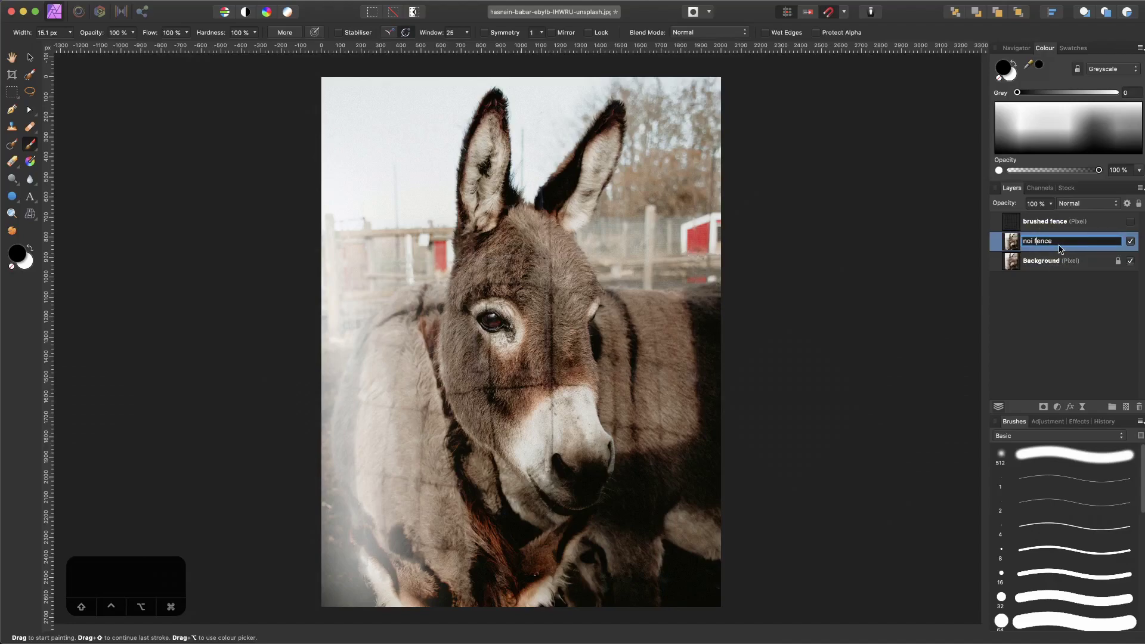
pyautogui.press('Return')
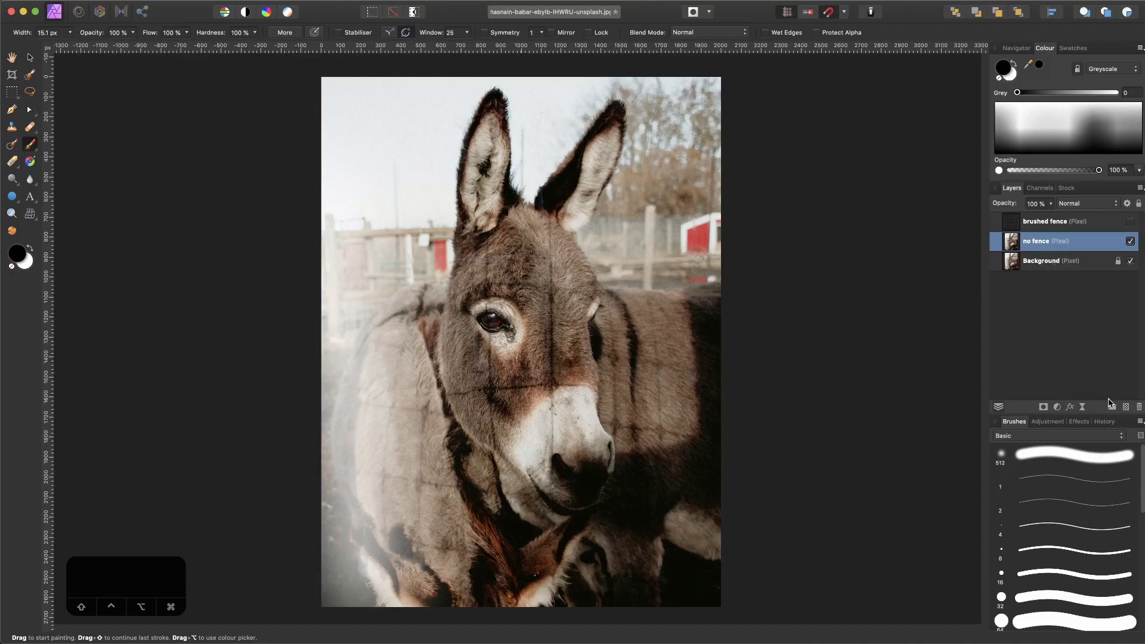
# Add an empty pixel layer above the no fence layer and name it "correction 1".
pyautogui.click(1124, 408)
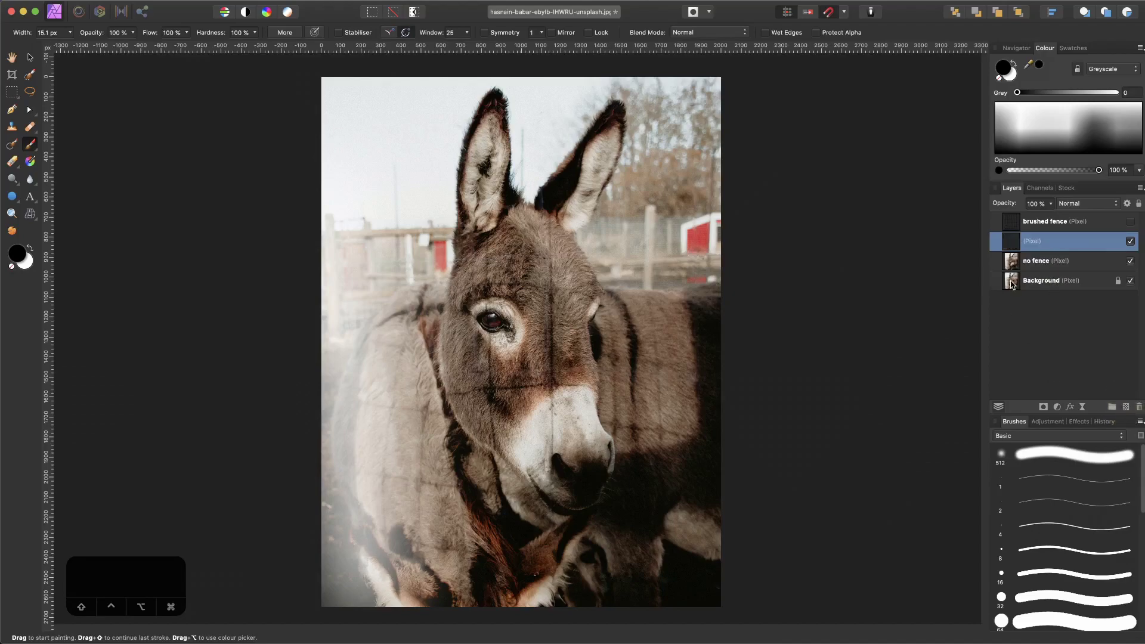
pyautogui.doubleClick(1037, 247)
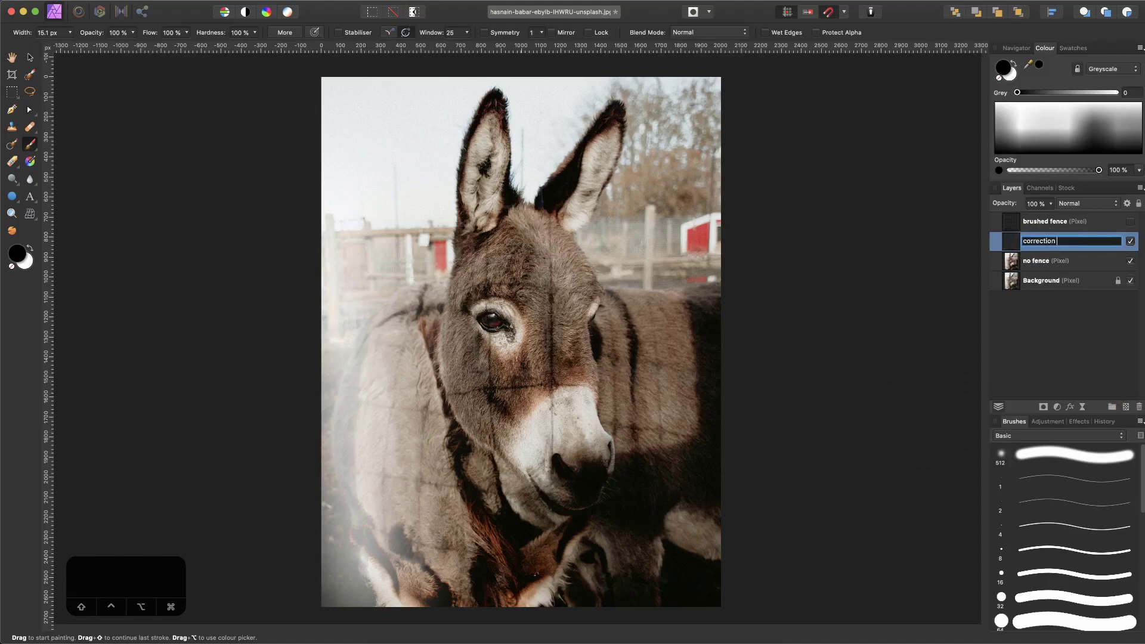
pyautogui.press('Return')
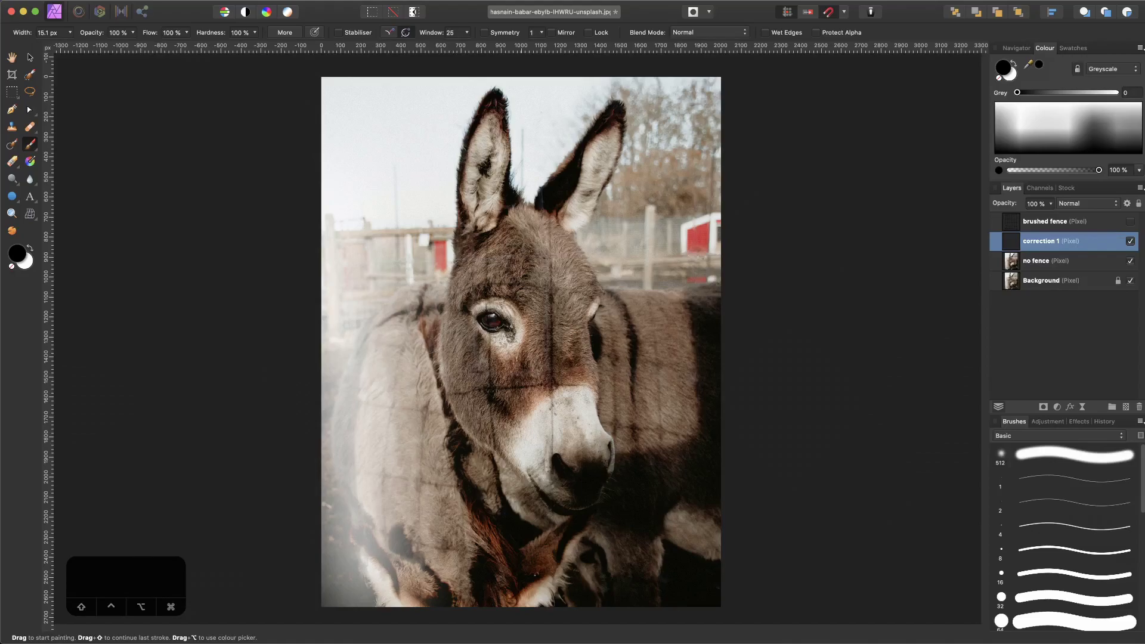
# Choose the Healing Brush Tool with a width of 82.6 px and sample clean fur beside the vertical trace on the forehead.
pyautogui.scroll(6, 466, 261)
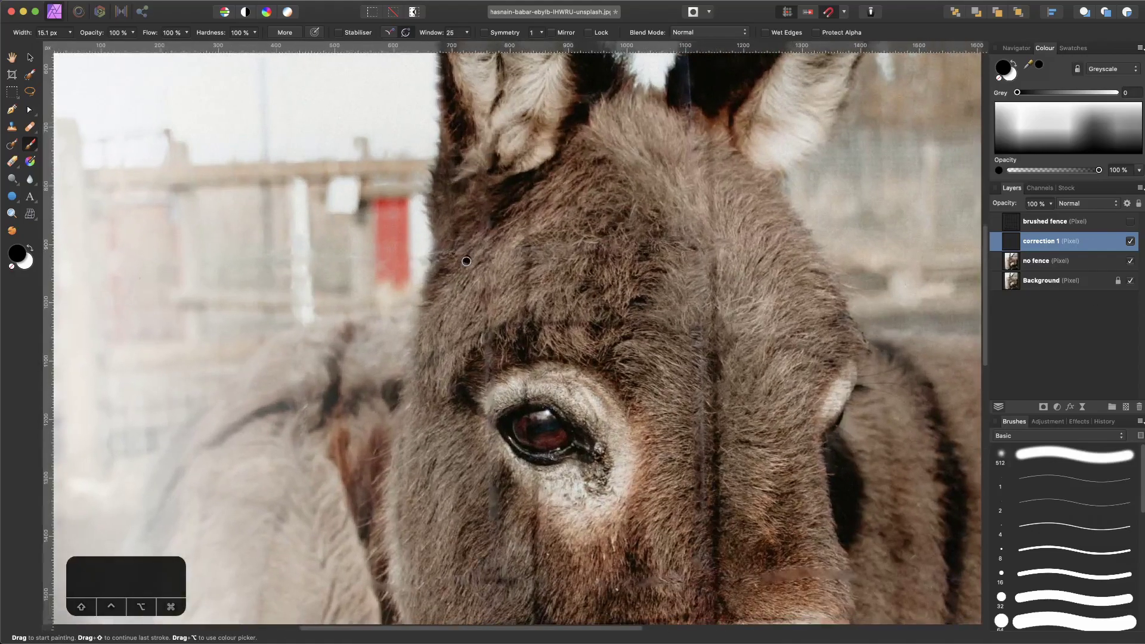
pyautogui.scroll(5, 466, 262)
pyautogui.scroll(-7, 466, 261)
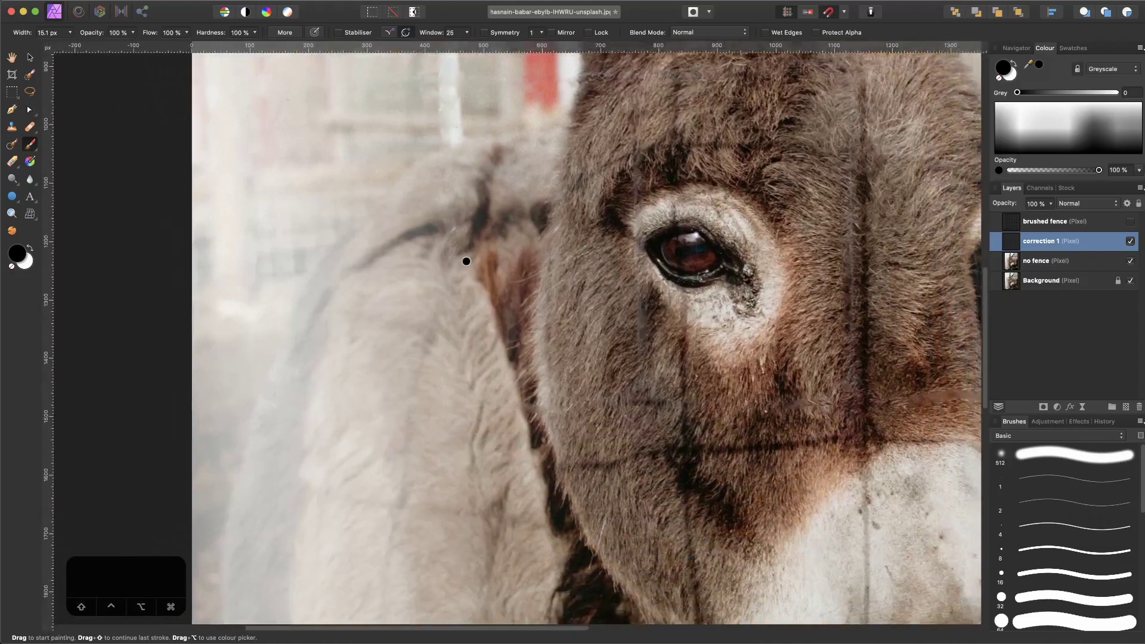
pyautogui.scroll(3, 509, 214)
pyautogui.hscroll(5, 846, 504)
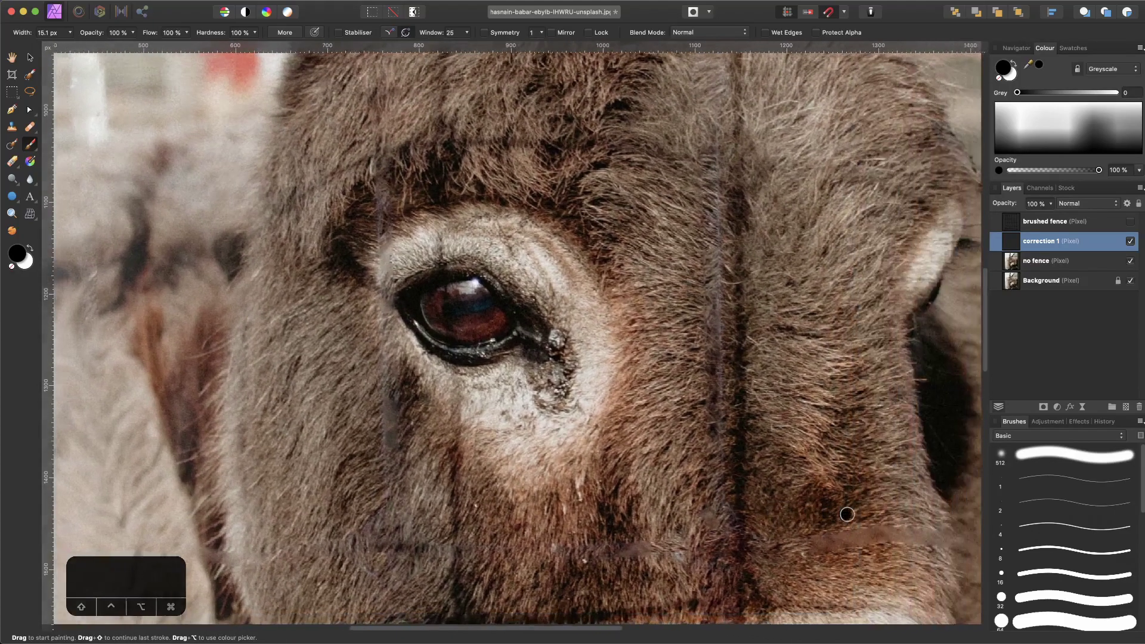
pyautogui.click(26, 125)
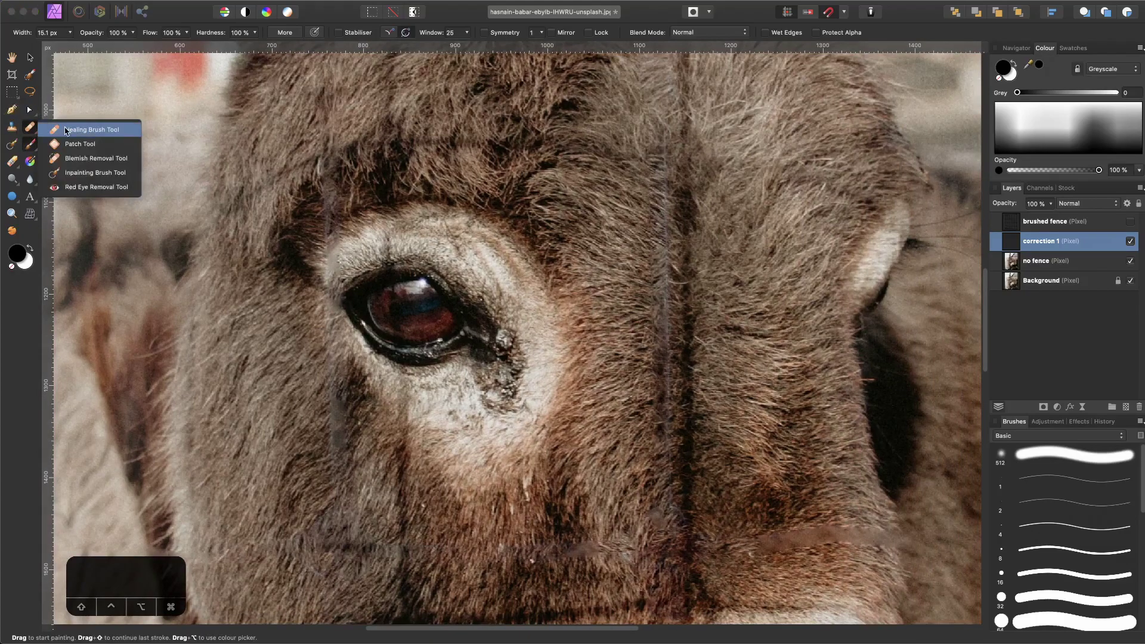
pyautogui.click(65, 130)
pyautogui.press('[')
pyautogui.press('space')
pyautogui.moveTo(631, 197); pyautogui.dragTo(513, 207)
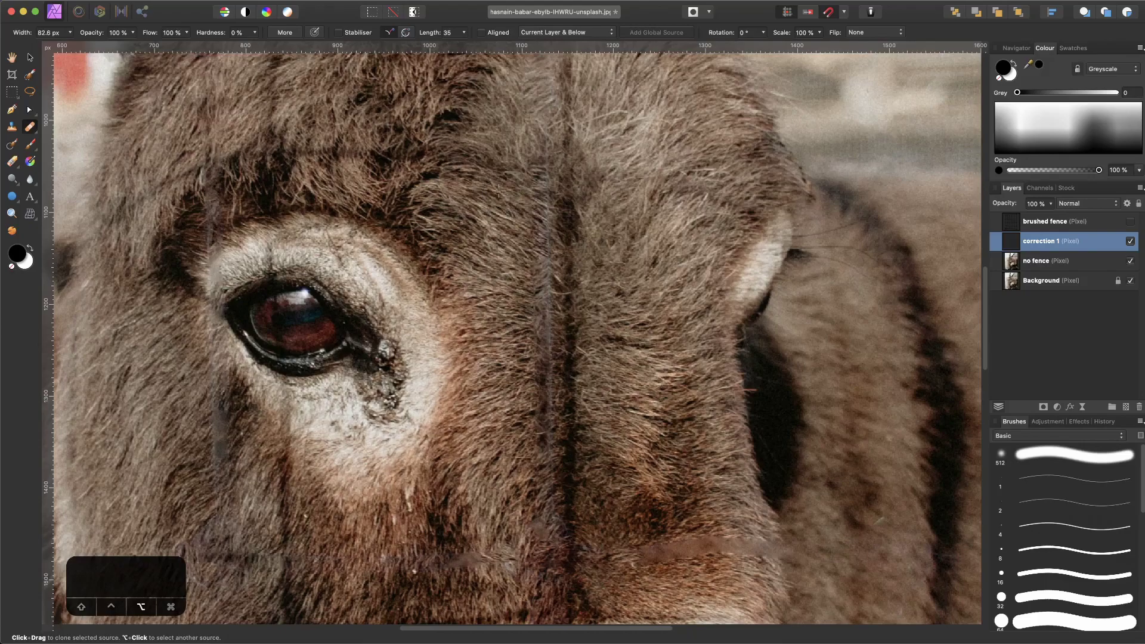
pyautogui.keyDown('alt'); pyautogui.click(494, 189); pyautogui.keyUp('alt')
# Switch the healing source to Current Layer and return it to Current Layer & Below.
pyautogui.click(566, 38)
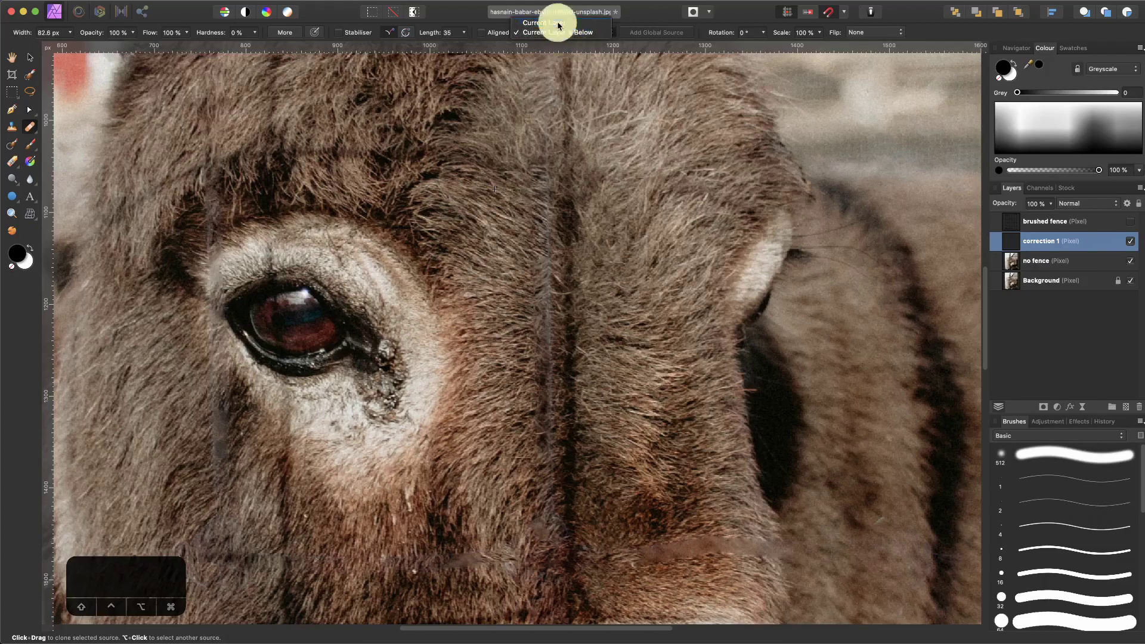
pyautogui.click(557, 20)
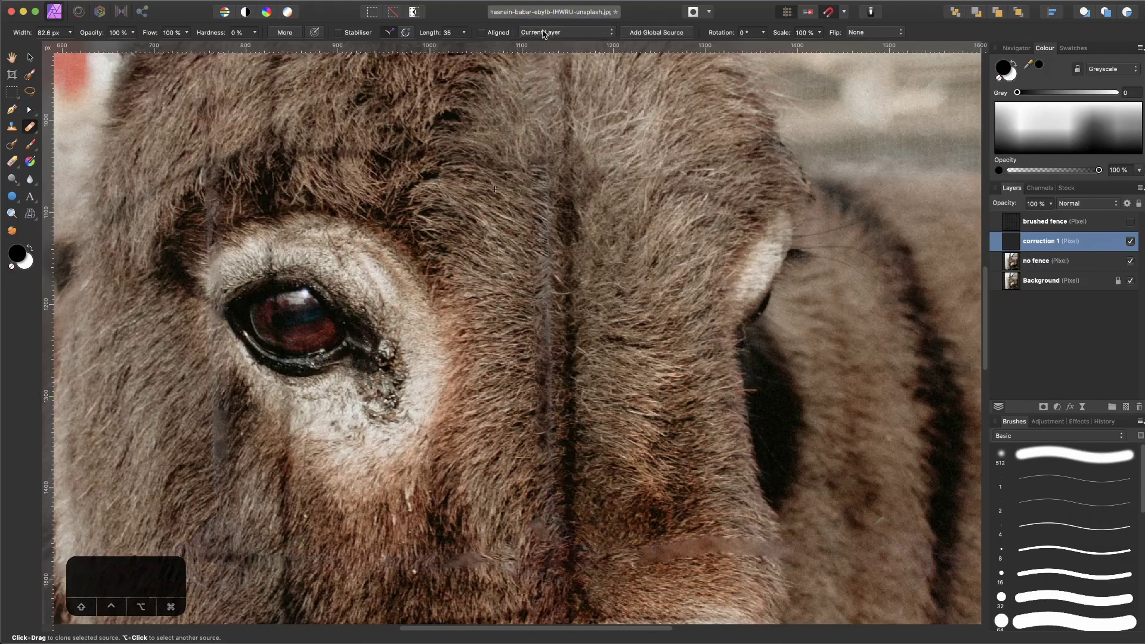
pyautogui.click(544, 34)
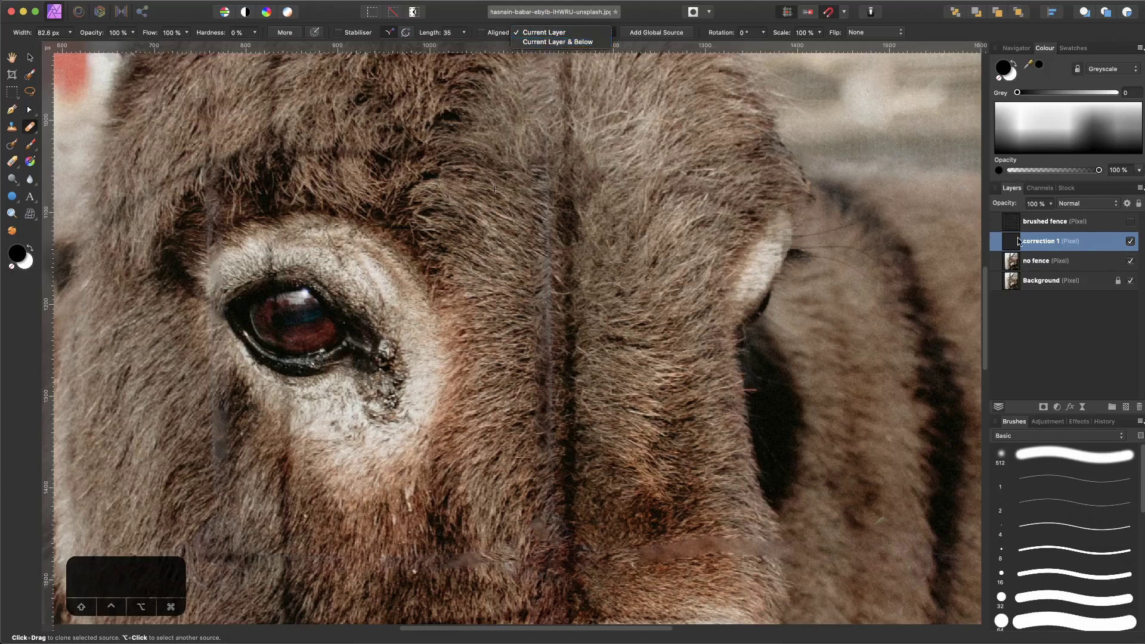
pyautogui.click(571, 41)
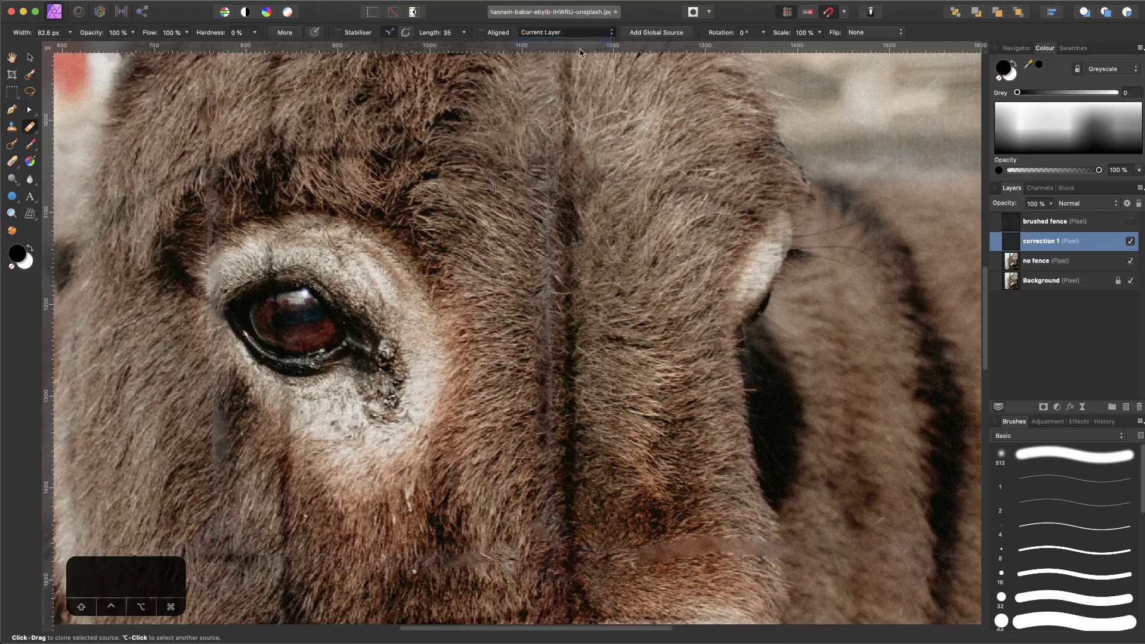
# Heal the faded vertical fence trace down the nose bridge and the horizontal trace running from it to the face's far edge.
pyautogui.keyDown('alt'); pyautogui.click(516, 166); pyautogui.keyUp('alt')
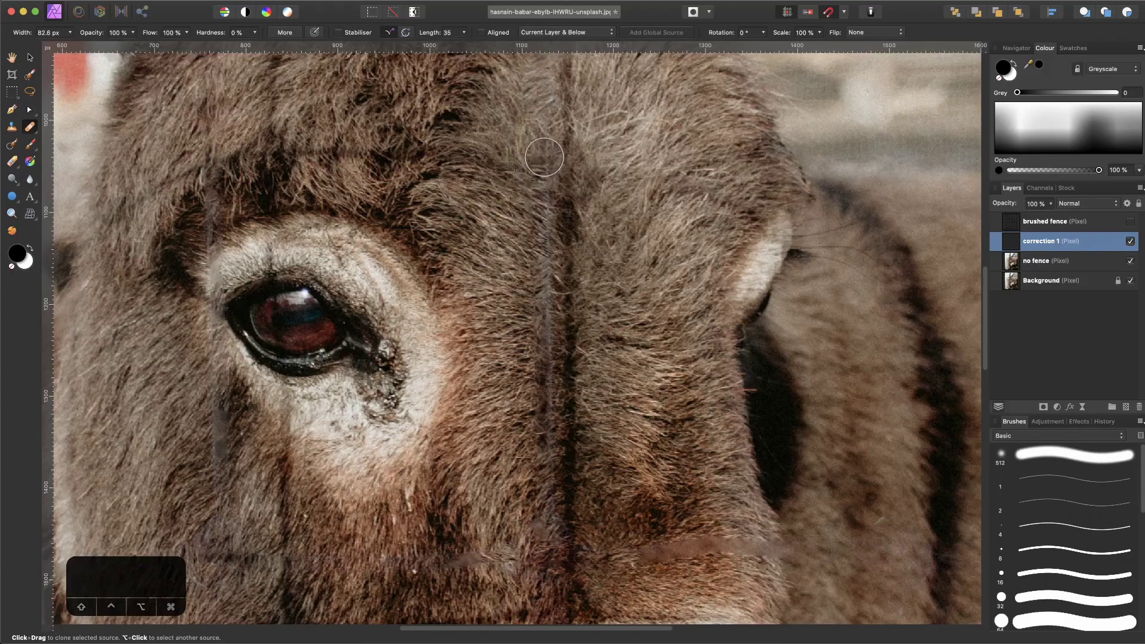
pyautogui.moveTo(543, 158)
pyautogui.mouseDown()
pyautogui.moveTo(555, 435)
pyautogui.moveTo(559, 299)
pyautogui.moveTo(556, 386)
pyautogui.mouseUp()
pyautogui.scroll(-5, 536, 273)
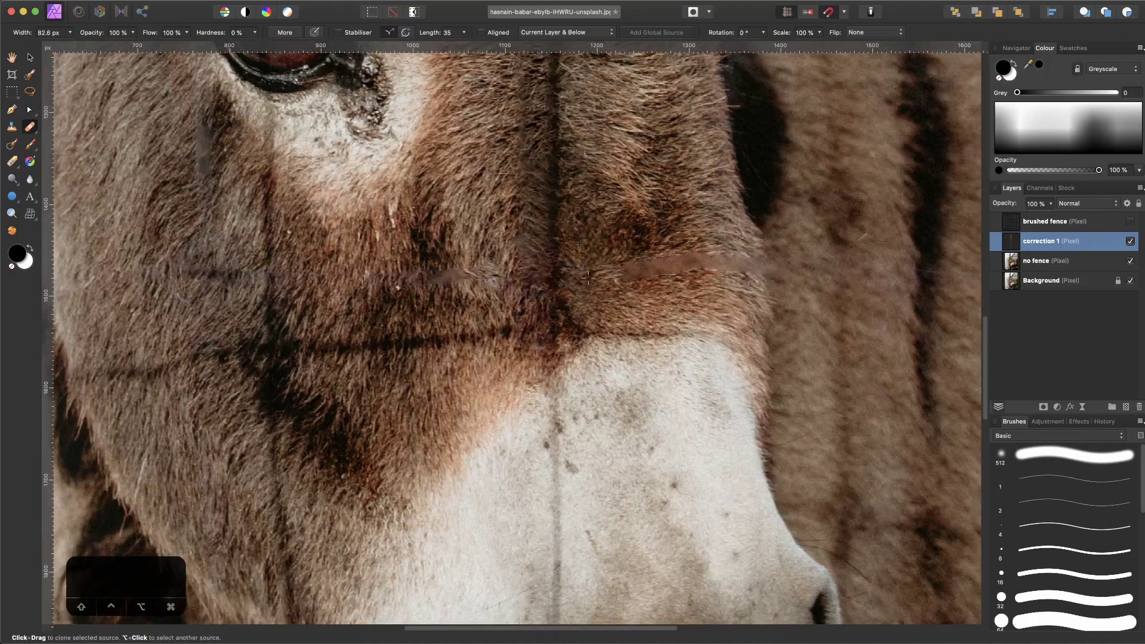
pyautogui.moveTo(577, 272); pyautogui.dragTo(747, 263)
pyautogui.keyDown('alt'); pyautogui.click(753, 240); pyautogui.keyUp('alt')
pyautogui.moveTo(754, 270); pyautogui.dragTo(755, 260)
# Sample nearby clean fur and heal the horizontal fence trace across the brown fur below the eye.
pyautogui.moveTo(629, 230); pyautogui.dragTo(711, 223)
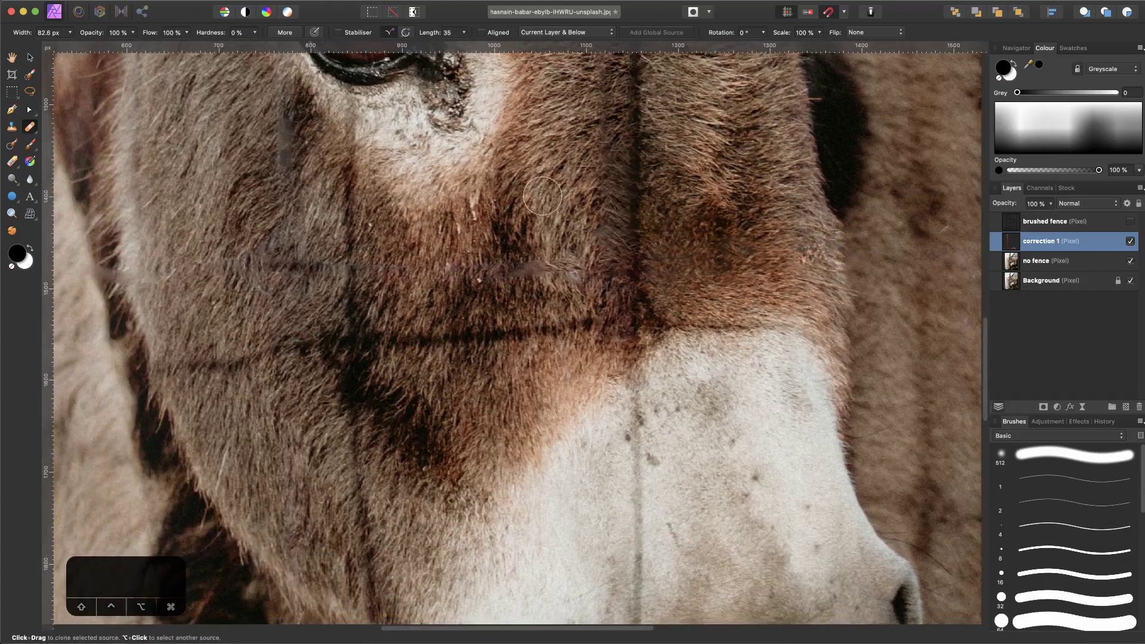
pyautogui.click(574, 225)
pyautogui.moveTo(579, 262)
pyautogui.mouseDown()
pyautogui.moveTo(590, 250)
pyautogui.moveTo(460, 260)
pyautogui.mouseUp()
pyautogui.moveTo(508, 224); pyautogui.dragTo(575, 214)
pyautogui.click(458, 223)
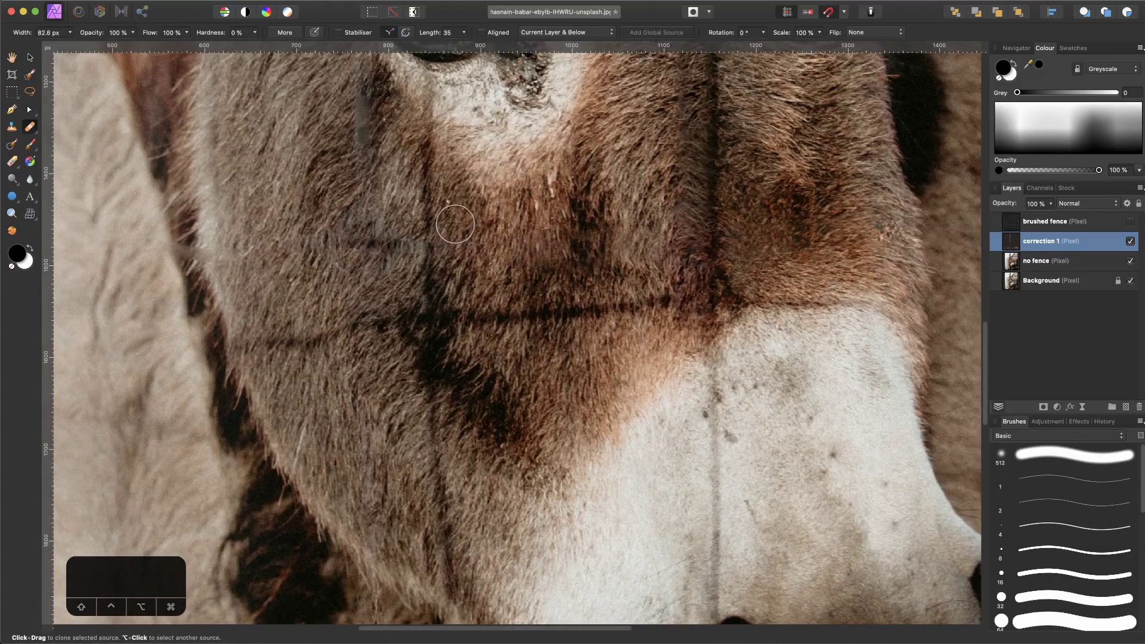
pyautogui.moveTo(450, 252)
pyautogui.mouseDown()
pyautogui.moveTo(559, 237)
pyautogui.moveTo(475, 251)
pyautogui.moveTo(552, 282)
pyautogui.mouseUp()
# Heal the greyish vertical trace below the eye's outer corner and the remaining horizontal smudge on the donkey's cheek.
pyautogui.moveTo(409, 192); pyautogui.dragTo(440, 312)
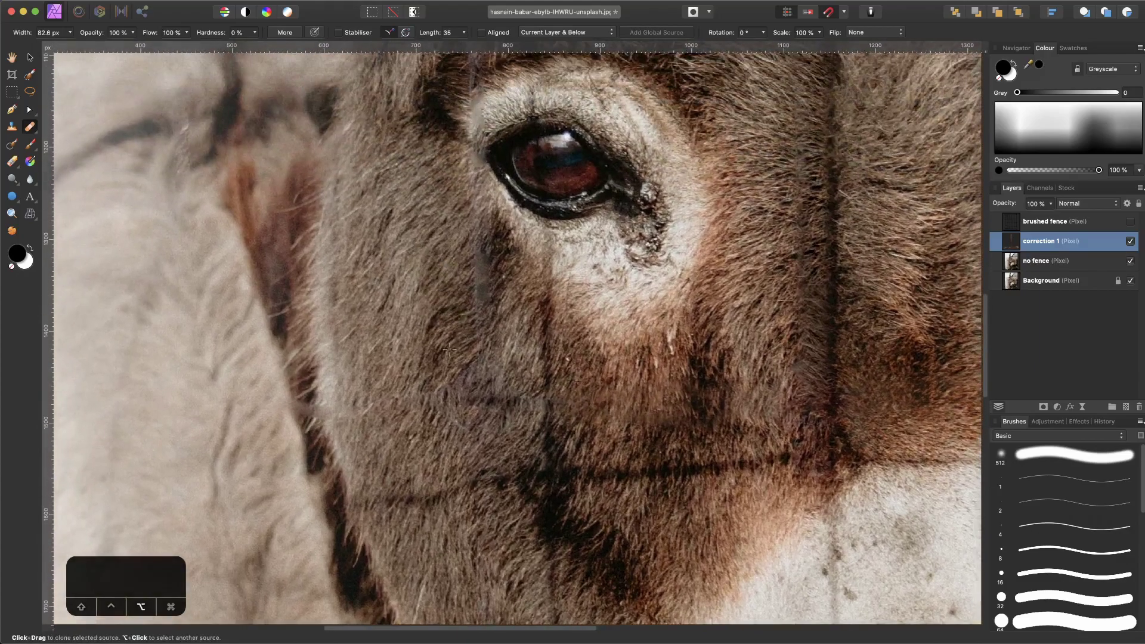
pyautogui.moveTo(481, 375)
pyautogui.mouseDown()
pyautogui.moveTo(480, 240)
pyautogui.moveTo(481, 274)
pyautogui.mouseUp()
pyautogui.moveTo(451, 319); pyautogui.dragTo(442, 254)
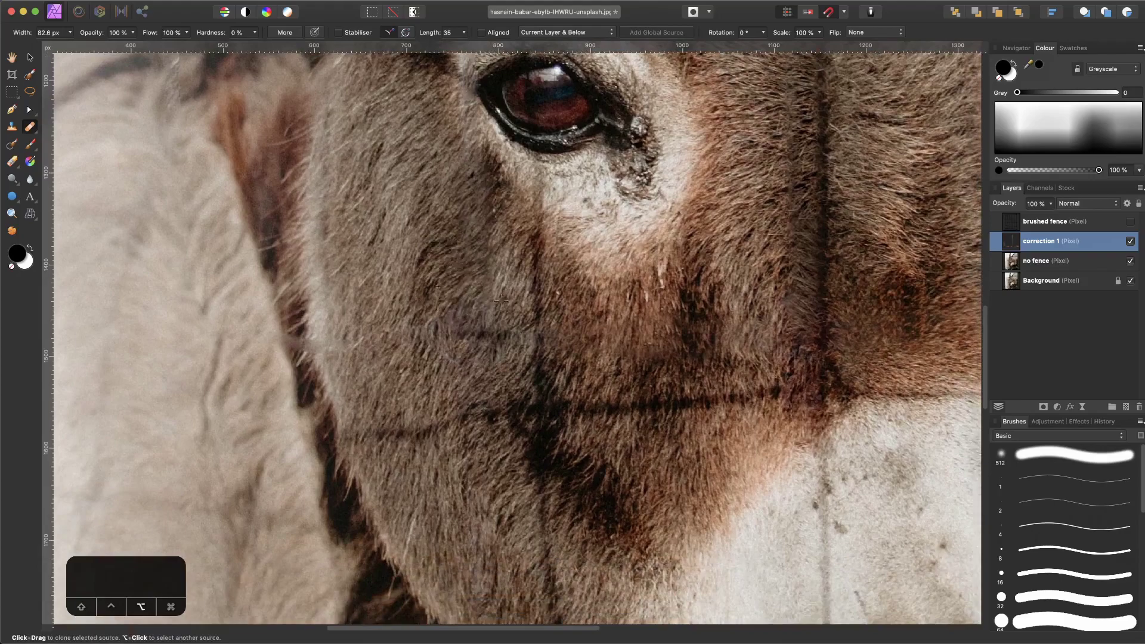
pyautogui.moveTo(502, 300)
pyautogui.mouseDown()
pyautogui.moveTo(508, 343)
pyautogui.moveTo(485, 328)
pyautogui.moveTo(455, 333)
pyautogui.moveTo(450, 246)
pyautogui.mouseUp()
pyautogui.keyDown('alt'); pyautogui.click(438, 263); pyautogui.keyUp('alt')
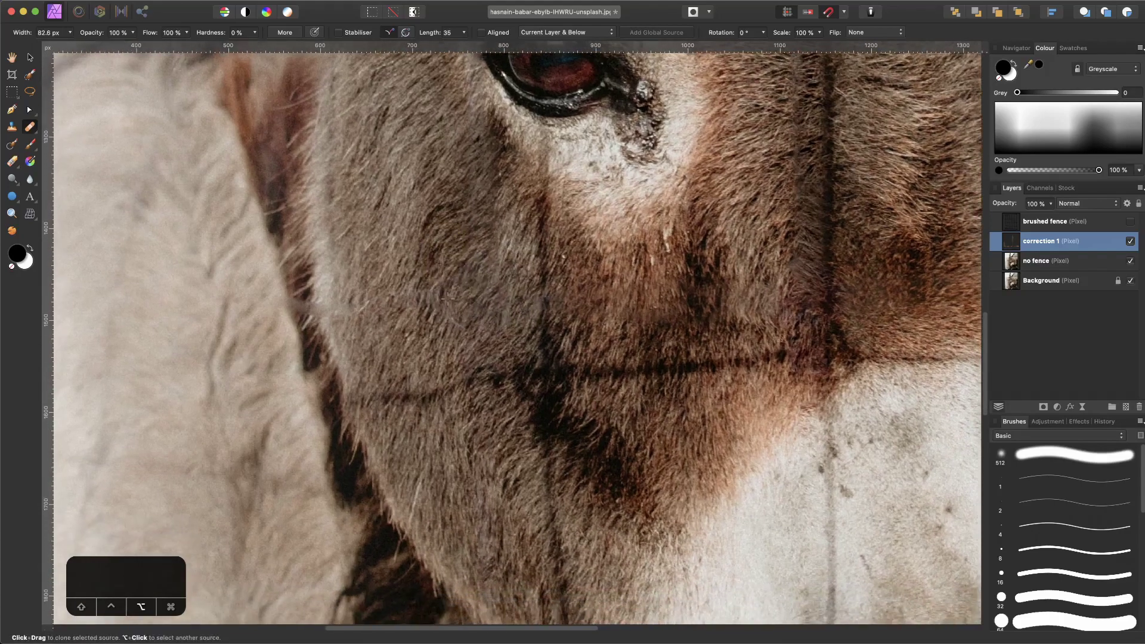
pyautogui.moveTo(447, 298)
pyautogui.mouseDown()
pyautogui.moveTo(399, 294)
pyautogui.moveTo(376, 314)
pyautogui.moveTo(373, 294)
pyautogui.moveTo(372, 407)
pyautogui.mouseUp()
pyautogui.scroll(2, 404, 327)
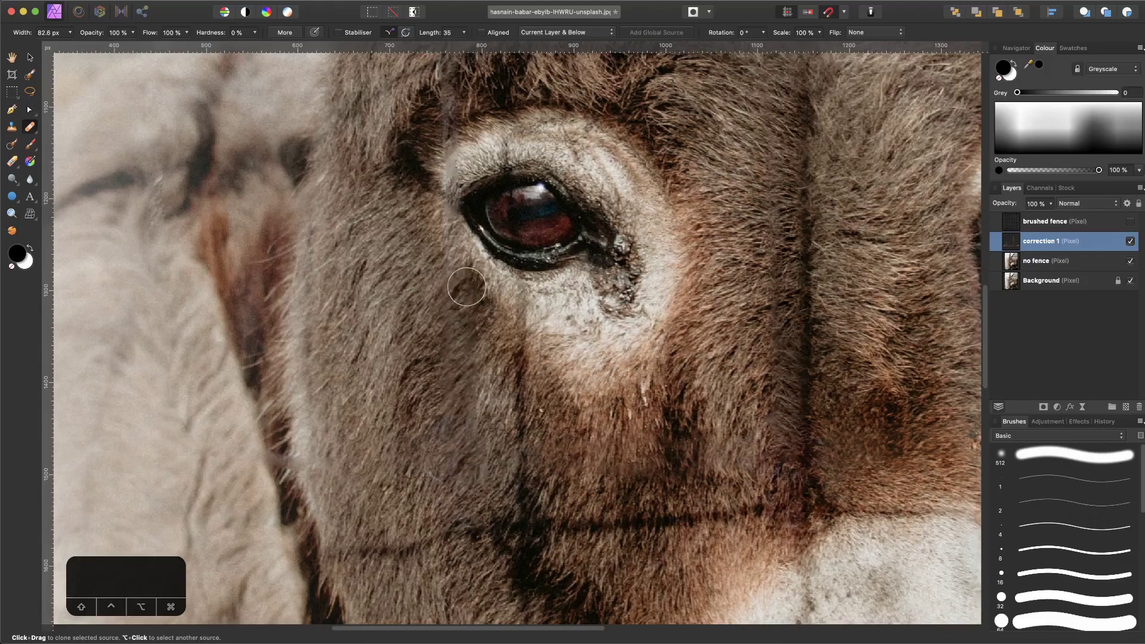
pyautogui.scroll(5, 467, 289)
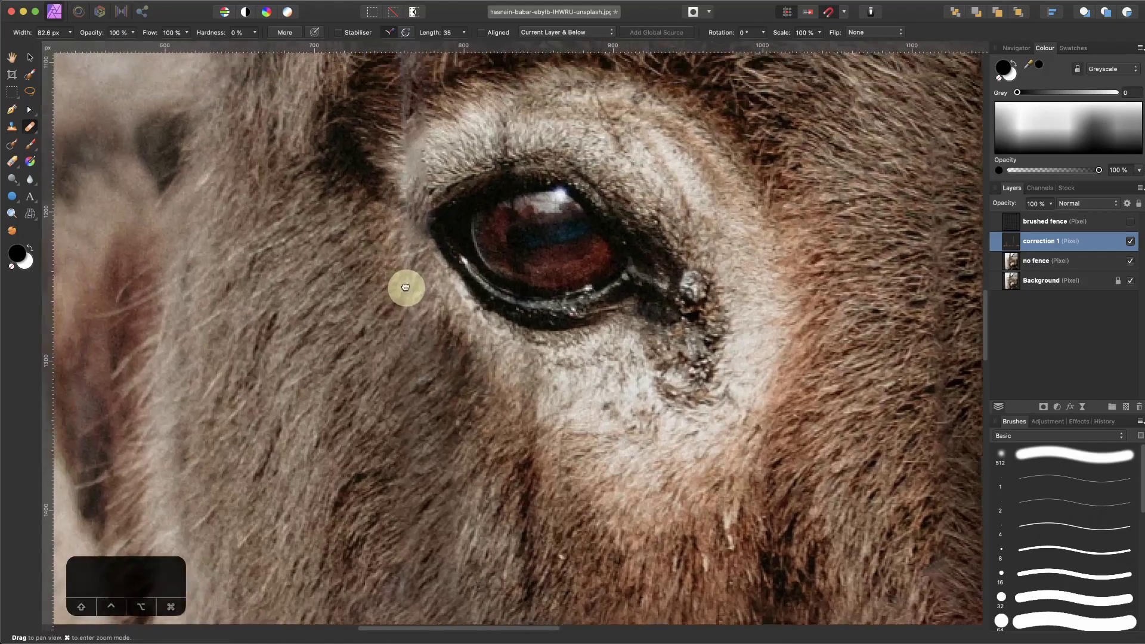
# Sample the dark fur beside the fence trace, reduce the healing brush to 59.7 px and heal the vertical trace above the eye.
pyautogui.scroll(5, 412, 293)
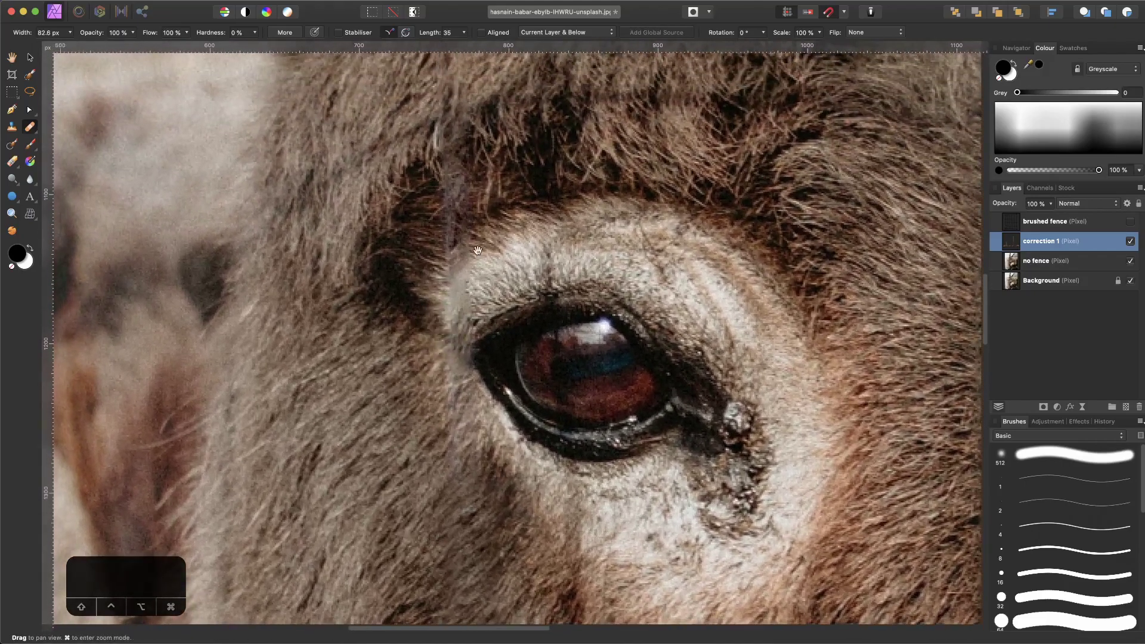
pyautogui.scroll(3, 481, 240)
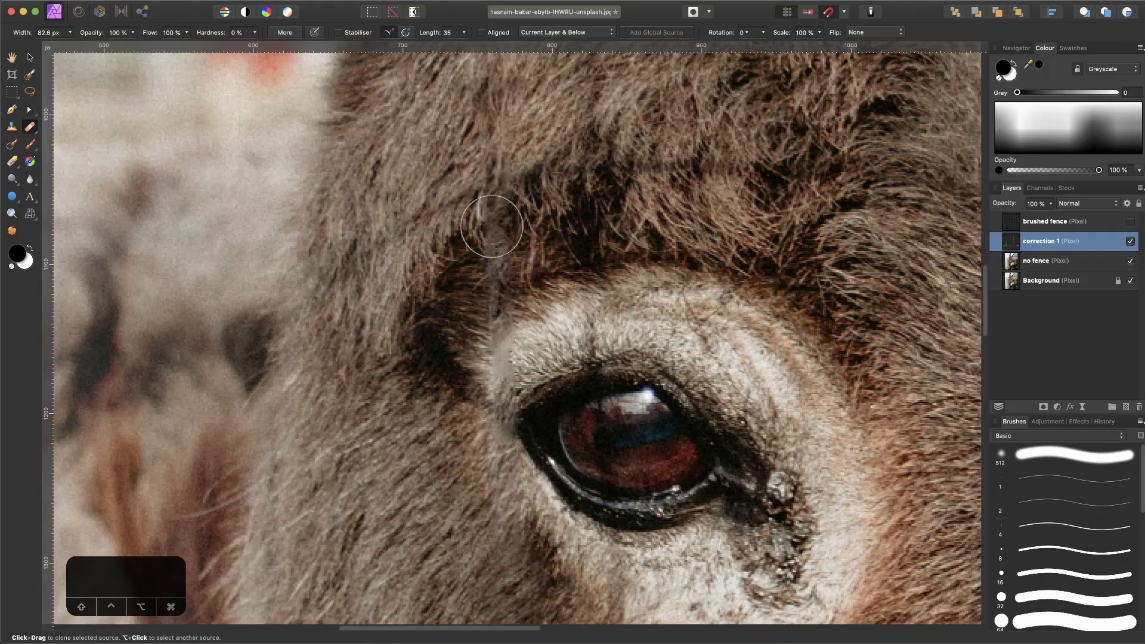
pyautogui.scroll(2, 442, 307)
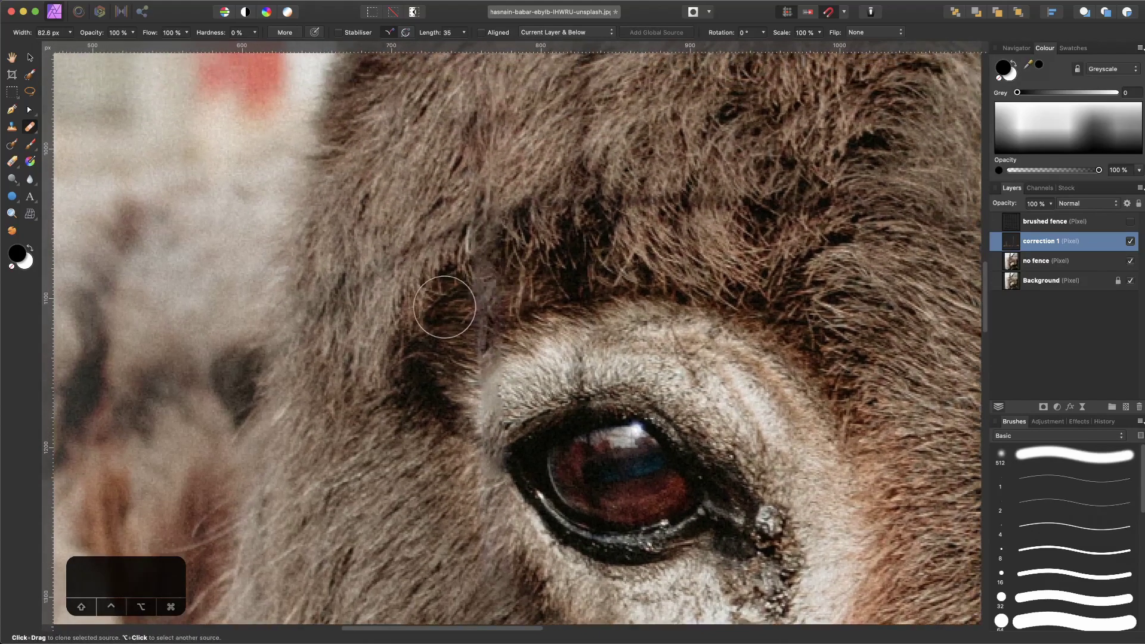
pyautogui.keyDown('alt'); pyautogui.click(427, 303); pyautogui.keyUp('alt')
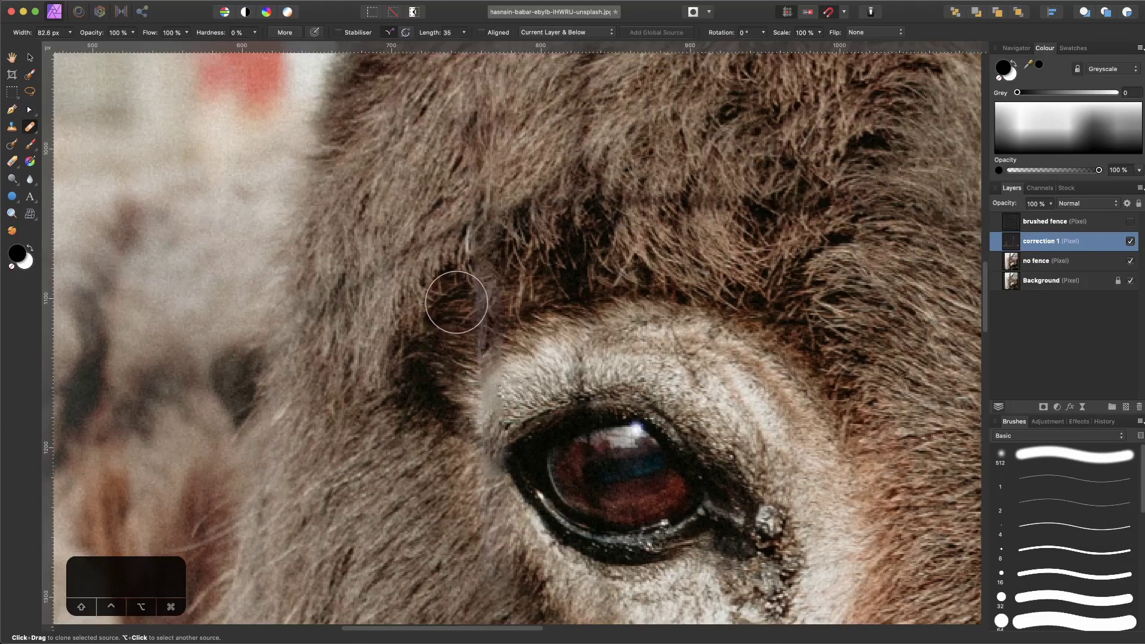
pyautogui.press('[')
pyautogui.press('[')
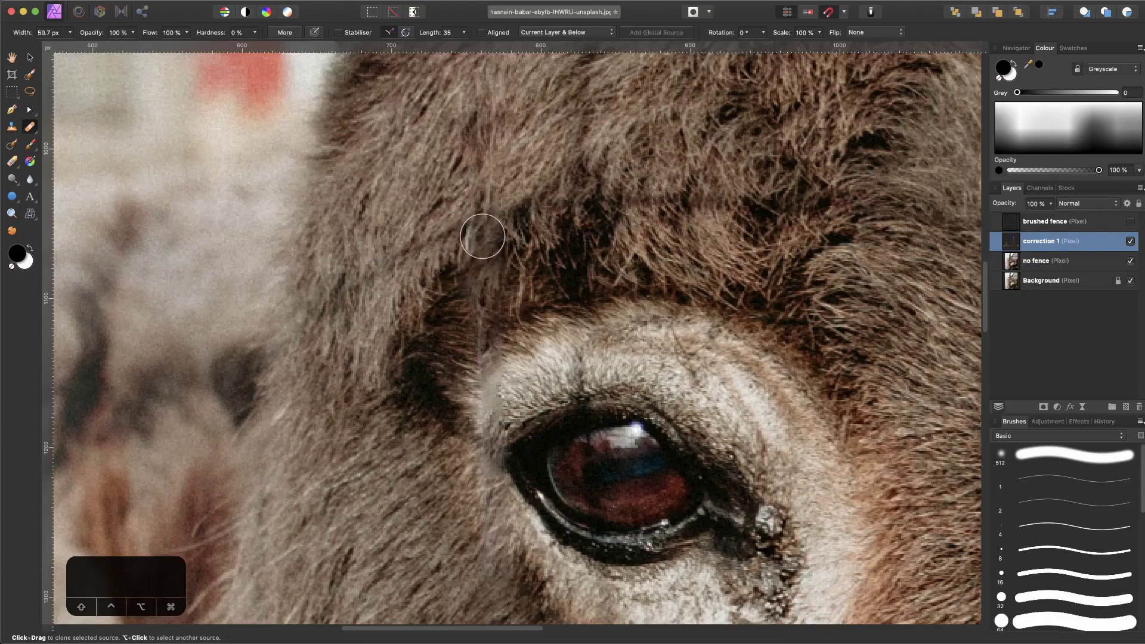
pyautogui.scroll(-3, 521, 294)
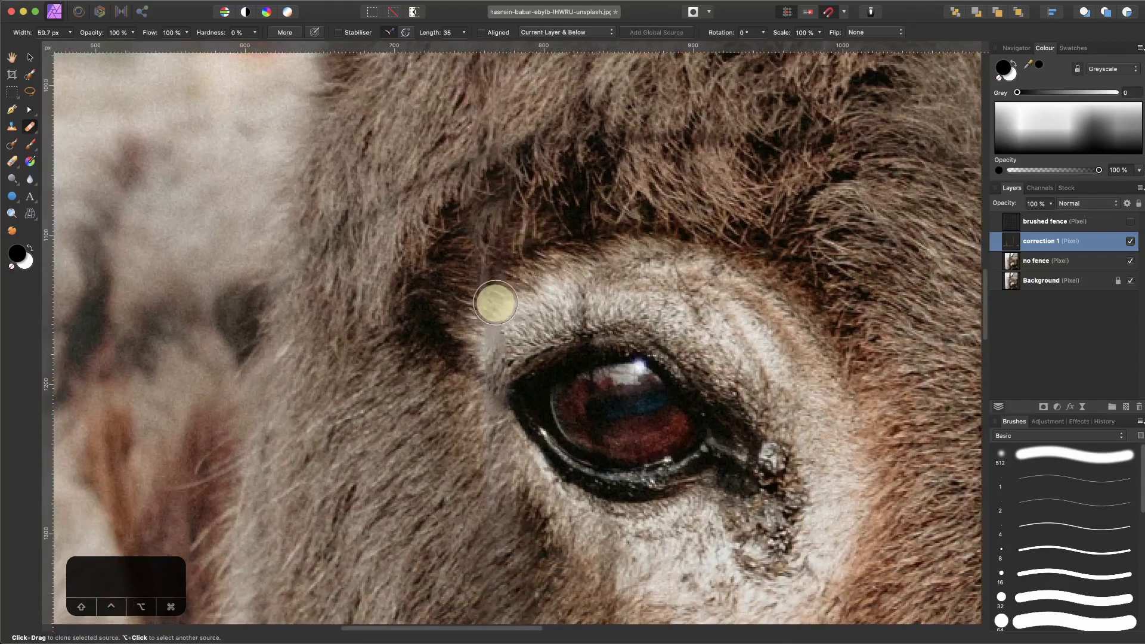
# Sample clean fur nearby and heal the greyish vertical trace beside the eye's outer corner.
pyautogui.scroll(-5, 495, 269)
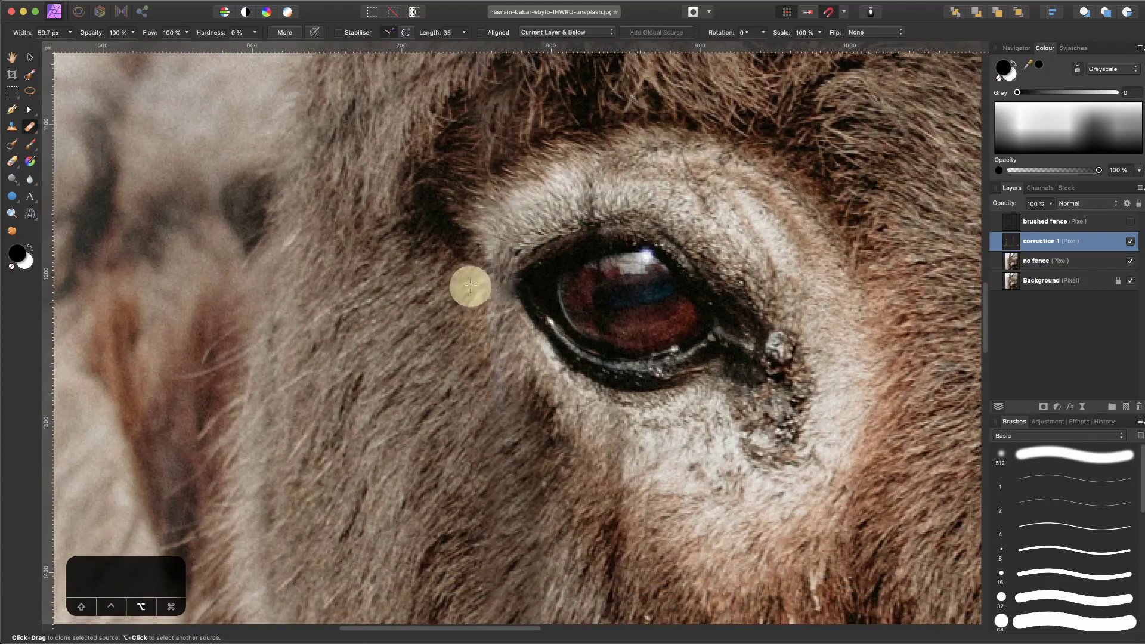
pyautogui.scroll(-3, 477, 295)
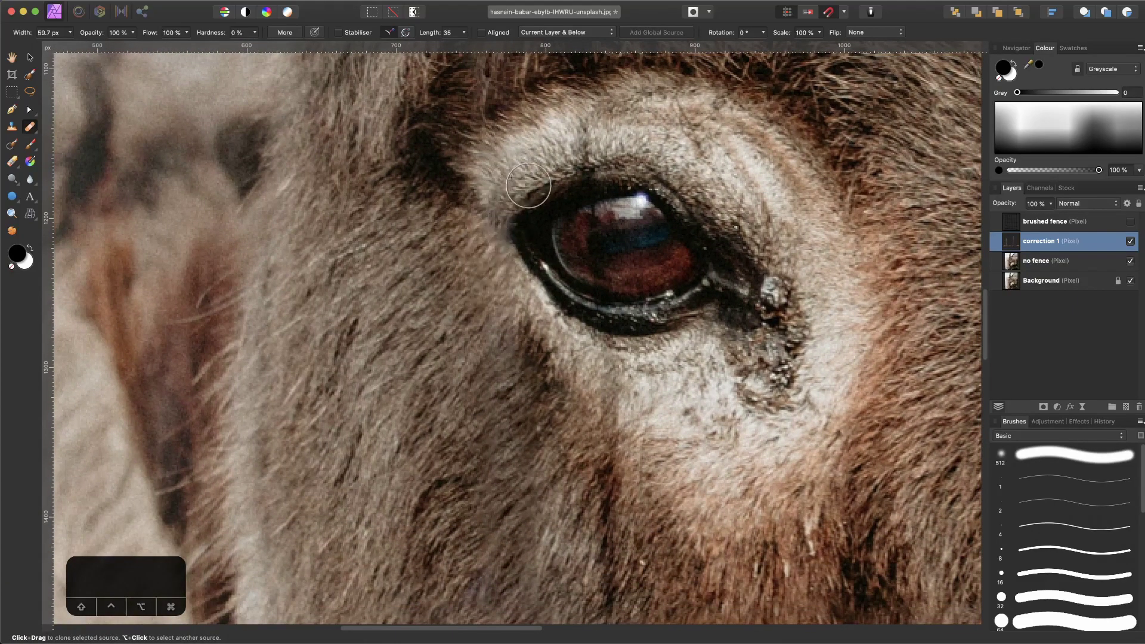
pyautogui.moveTo(510, 327); pyautogui.dragTo(512, 183)
pyautogui.press('super+minus')
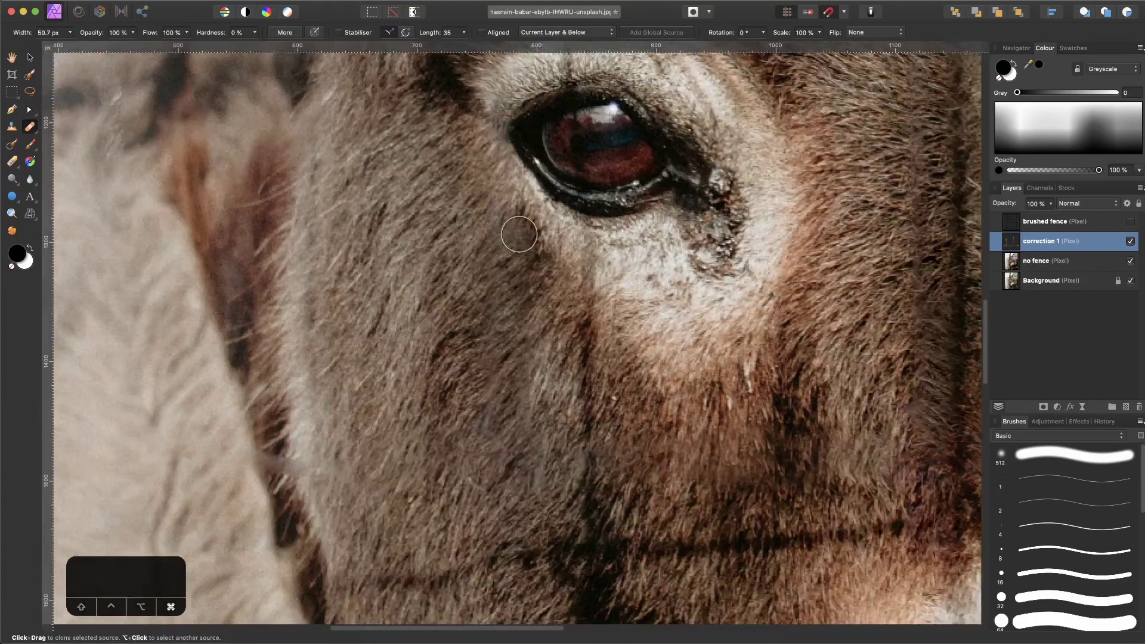
# Resample the grey-brown fur and heal the faint vertical trace running down from below the eye's outer corner.
pyautogui.scroll(-3, 519, 234)
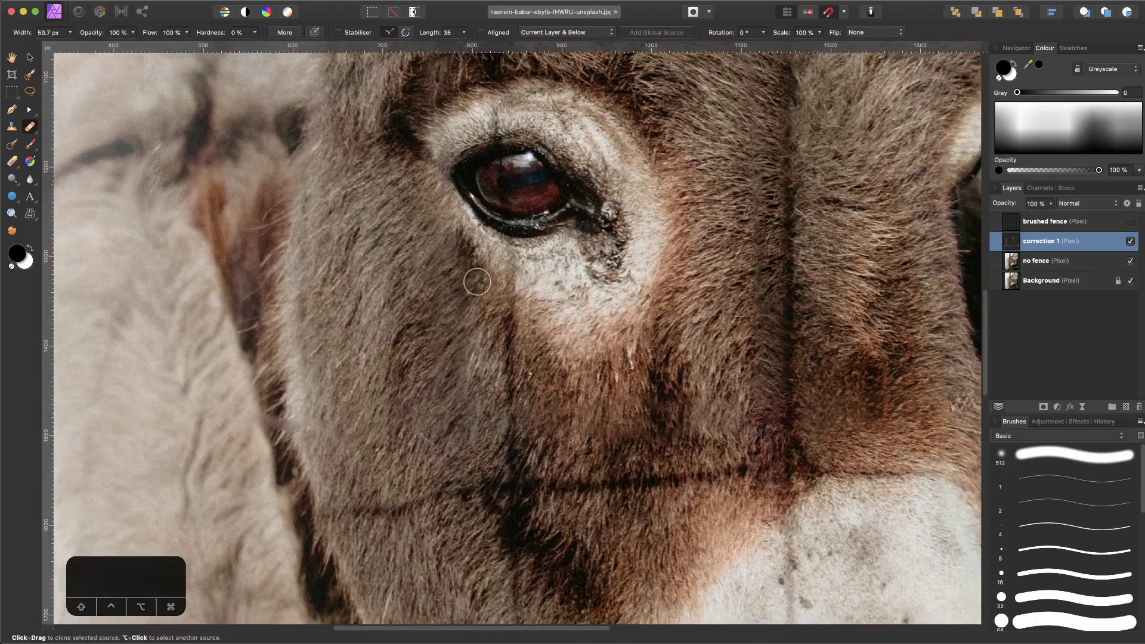
pyautogui.moveTo(456, 255)
pyautogui.mouseDown()
pyautogui.moveTo(450, 299)
pyautogui.moveTo(477, 352)
pyautogui.mouseUp()
pyautogui.moveTo(493, 294); pyautogui.dragTo(493, 253)
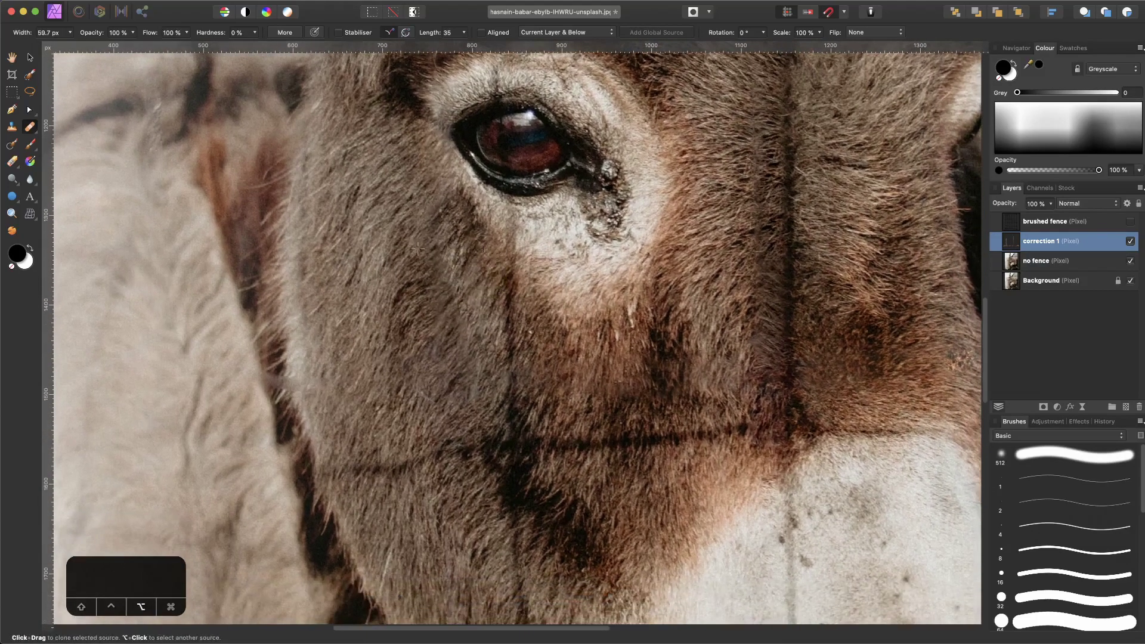
pyautogui.click(448, 230)
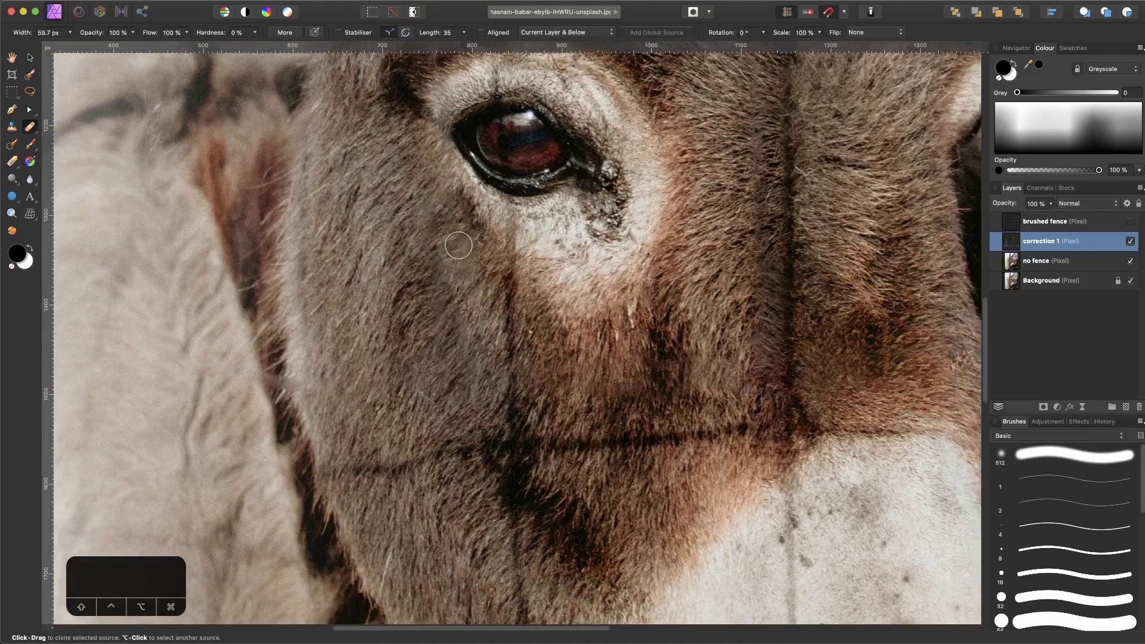
pyautogui.moveTo(453, 280)
pyautogui.mouseDown()
pyautogui.moveTo(437, 299)
pyautogui.moveTo(467, 286)
pyautogui.mouseUp()
pyautogui.scroll(5, 468, 286)
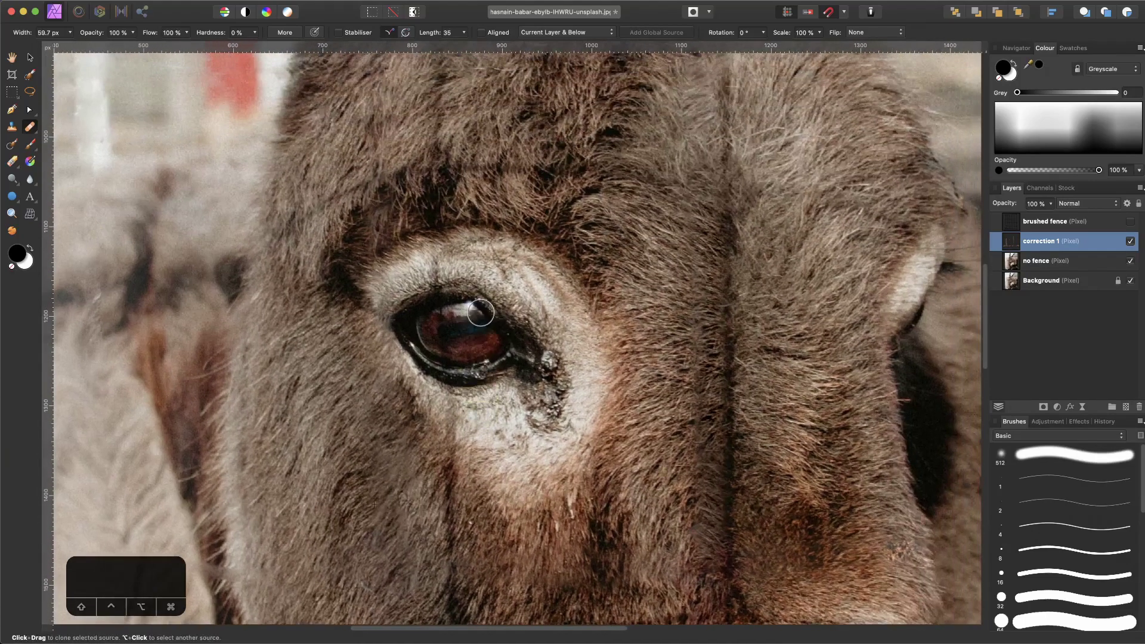
# Compare the photo with and without the healing by toggling the visibility of the correction 1 layer.
pyautogui.press('super+0')
pyautogui.click(1129, 241)
pyautogui.click(1130, 242)
pyautogui.click(1130, 241)
pyautogui.click(1130, 242)
pyautogui.scroll(5, 722, 355)
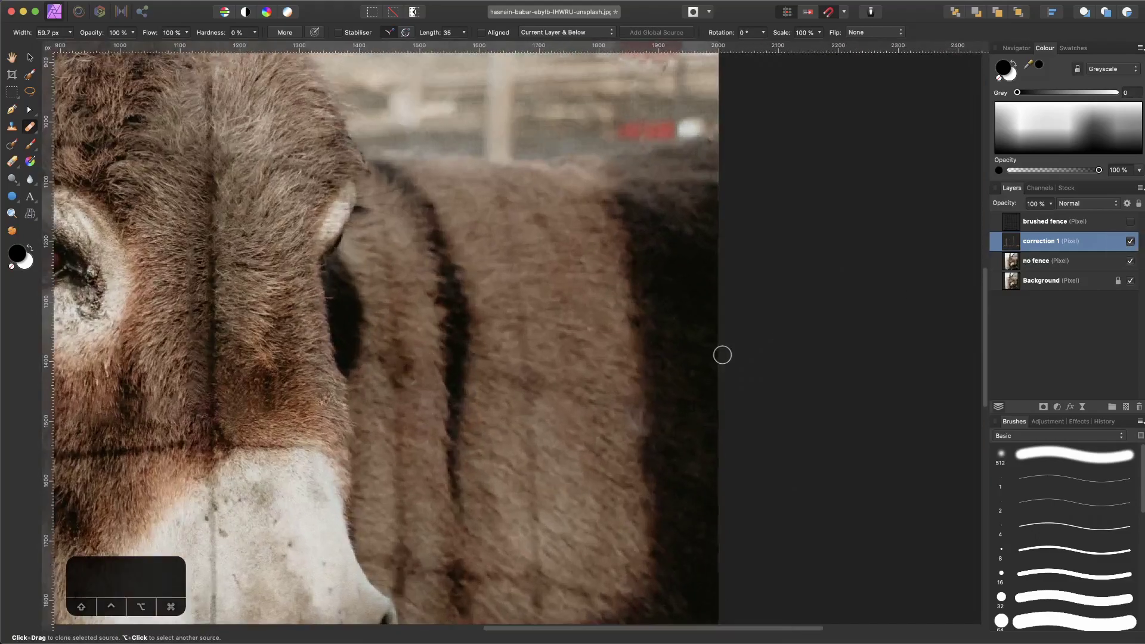
pyautogui.hscroll(-10, 507, 419)
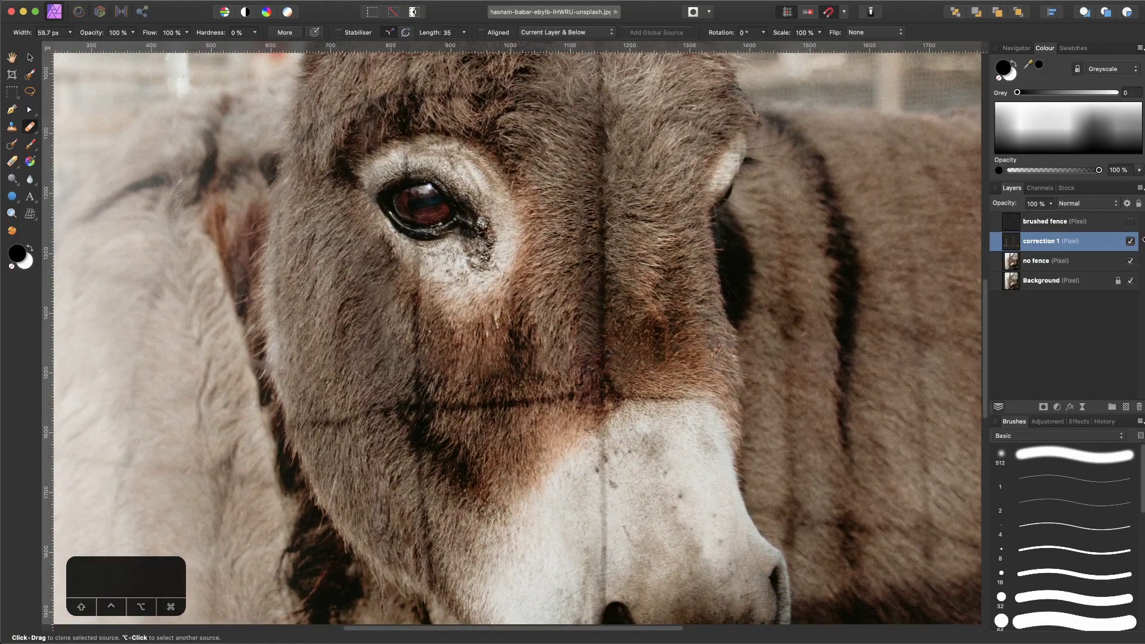
pyautogui.click(1129, 242)
pyautogui.click(1130, 241)
pyautogui.click(1129, 241)
# Sample nearby fur and heal the bluish vertical fence line crossing the dark base of the far ear and the fur below it.
pyautogui.scroll(15, 683, 359)
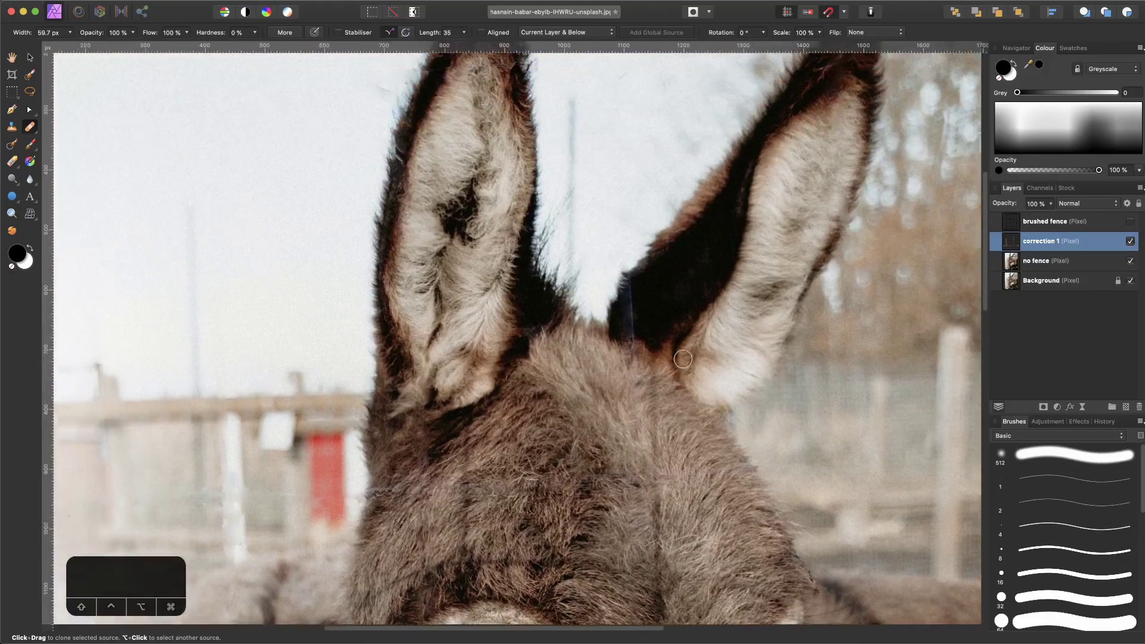
pyautogui.scroll(5, 656, 310)
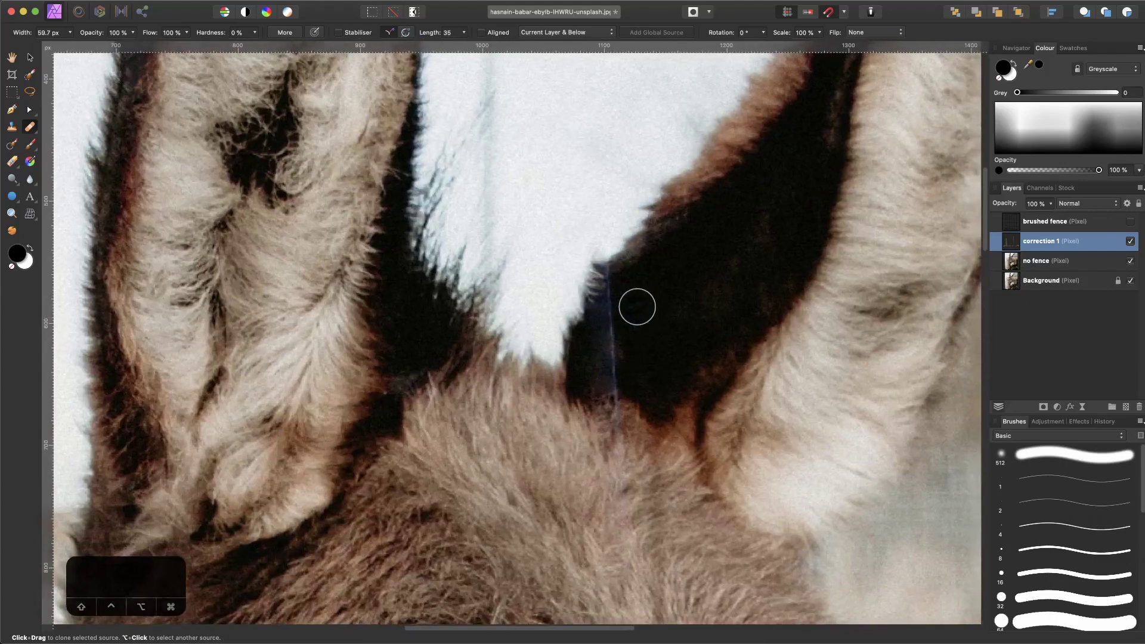
pyautogui.scroll(-3, 637, 307)
pyautogui.hscroll(3, 637, 307)
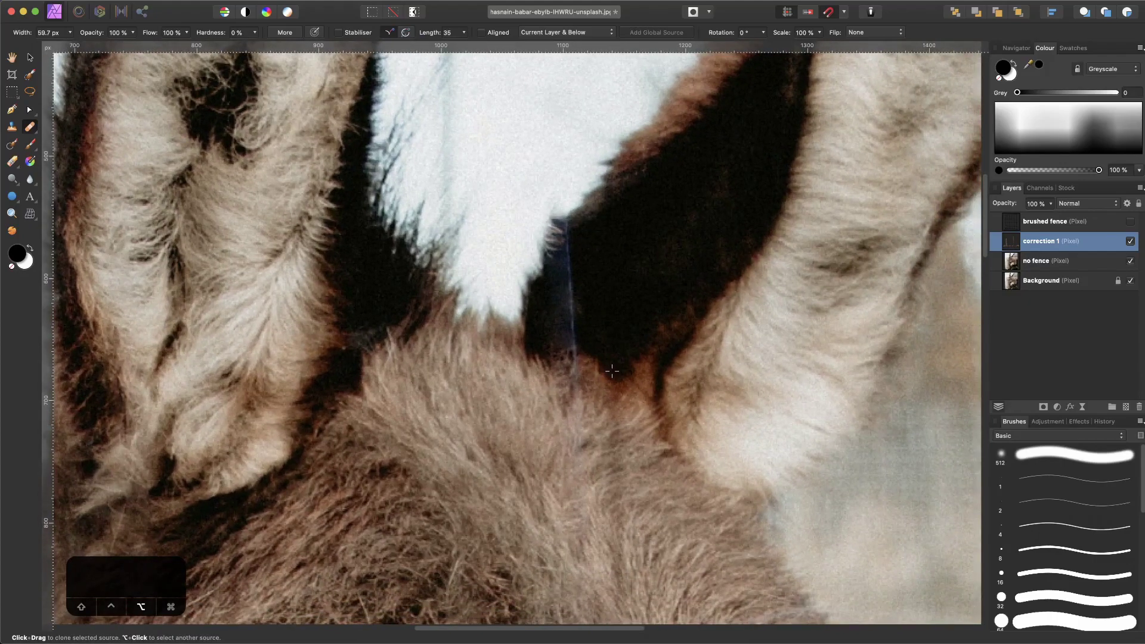
pyautogui.keyDown('alt'); pyautogui.click(614, 397); pyautogui.keyUp('alt')
pyautogui.moveTo(566, 379)
pyautogui.mouseDown()
pyautogui.moveTo(574, 241)
pyautogui.moveTo(599, 197)
pyautogui.moveTo(595, 216)
pyautogui.moveTo(573, 230)
pyautogui.mouseUp()
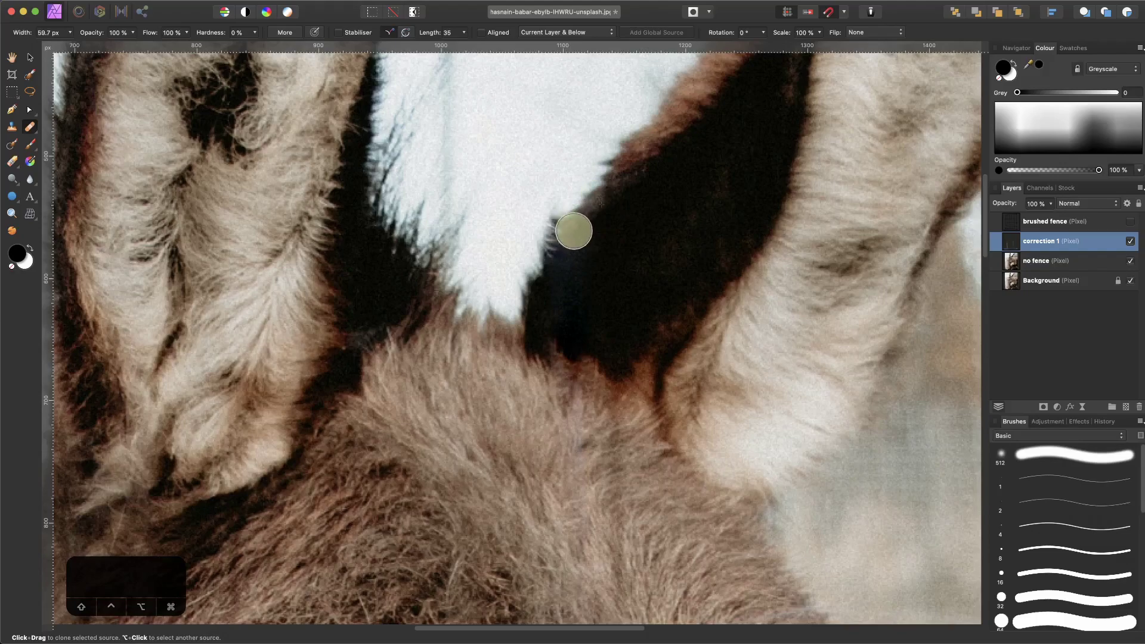
pyautogui.click(609, 320)
pyautogui.moveTo(654, 379); pyautogui.dragTo(570, 245)
# Heal the leftover fence trace in the pale sky beside the outer edge of the near ear.
pyautogui.moveTo(712, 141)
pyautogui.mouseDown()
pyautogui.moveTo(570, 289)
pyautogui.moveTo(473, 436)
pyautogui.mouseUp()
pyautogui.press('super+minus')
pyautogui.press('super+minus')
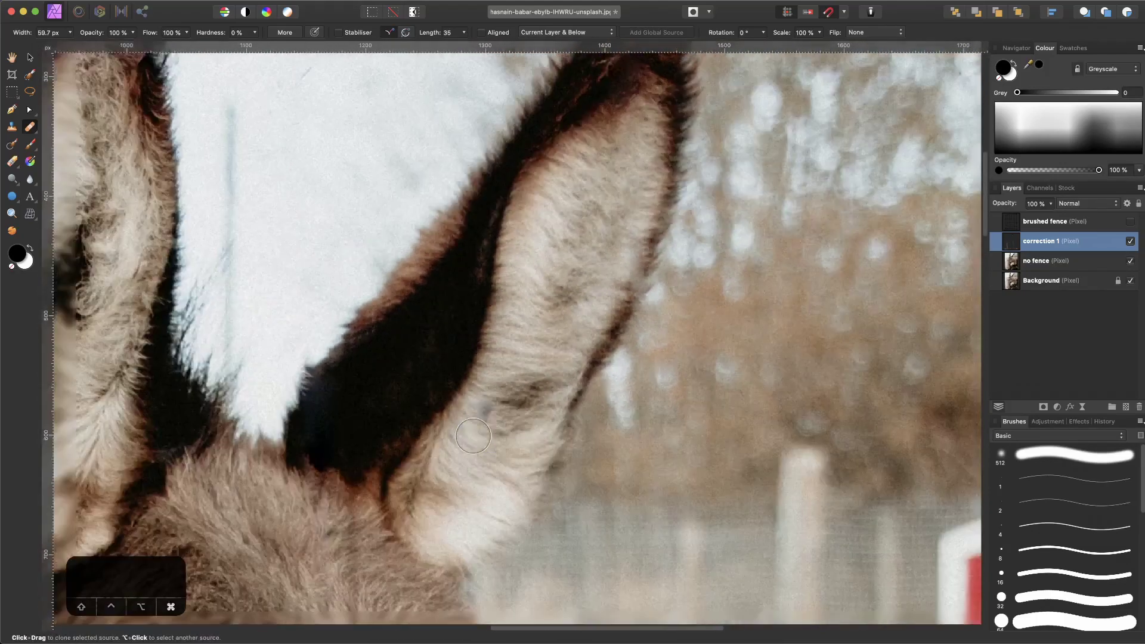
pyautogui.moveTo(279, 293); pyautogui.dragTo(403, 325)
pyautogui.hscroll(-6, 403, 325)
pyautogui.scroll(2, 403, 325)
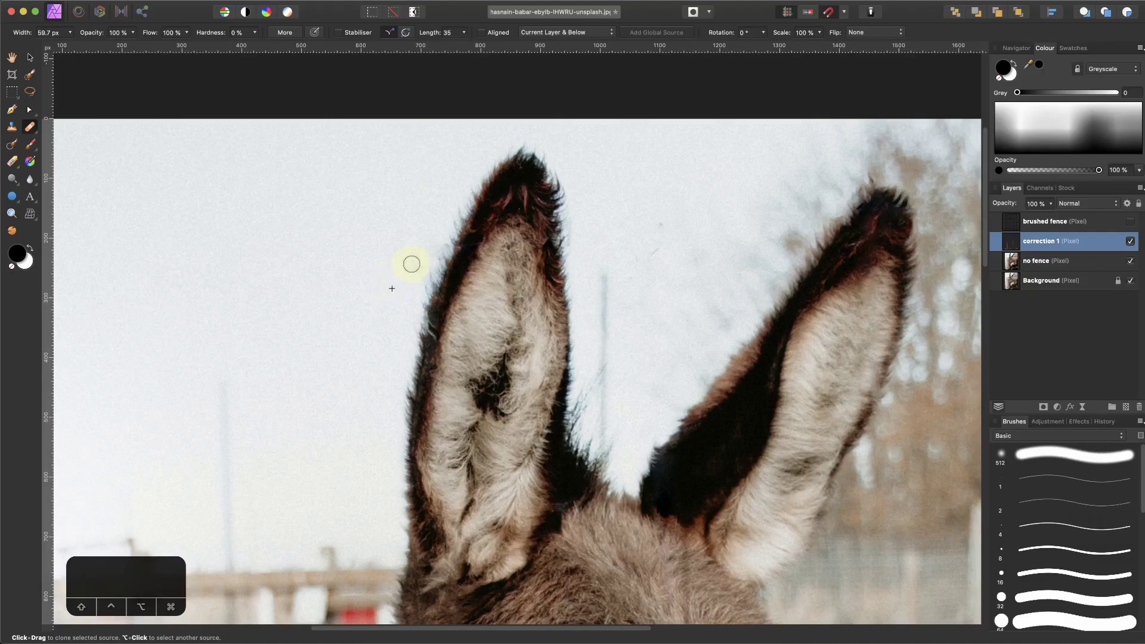
pyautogui.click(420, 265)
pyautogui.moveTo(325, 368); pyautogui.dragTo(435, 233)
# Sample nearby fur and heal the leftover fence traces on the muzzle below the nostril and around the corner of the mouth.
pyautogui.scroll(-3, 384, 358)
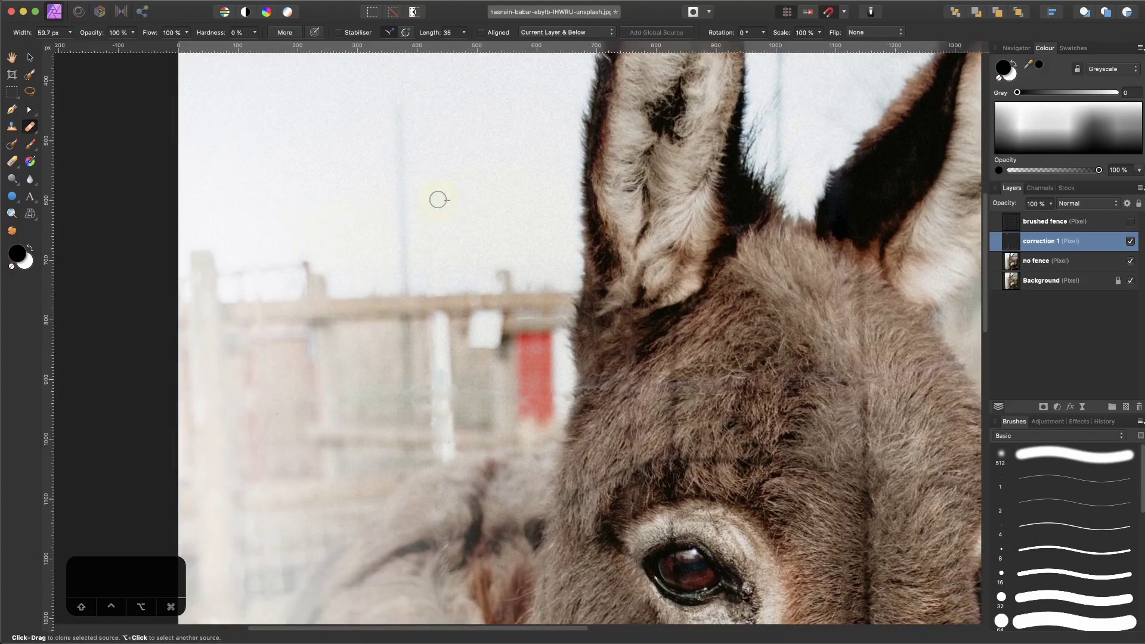
pyautogui.scroll(-10, 456, 266)
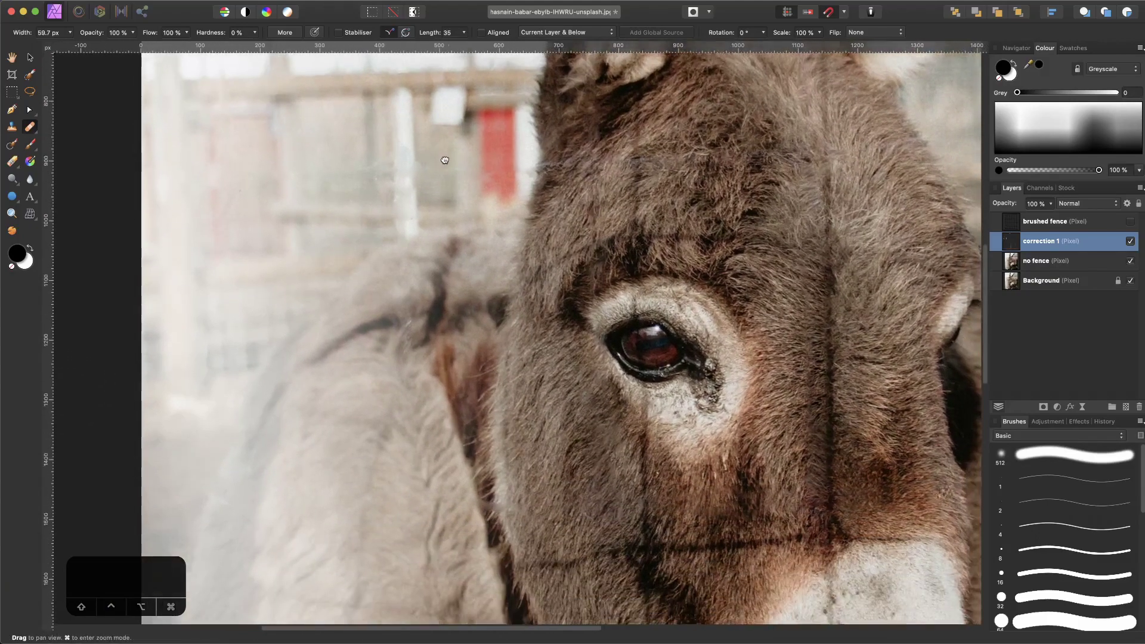
pyautogui.scroll(-8, 439, 370)
pyautogui.scroll(-15, 427, 334)
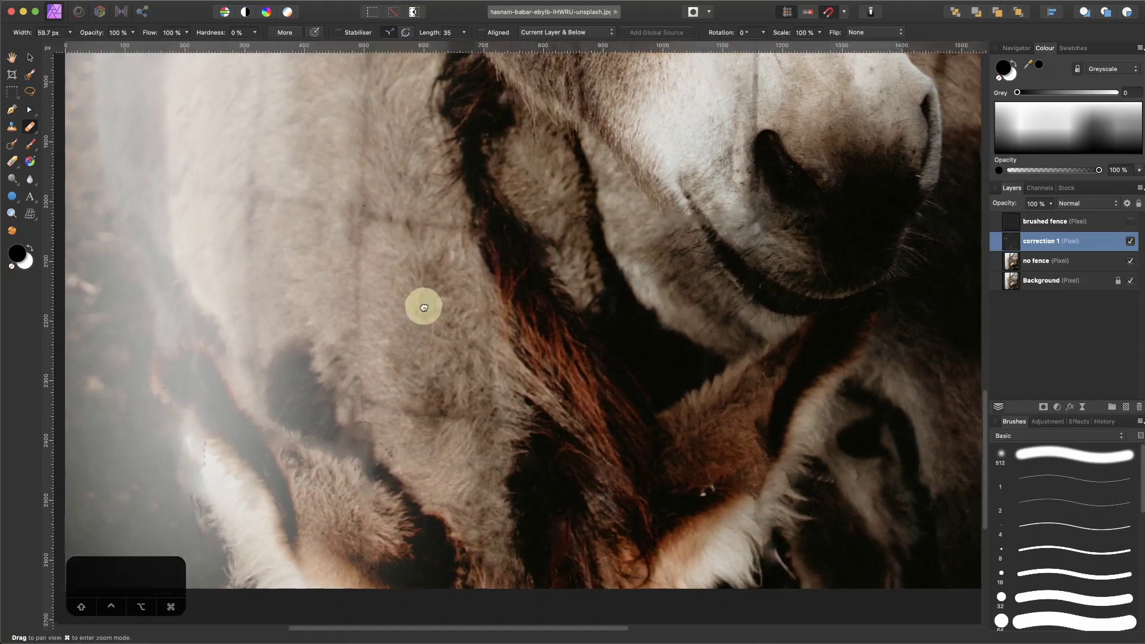
pyautogui.moveTo(424, 307); pyautogui.dragTo(306, 340)
pyautogui.moveTo(381, 303); pyautogui.dragTo(302, 342)
pyautogui.press('super+plus')
pyautogui.press('super+plus')
pyautogui.moveTo(368, 312); pyautogui.dragTo(396, 310)
pyautogui.moveTo(325, 237); pyautogui.dragTo(446, 216)
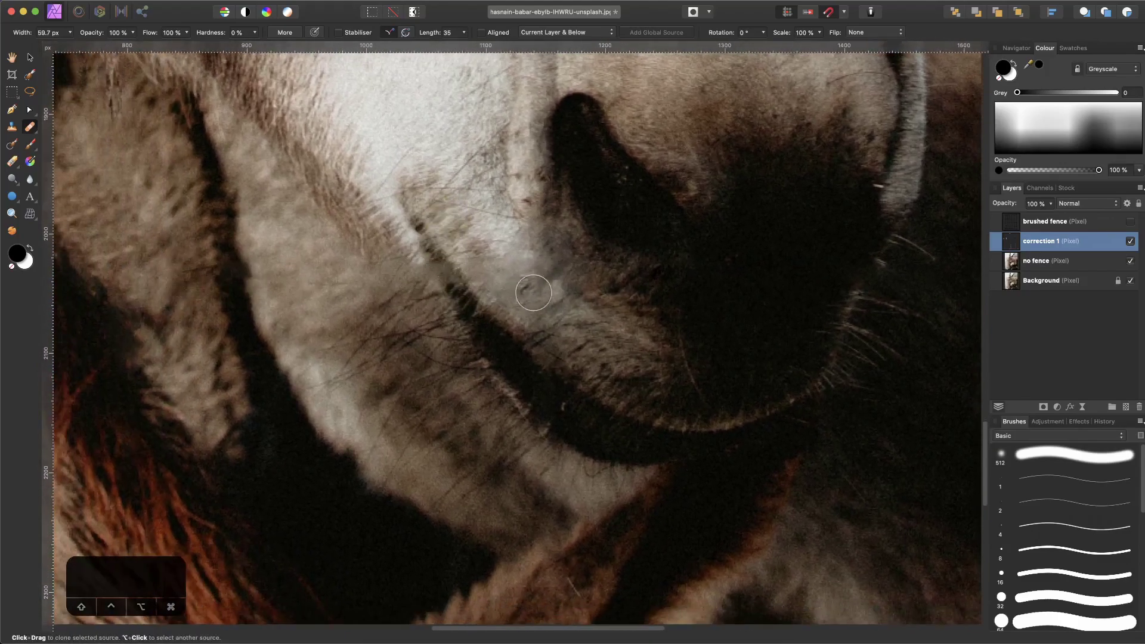
pyautogui.scroll(2, 495, 228)
pyautogui.hscroll(-1, 495, 228)
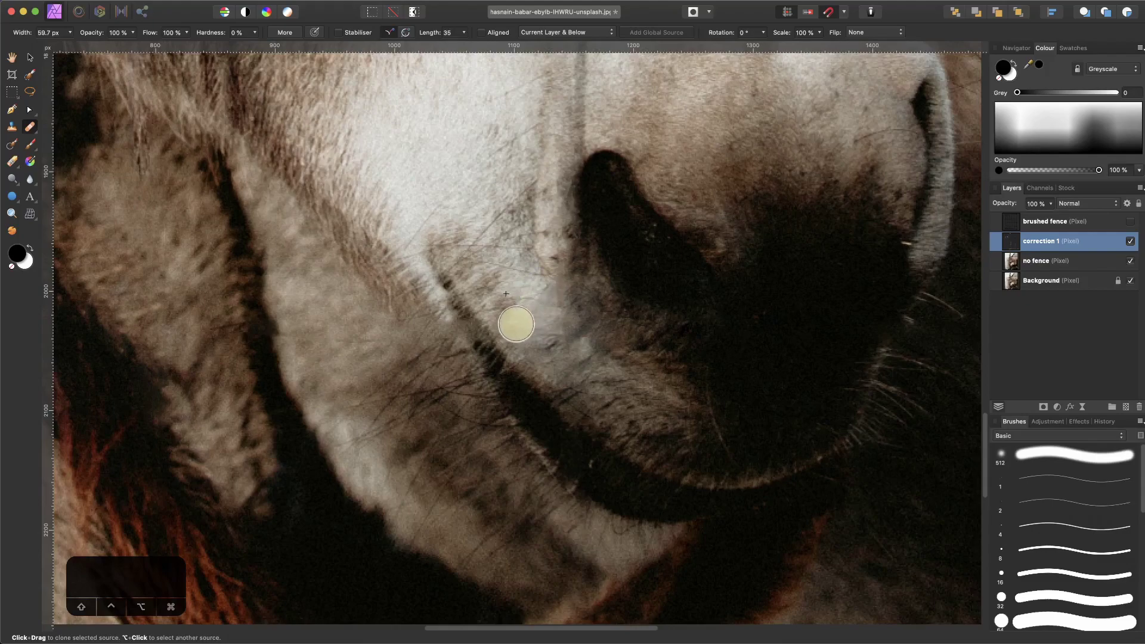
pyautogui.hscroll(-2, 417, 292)
pyautogui.scroll(1, 417, 292)
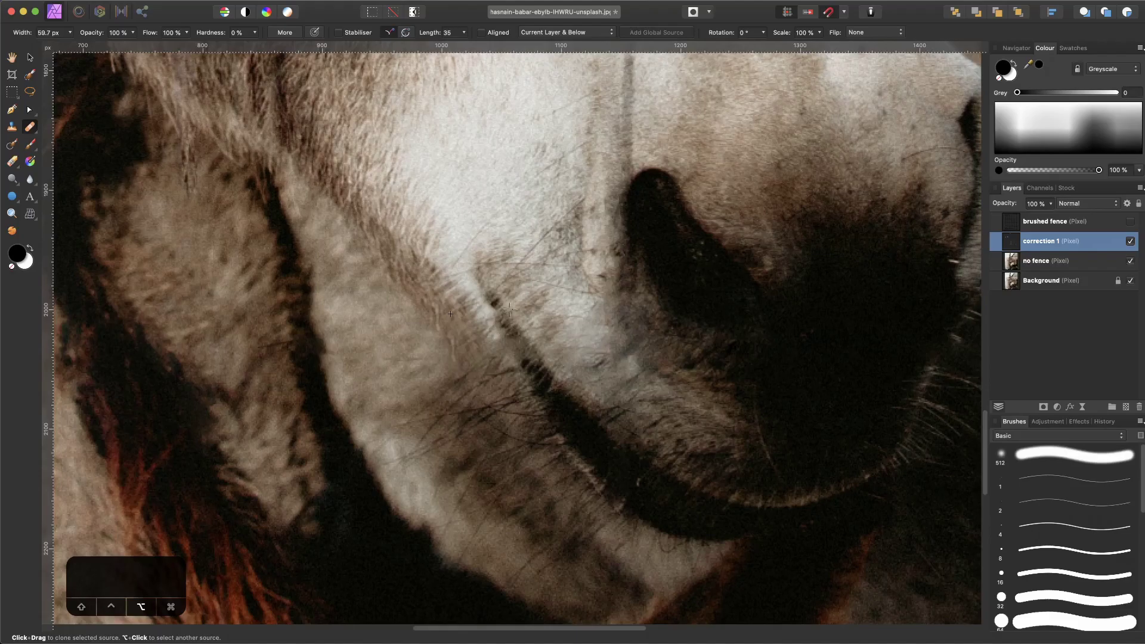
pyautogui.moveTo(533, 363)
pyautogui.mouseDown()
pyautogui.moveTo(515, 338)
pyautogui.moveTo(490, 354)
pyautogui.moveTo(500, 355)
pyautogui.moveTo(477, 314)
pyautogui.moveTo(505, 396)
pyautogui.moveTo(484, 272)
pyautogui.moveTo(498, 257)
pyautogui.moveTo(483, 258)
pyautogui.moveTo(483, 302)
pyautogui.mouseUp()
# With the Healing Brush at 33.5 px, sample the blurred barn wall and heal the dark vertical fence trace beside the white post.
pyautogui.press('super+minus')
pyautogui.press('super+minus')
pyautogui.scroll(5, 397, 261)
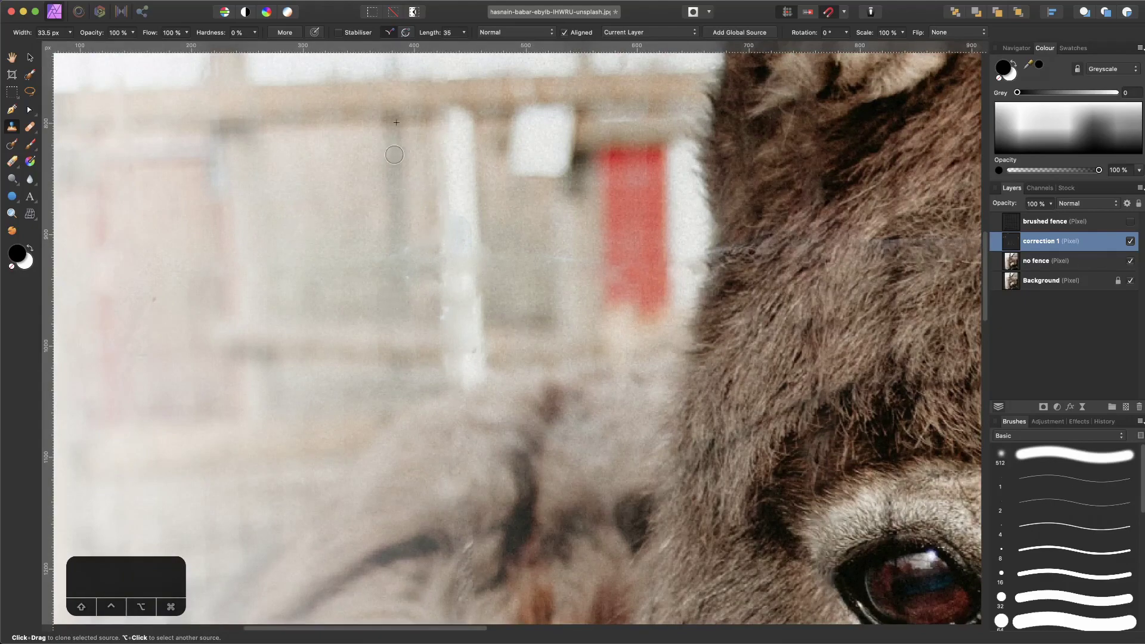
pyautogui.click(30, 126)
pyautogui.scroll(2, 465, 198)
pyautogui.hscroll(-2, 465, 199)
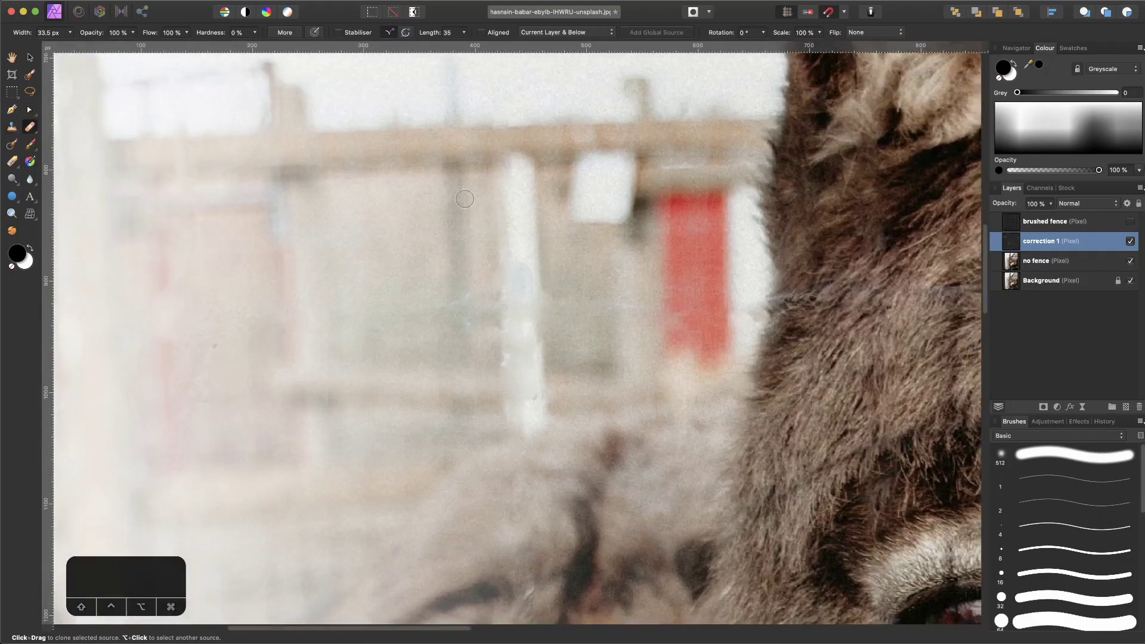
pyautogui.keyDown('alt'); pyautogui.click(419, 170); pyautogui.keyUp('alt')
pyautogui.moveTo(451, 165); pyautogui.dragTo(461, 244)
# Enlarge the healing brush to 67.3 px and heal the horizontal trace across the background around the red door.
pyautogui.press(']')
pyautogui.press(']')
pyautogui.press(']')
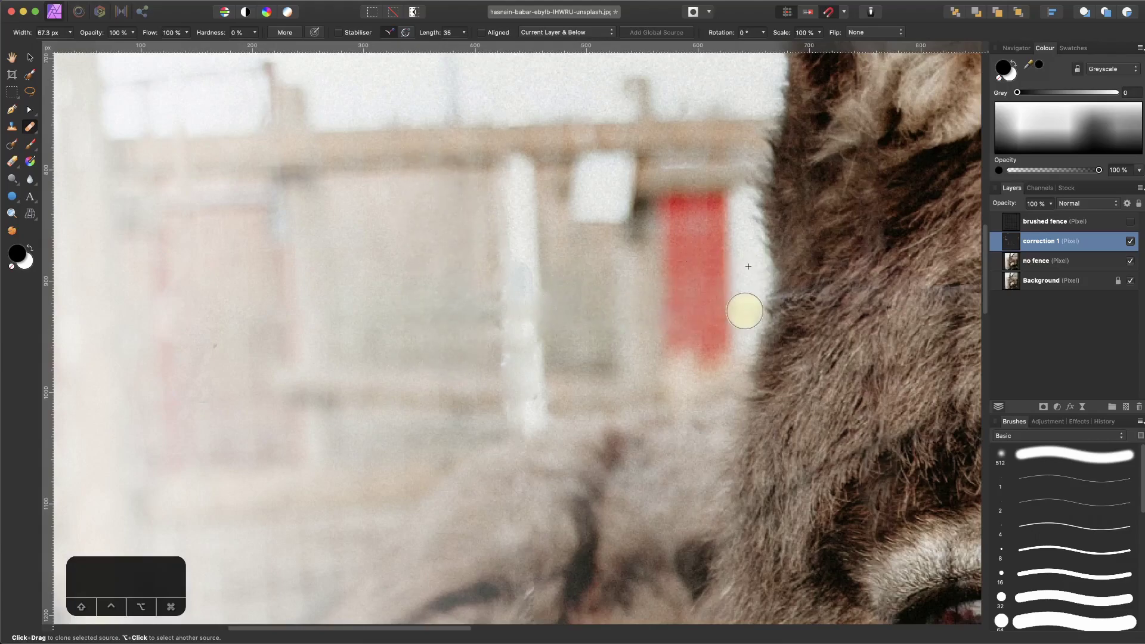
pyautogui.scroll(3, 524, 340)
pyautogui.hscroll(-2, 524, 340)
# View the whole photo and compare it with the correction 1 layer hidden and shown.
pyautogui.press('super+0')
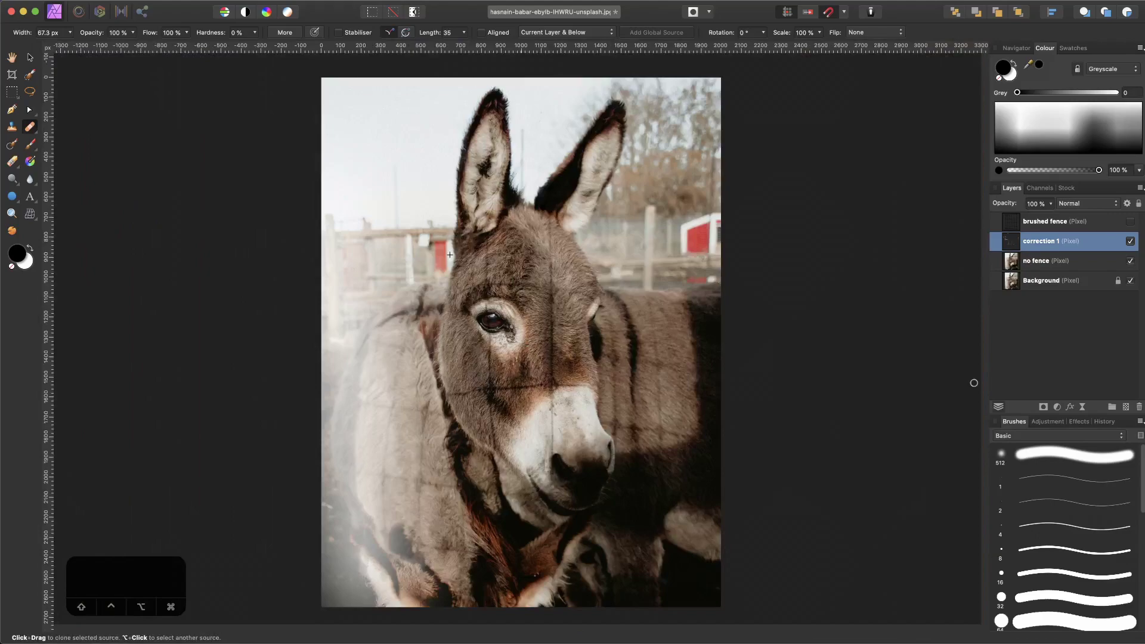
pyautogui.click(1131, 242)
pyautogui.click(1131, 242)
pyautogui.click(1130, 241)
pyautogui.click(1131, 242)
pyautogui.click(1131, 242)
pyautogui.click(1131, 241)
# Add a new pixel layer above correction 1 and name it "correction 2".
pyautogui.click(1126, 408)
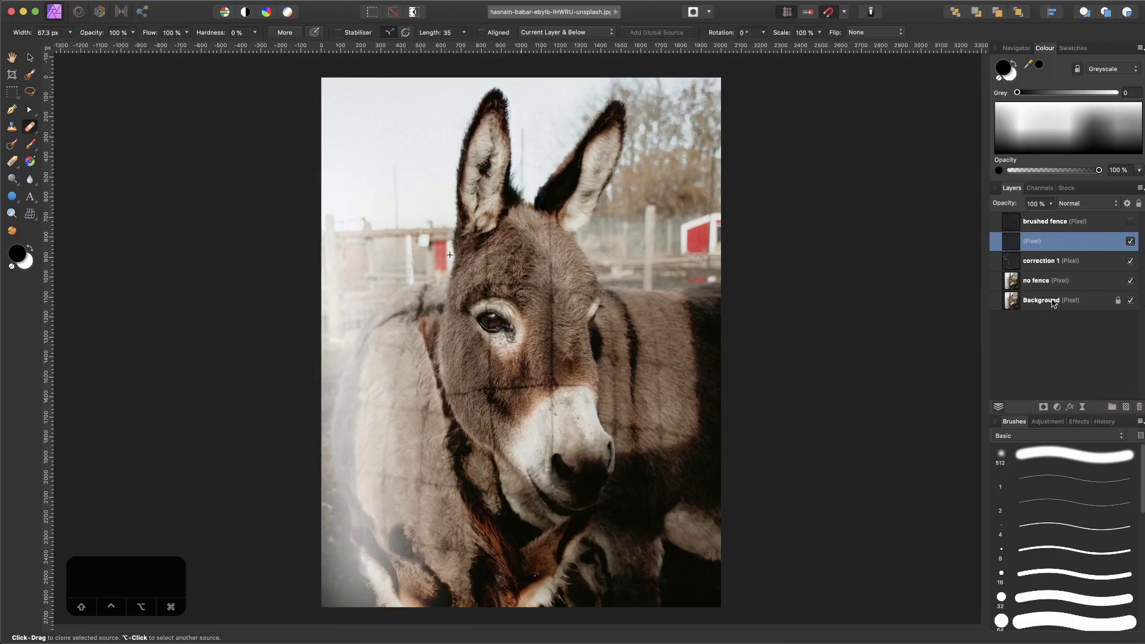
pyautogui.doubleClick(1033, 241)
# With the Patch Tool sourcing Current Layer & Below, patch the vertical fence trace down the centre of the forehead using neighbouring fur.
pyautogui.scroll(10, 558, 231)
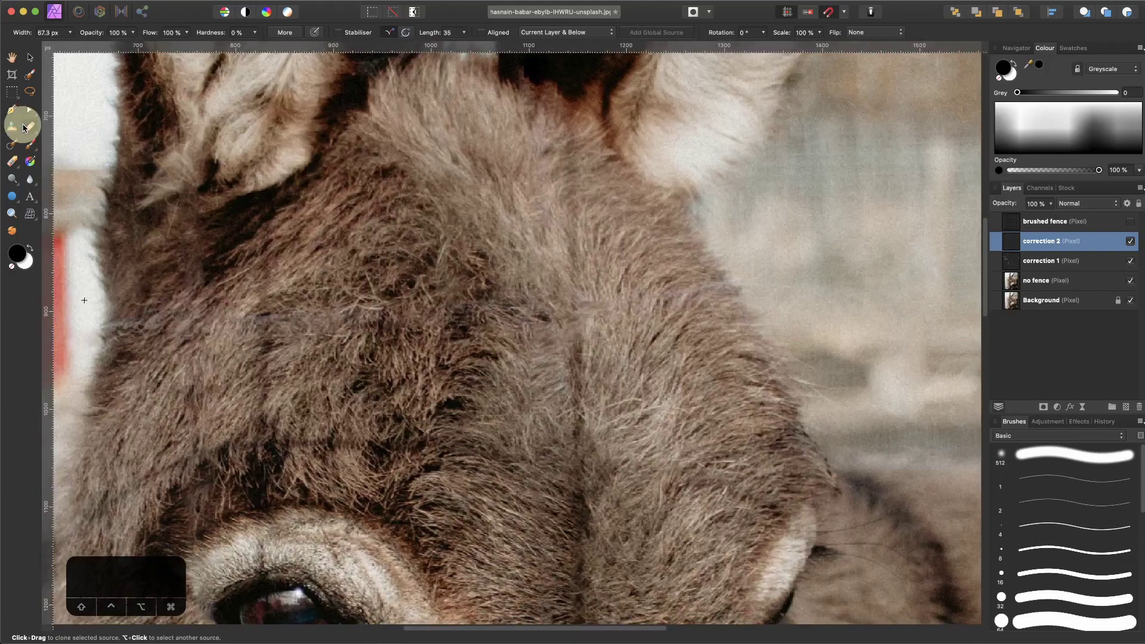
pyautogui.moveTo(24, 127); pyautogui.dragTo(87, 142)
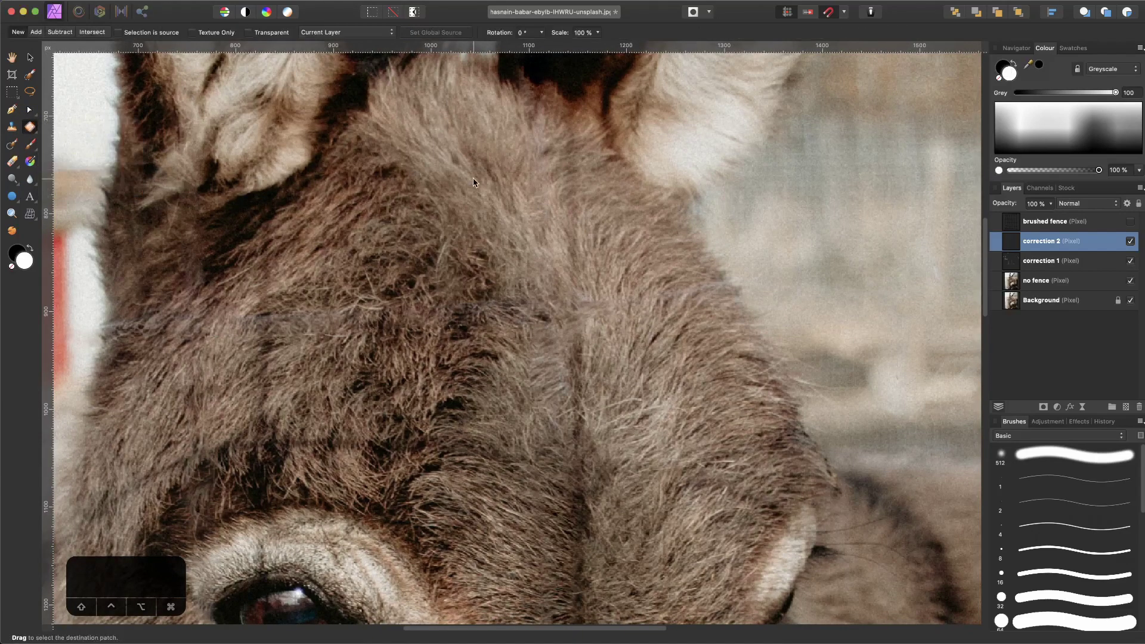
pyautogui.moveTo(546, 279); pyautogui.dragTo(543, 302)
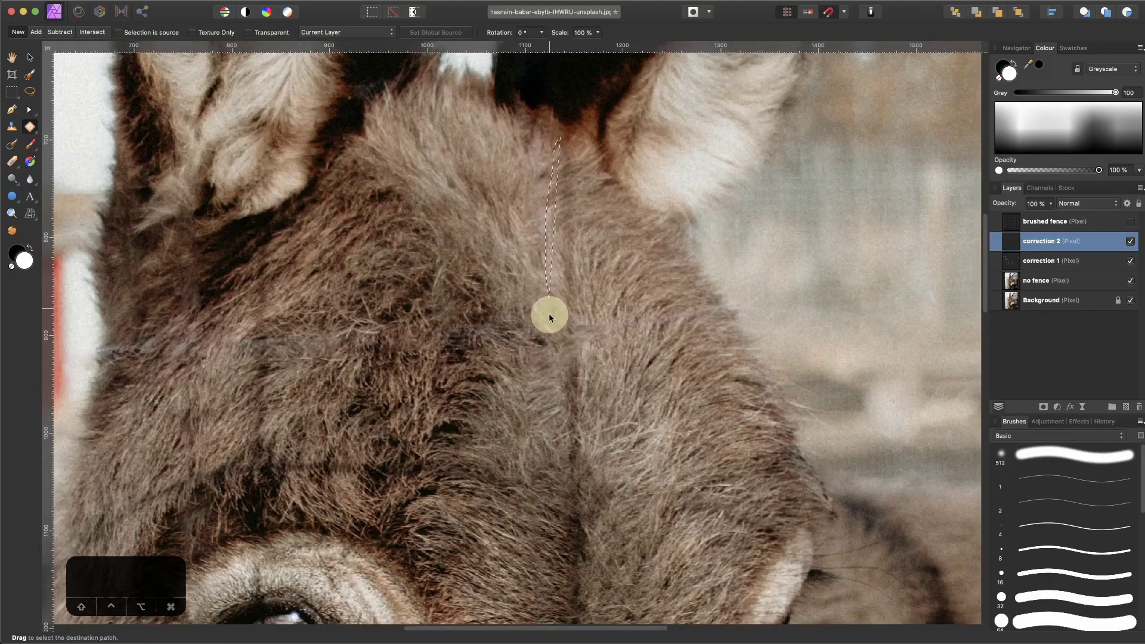
pyautogui.moveTo(585, 466)
pyautogui.mouseDown()
pyautogui.moveTo(599, 349)
pyautogui.moveTo(571, 133)
pyautogui.mouseUp()
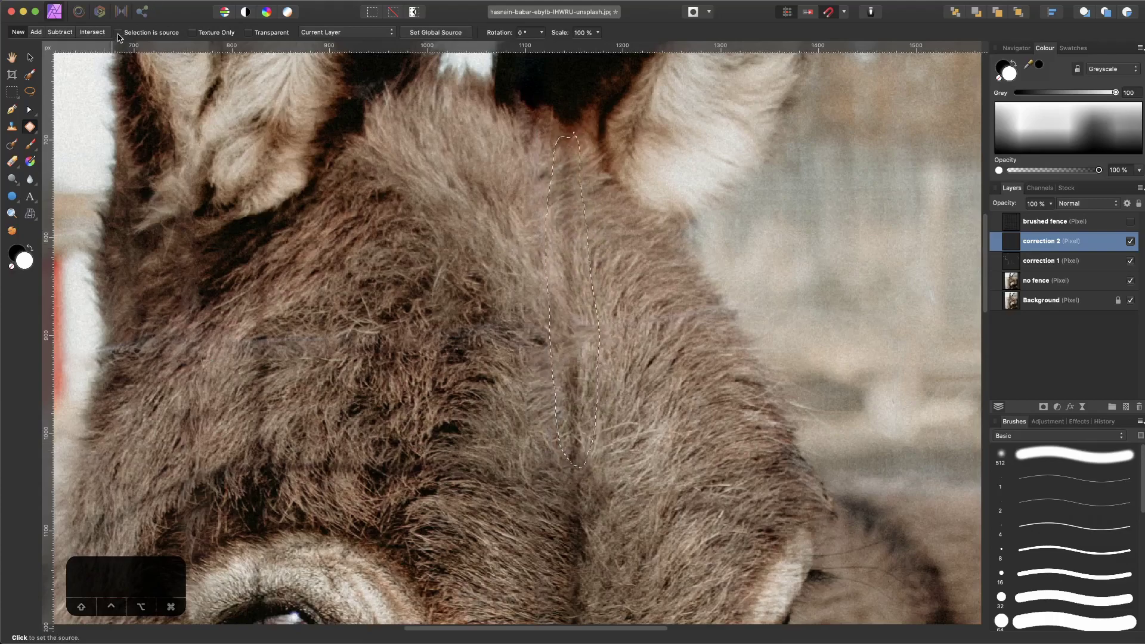
pyautogui.click(348, 35)
pyautogui.click(350, 42)
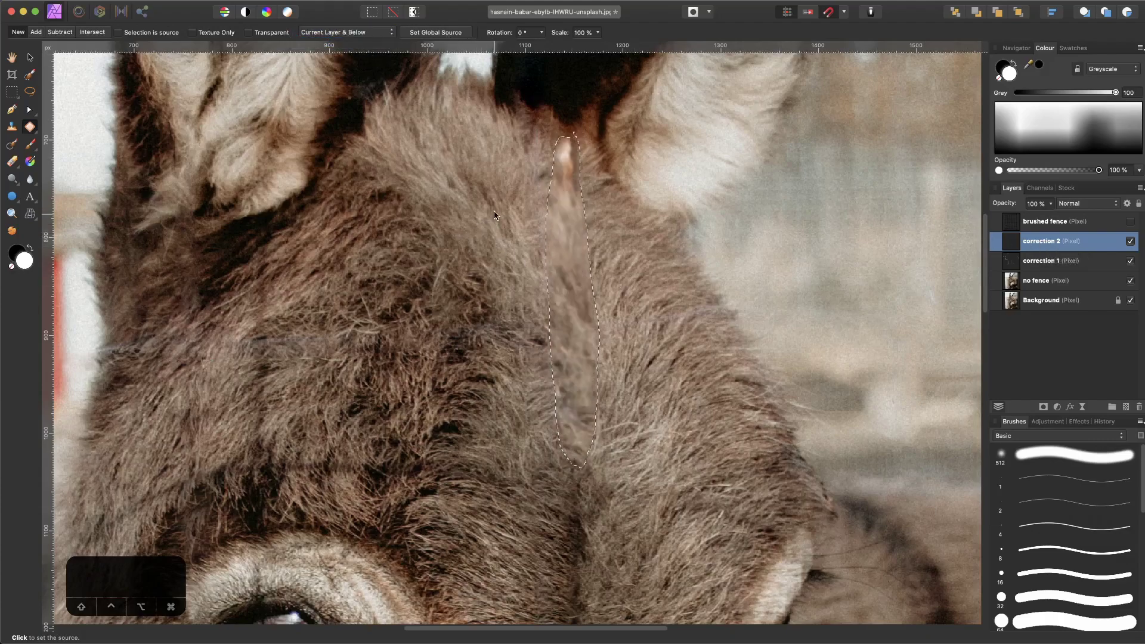
pyautogui.moveTo(483, 230); pyautogui.dragTo(508, 264)
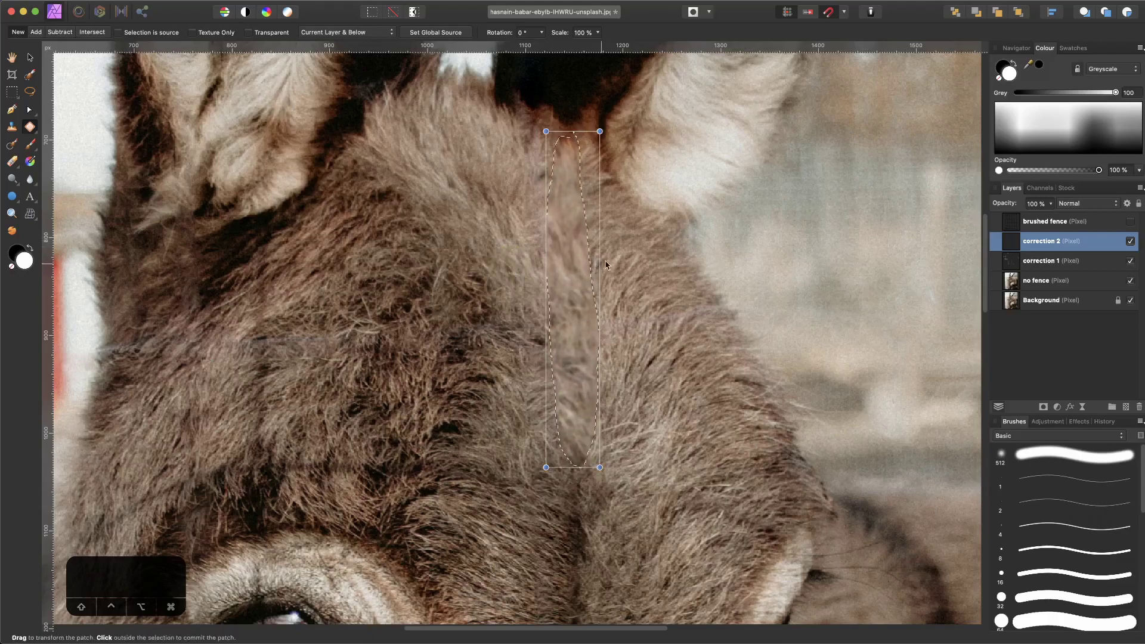
pyautogui.click(756, 278)
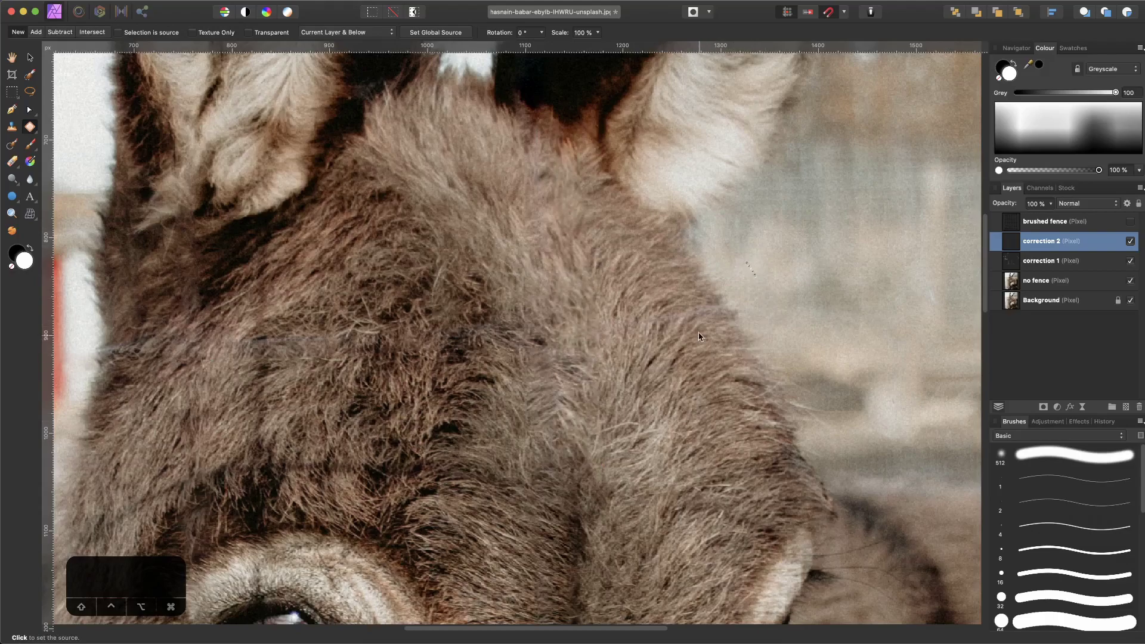
# Outline the vertical fence trace above the donkey's eye and patch it with fur from just beside it.
pyautogui.hscroll(-5, 589, 352)
pyautogui.scroll(-3, 588, 353)
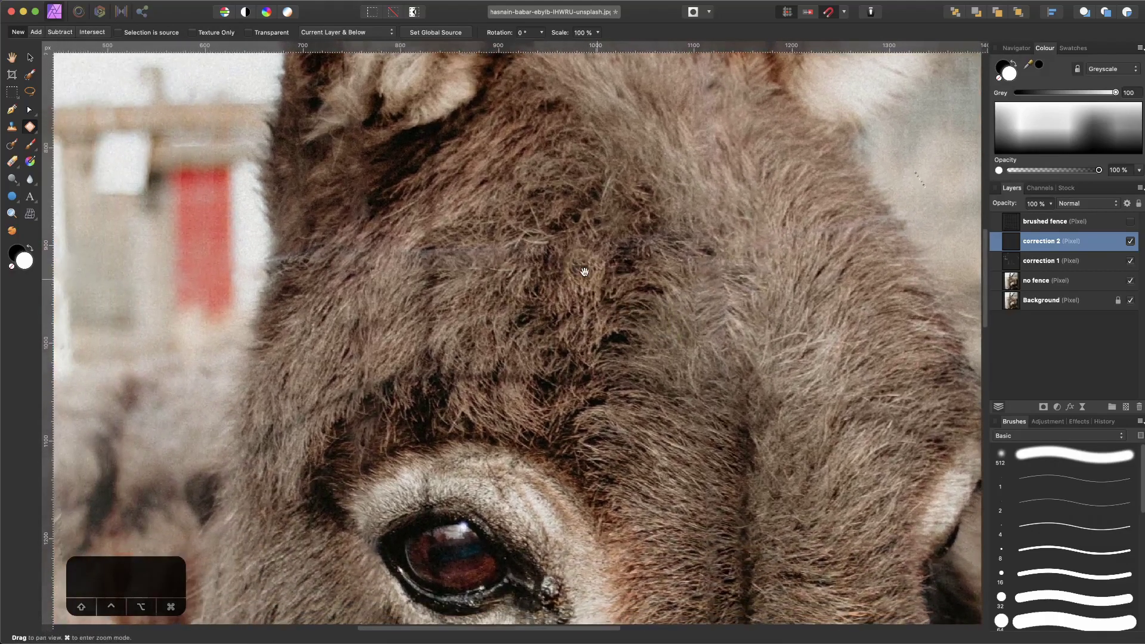
pyautogui.moveTo(420, 146); pyautogui.dragTo(411, 345)
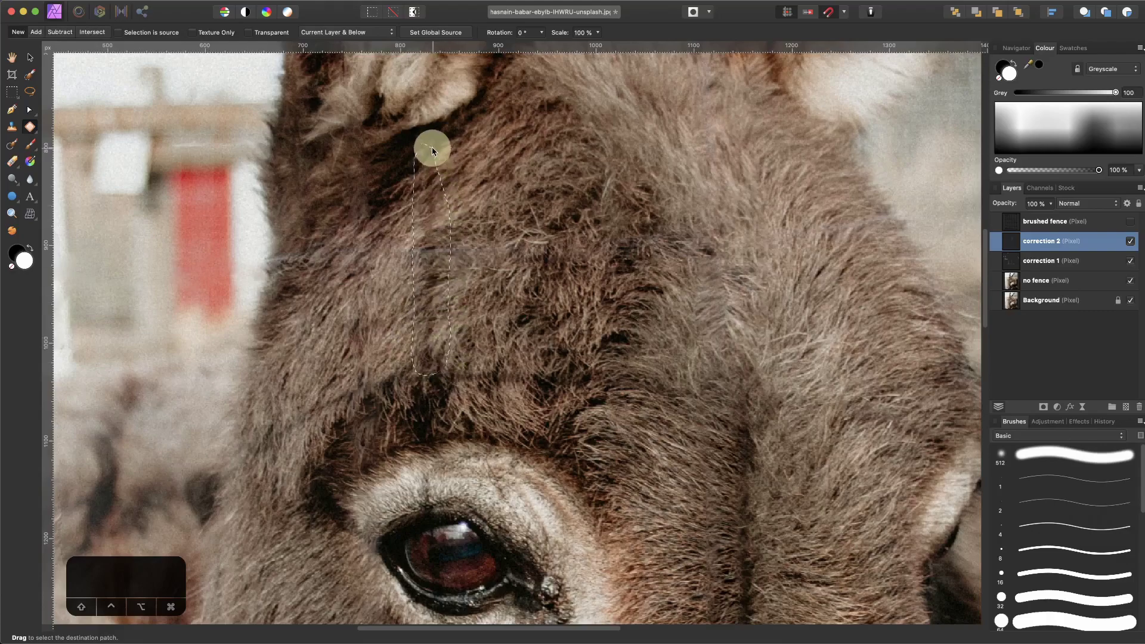
pyautogui.moveTo(431, 146); pyautogui.dragTo(431, 146)
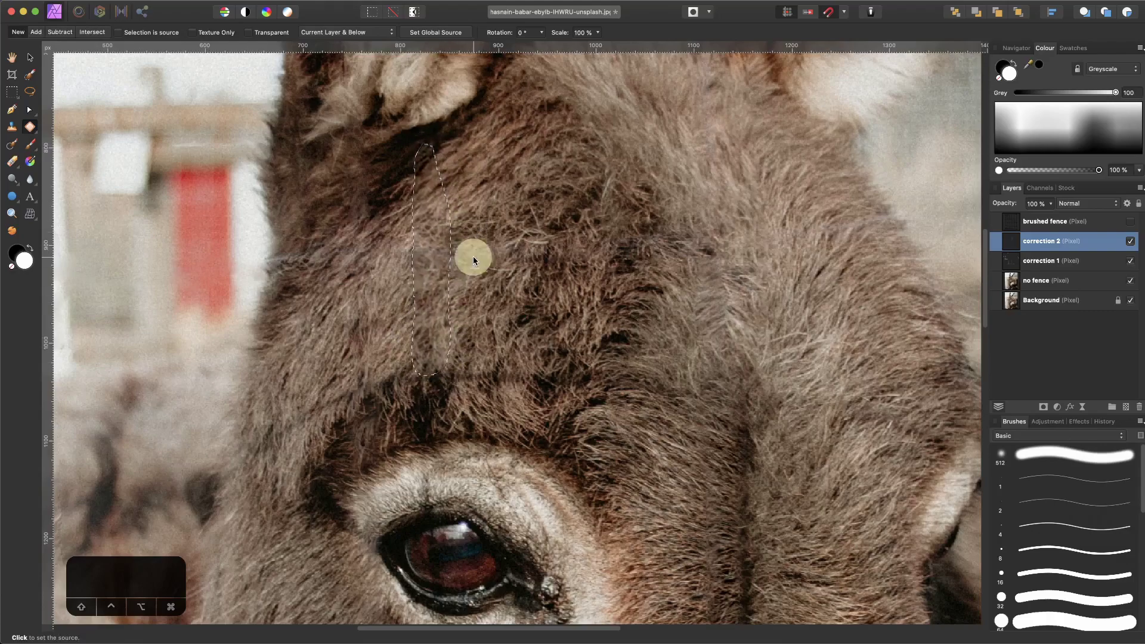
pyautogui.click(473, 257)
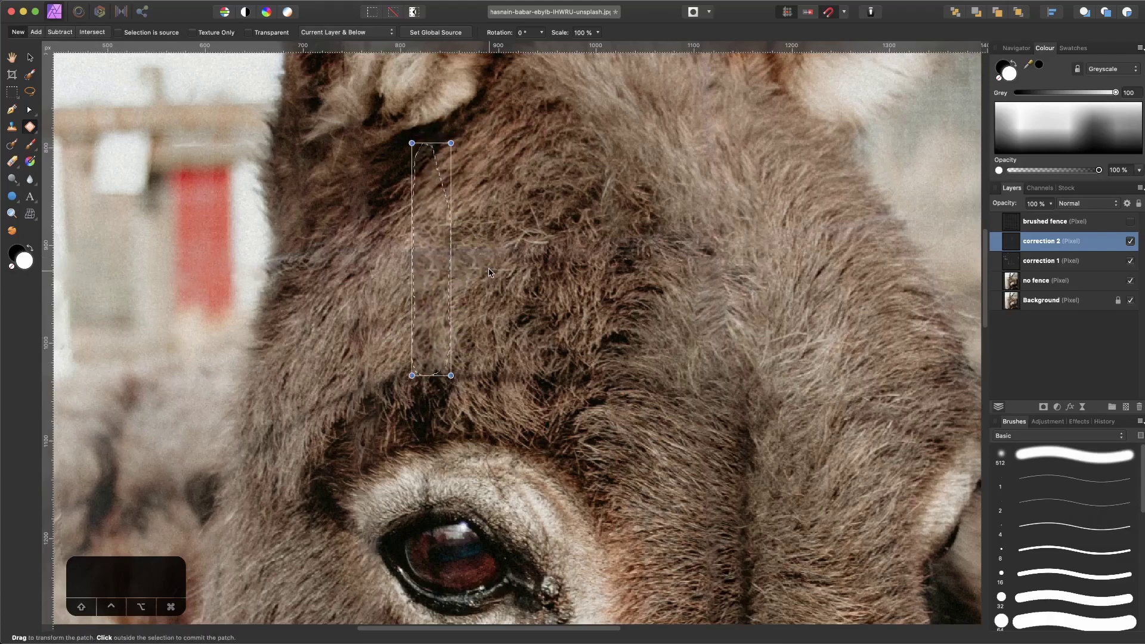
pyautogui.click(280, 251)
# Patch the horizontal fence trace across the forehead and a small spot on the upper forehead with nearby fur.
pyautogui.moveTo(267, 261)
pyautogui.mouseDown()
pyautogui.moveTo(276, 273)
pyautogui.moveTo(601, 265)
pyautogui.moveTo(744, 249)
pyautogui.moveTo(737, 221)
pyautogui.mouseUp()
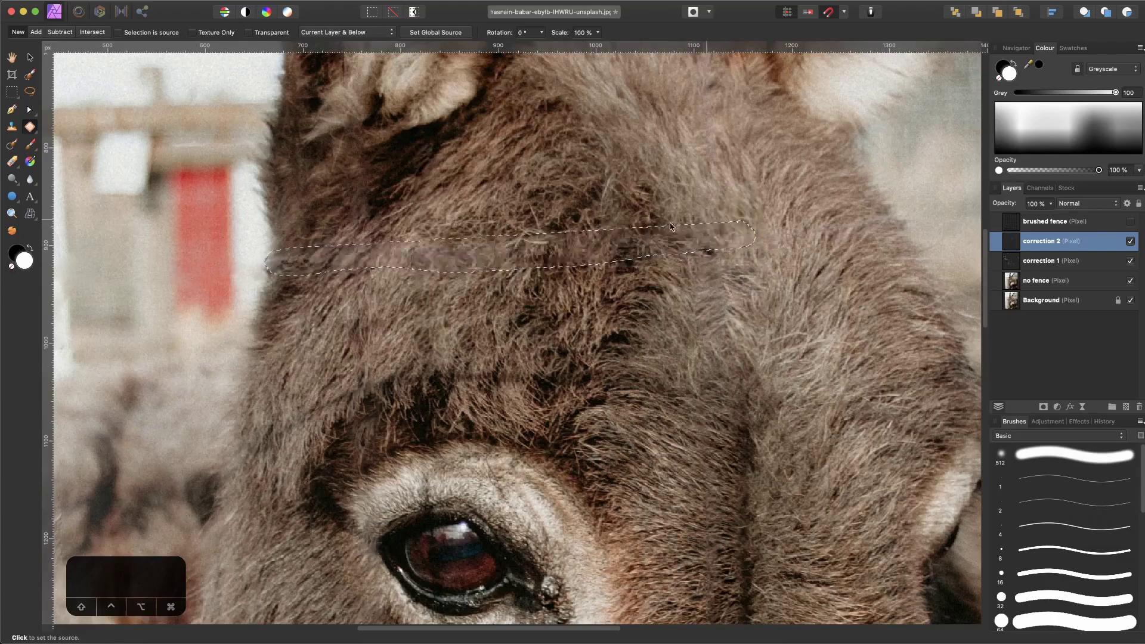
pyautogui.click(593, 185)
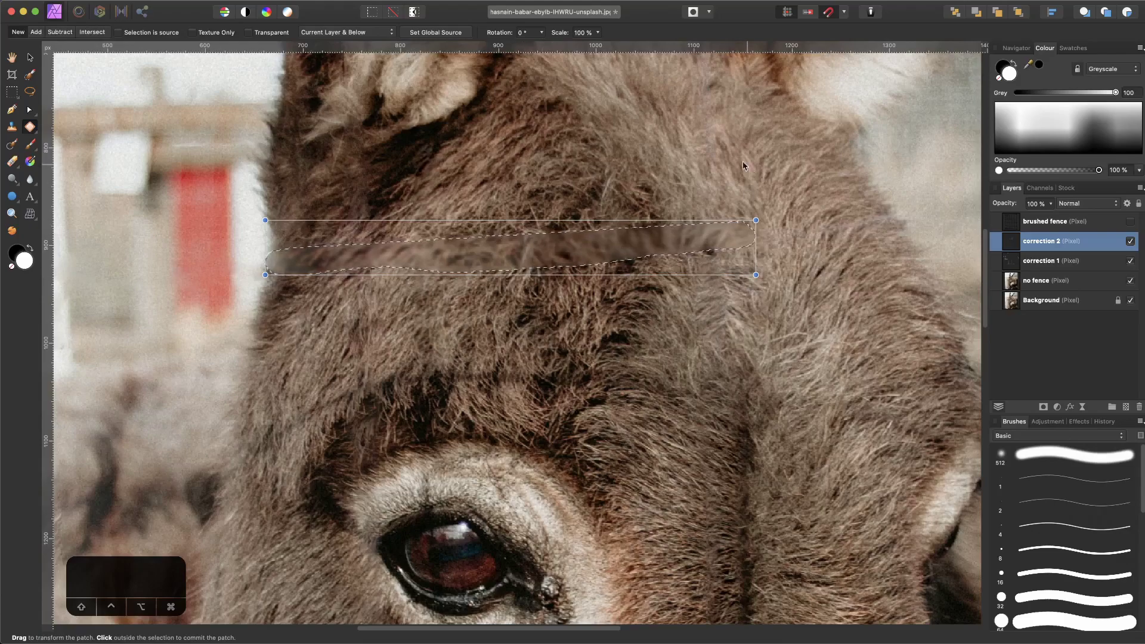
pyautogui.click(733, 132)
pyautogui.moveTo(731, 126); pyautogui.dragTo(736, 171)
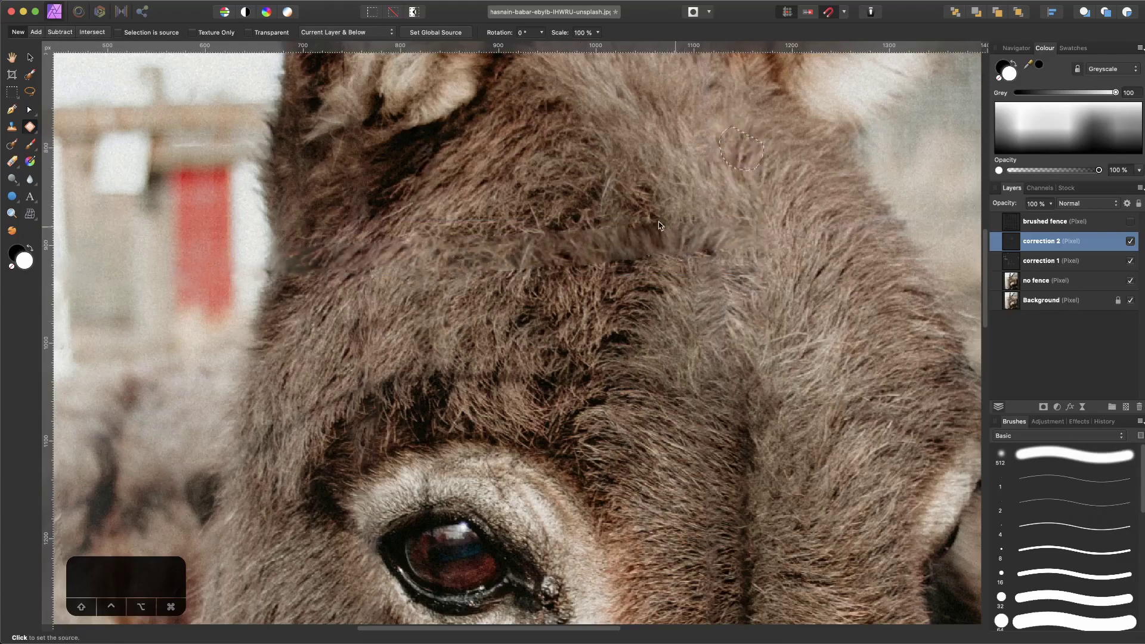
pyautogui.click(547, 227)
# Try to patch the smudged area in the middle of the forehead with fur from above it.
pyautogui.press('space')
pyautogui.moveTo(750, 258); pyautogui.dragTo(560, 271)
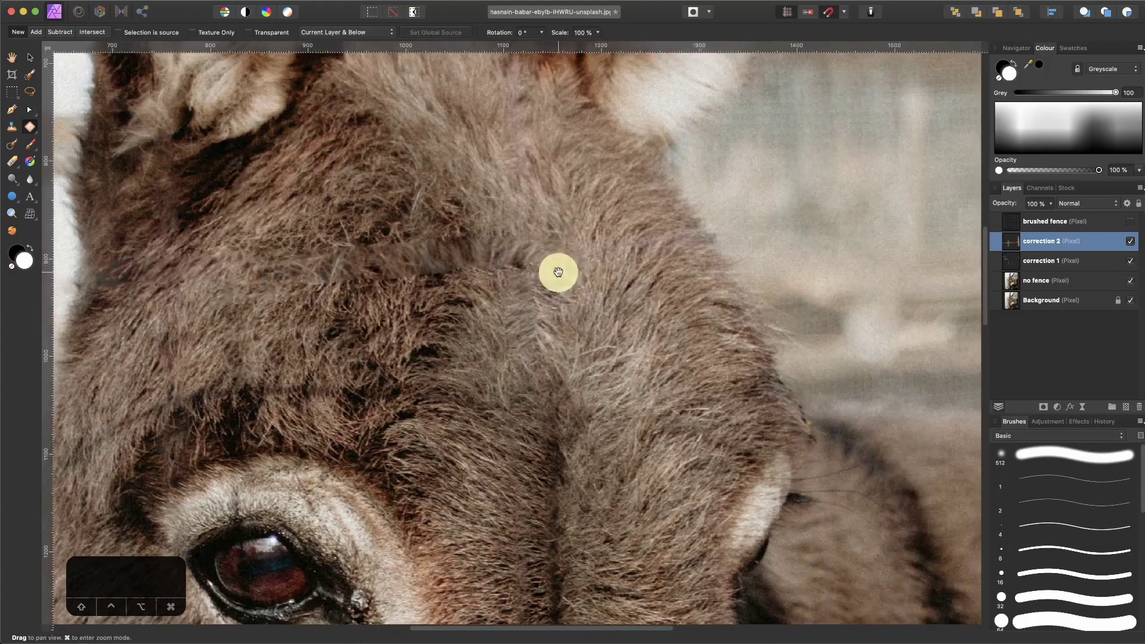
pyautogui.moveTo(459, 221); pyautogui.dragTo(344, 245)
pyautogui.moveTo(474, 294)
pyautogui.mouseDown()
pyautogui.moveTo(561, 235)
pyautogui.moveTo(504, 203)
pyautogui.moveTo(442, 211)
pyautogui.mouseUp()
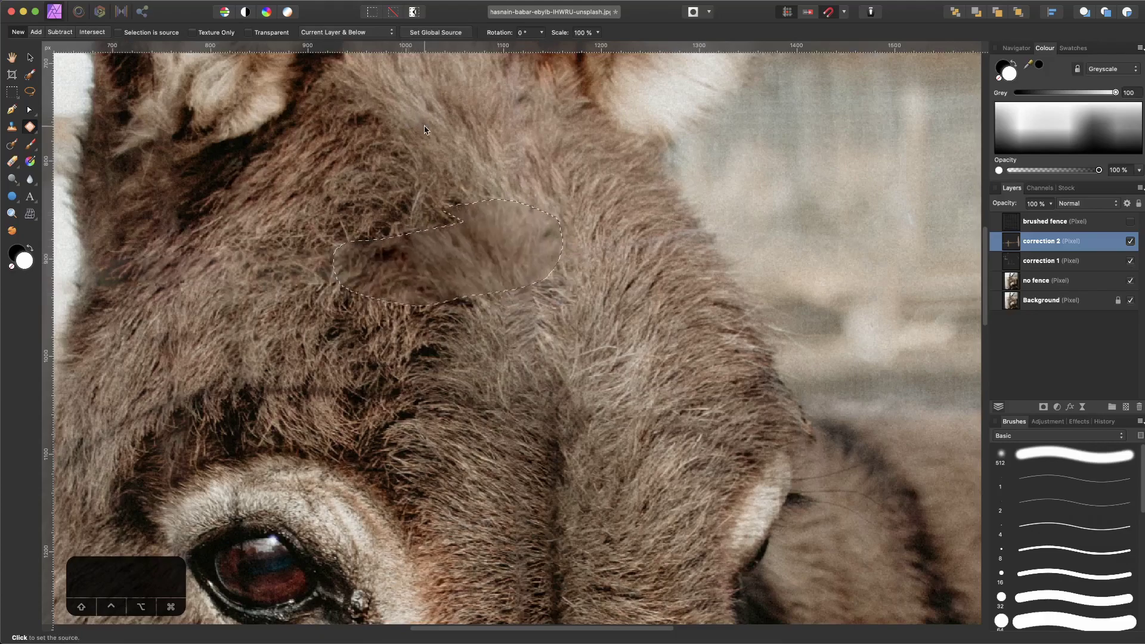
pyautogui.click(429, 130)
pyautogui.moveTo(642, 253)
pyautogui.mouseDown()
pyautogui.moveTo(661, 287)
pyautogui.moveTo(571, 294)
pyautogui.moveTo(509, 261)
pyautogui.moveTo(563, 291)
pyautogui.mouseUp()
pyautogui.press('super+d')
pyautogui.press('super+minus')
pyautogui.press('super+minus')
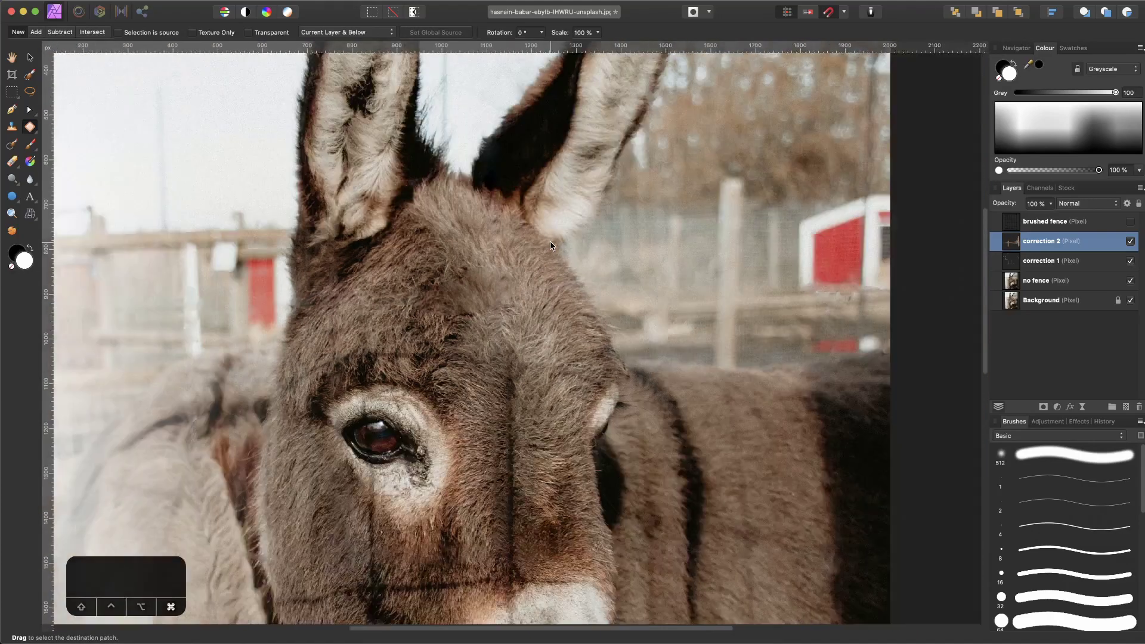
# With the Clone Brush set to Current Layer & Below, clone clean fur over the smudged area in the middle of the forehead.
pyautogui.press('super+plus')
pyautogui.press('super+plus')
pyautogui.moveTo(475, 216); pyautogui.dragTo(591, 301)
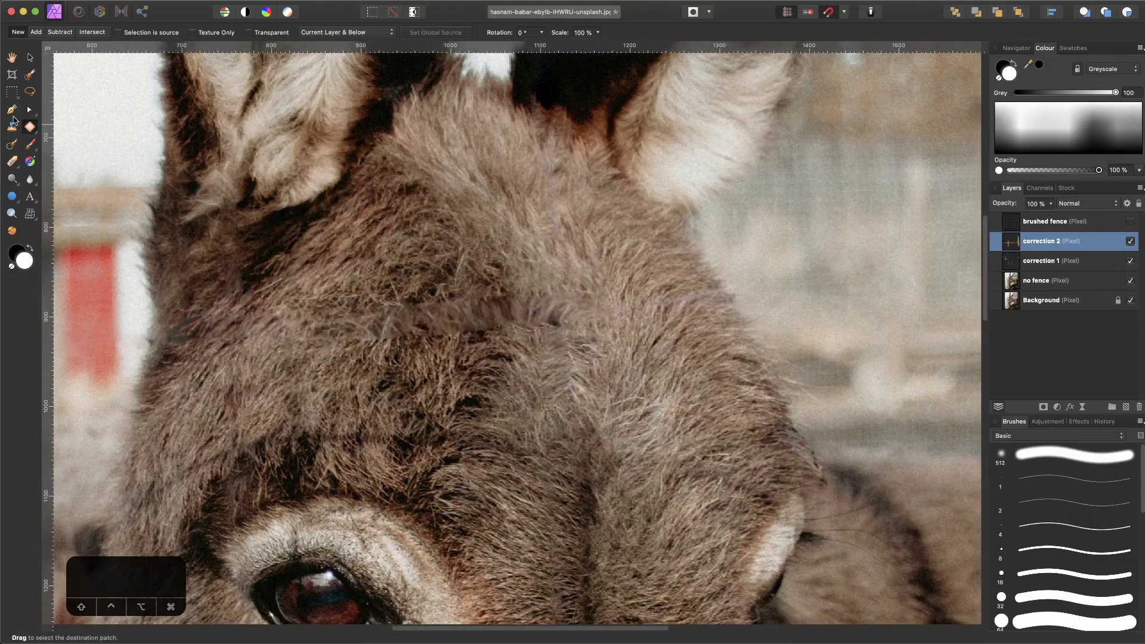
pyautogui.click(11, 128)
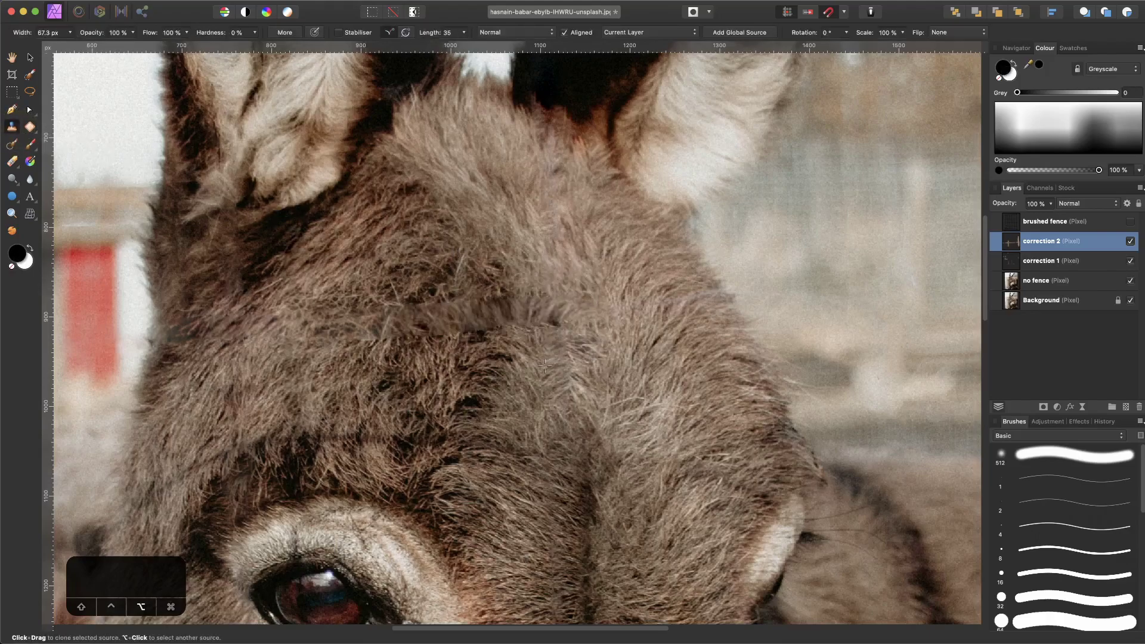
pyautogui.keyDown('alt'); pyautogui.click(511, 382); pyautogui.keyUp('alt')
pyautogui.moveTo(516, 311)
pyautogui.mouseDown()
pyautogui.moveTo(470, 309)
pyautogui.moveTo(534, 309)
pyautogui.moveTo(553, 288)
pyautogui.mouseUp()
pyautogui.click(641, 33)
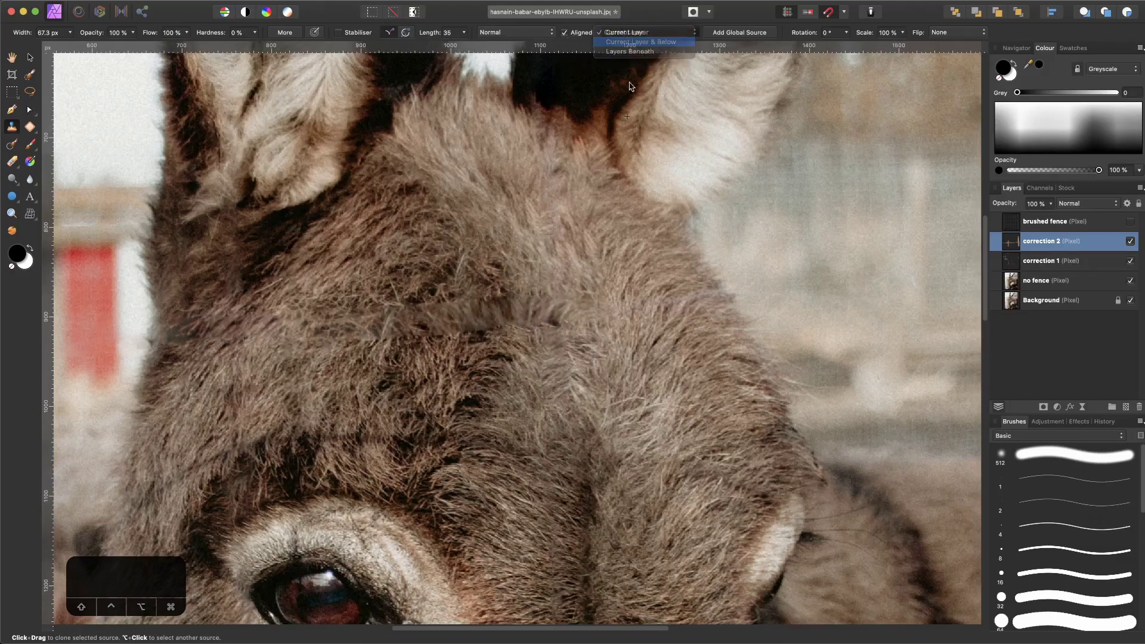
pyautogui.click(638, 43)
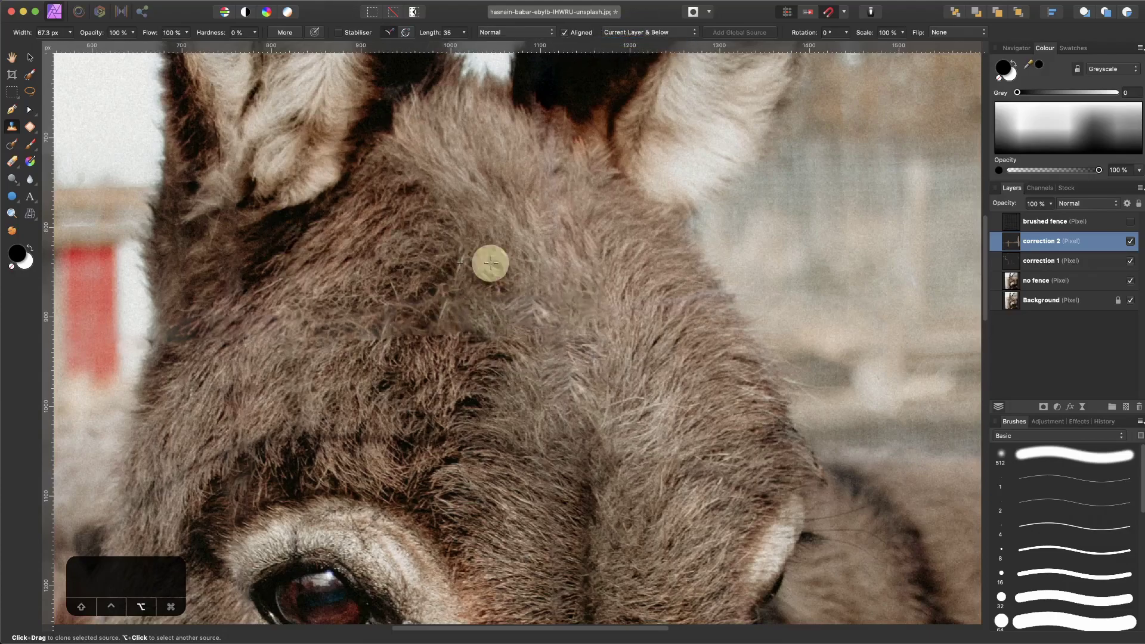
pyautogui.moveTo(544, 338); pyautogui.dragTo(501, 150)
# Touch up the remaining uneven spots on the upper forehead with short clone strokes.
pyautogui.press('super+0')
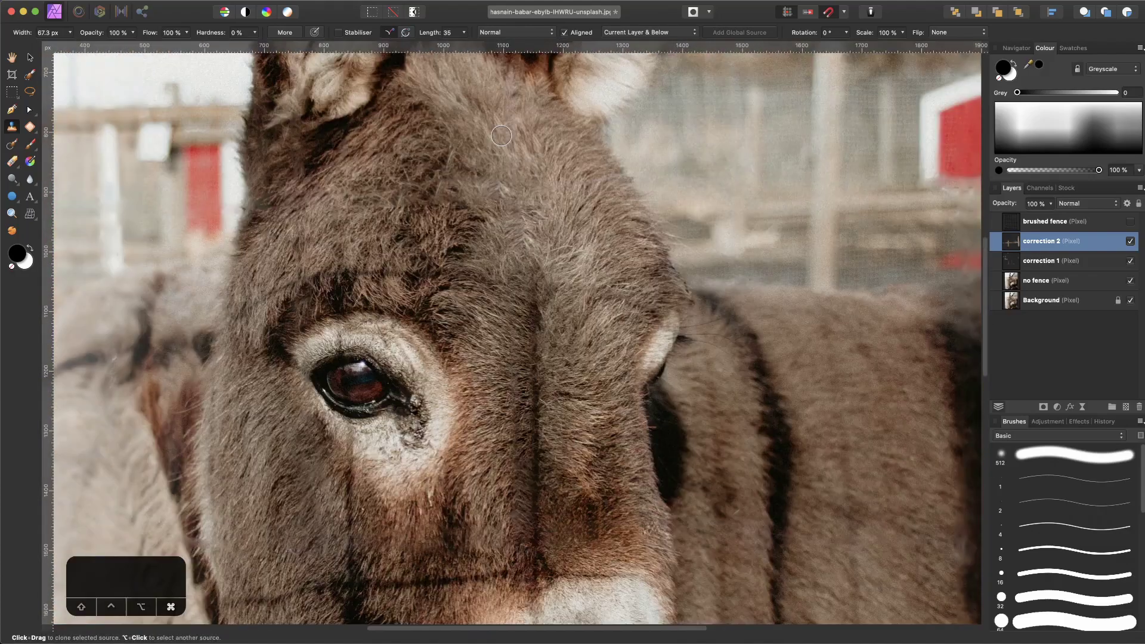
pyautogui.press('super+1')
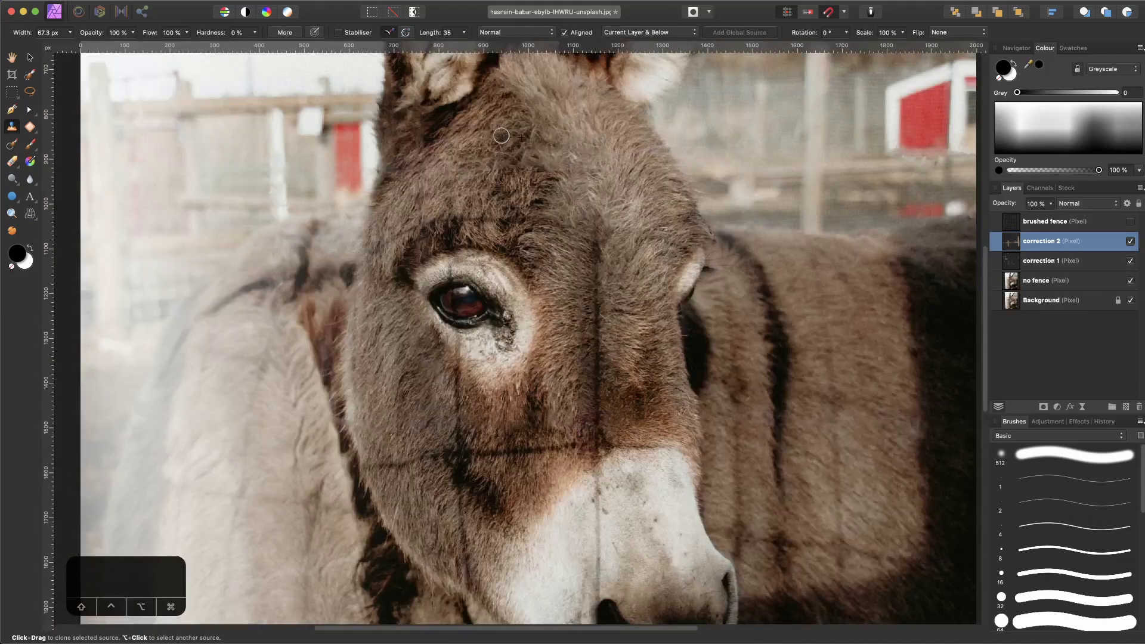
pyautogui.moveTo(513, 218); pyautogui.dragTo(503, 250)
pyautogui.moveTo(572, 192); pyautogui.dragTo(584, 183)
pyautogui.moveTo(559, 307)
pyautogui.mouseDown()
pyautogui.moveTo(492, 204)
pyautogui.moveTo(467, 353)
pyautogui.mouseUp()
# With the Healing Brush, sample fur beside the nose bridge and heal the dark vertical fence trace running down it.
pyautogui.press('super+plus')
pyautogui.click(28, 127)
pyautogui.click(55, 131)
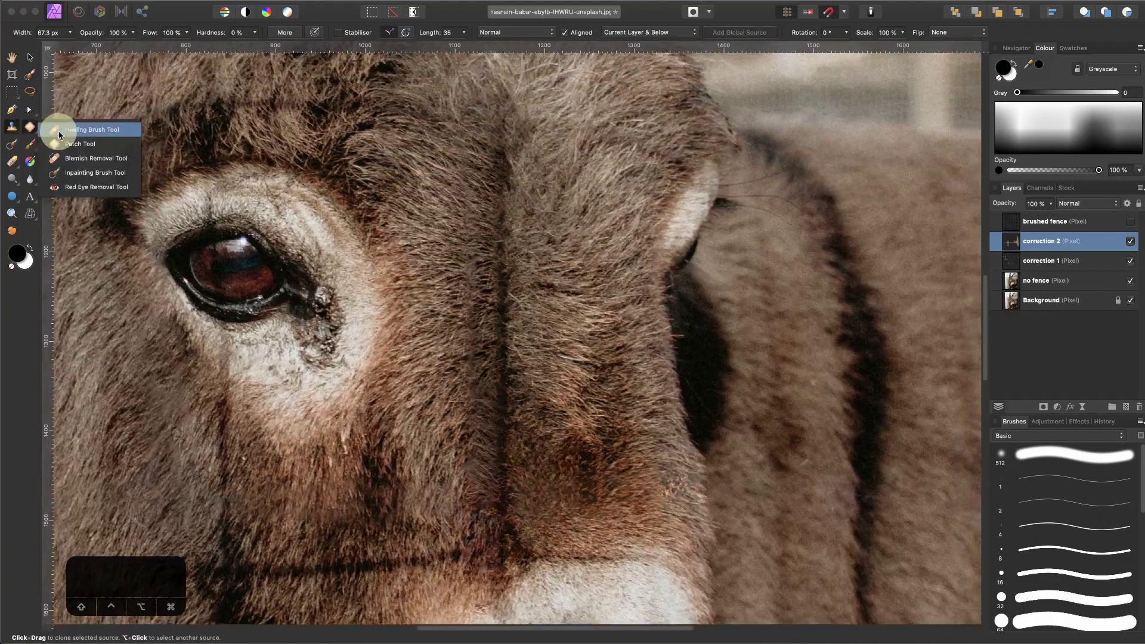
pyautogui.keyDown('alt'); pyautogui.click(534, 120); pyautogui.keyUp('alt')
pyautogui.moveTo(500, 112)
pyautogui.mouseDown()
pyautogui.moveTo(504, 516)
pyautogui.moveTo(504, 250)
pyautogui.moveTo(503, 376)
pyautogui.mouseUp()
# Sample clean brown fur and heal the horizontal fence trace just above the white muzzle.
pyautogui.moveTo(417, 373)
pyautogui.mouseDown()
pyautogui.moveTo(488, 266)
pyautogui.moveTo(531, 161)
pyautogui.mouseUp()
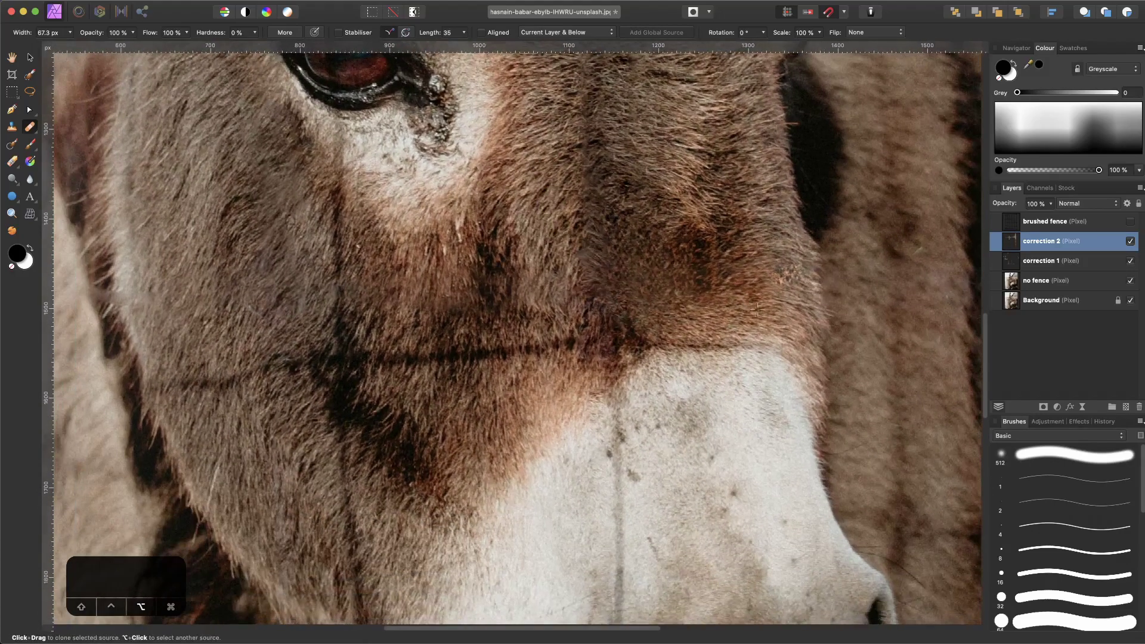
pyautogui.keyDown('alt'); pyautogui.click(772, 306); pyautogui.keyUp('alt')
pyautogui.moveTo(774, 336); pyautogui.dragTo(683, 347)
pyautogui.moveTo(683, 347)
pyautogui.mouseDown()
pyautogui.moveTo(697, 268)
pyautogui.moveTo(582, 259)
pyautogui.mouseUp()
pyautogui.moveTo(581, 258)
pyautogui.mouseDown()
pyautogui.moveTo(643, 239)
pyautogui.moveTo(441, 259)
pyautogui.mouseUp()
pyautogui.moveTo(441, 259); pyautogui.dragTo(493, 265)
# Sample nearby cheek fur and heal the vertical fence trace down the cheek towards the jaw.
pyautogui.keyDown('alt'); pyautogui.click(485, 102); pyautogui.keyUp('alt')
pyautogui.moveTo(461, 103)
pyautogui.mouseDown()
pyautogui.moveTo(467, 236)
pyautogui.moveTo(471, 137)
pyautogui.moveTo(466, 198)
pyautogui.moveTo(467, 126)
pyautogui.moveTo(473, 323)
pyautogui.moveTo(476, 221)
pyautogui.moveTo(485, 297)
pyautogui.moveTo(498, 283)
pyautogui.moveTo(524, 289)
pyautogui.mouseUp()
pyautogui.scroll(-5, 526, 284)
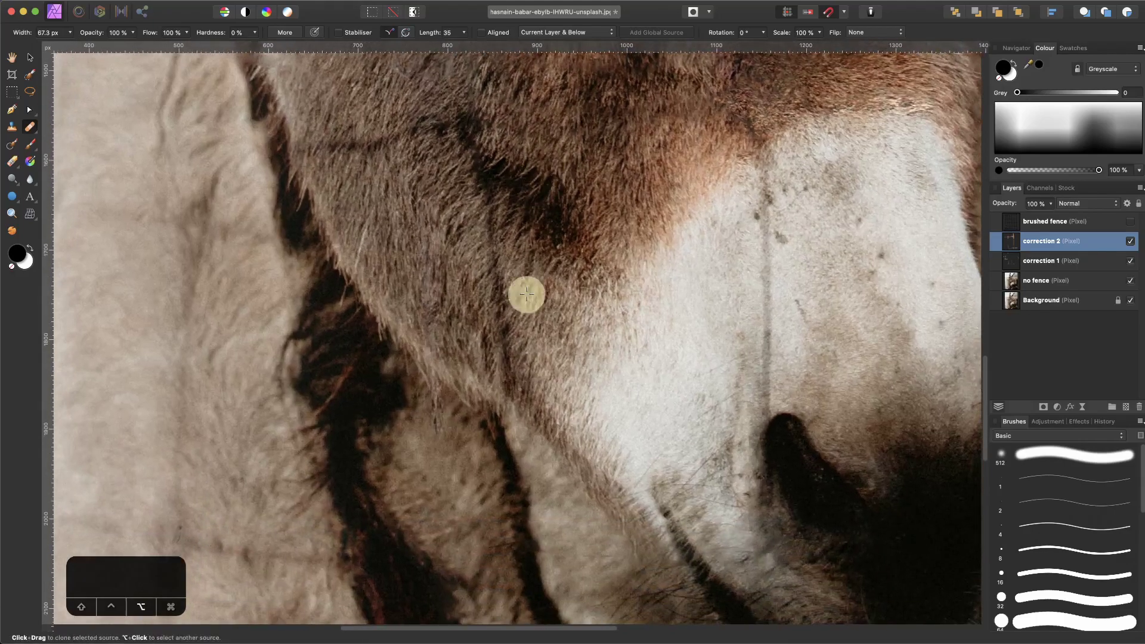
pyautogui.keyDown('alt'); pyautogui.click(451, 267); pyautogui.keyUp('alt')
pyautogui.moveTo(507, 378); pyautogui.dragTo(504, 301)
pyautogui.moveTo(499, 281); pyautogui.dragTo(494, 208)
# Sample the blurred fur under the jaw and heal the fence remnants there.
pyautogui.scroll(-10, 518, 297)
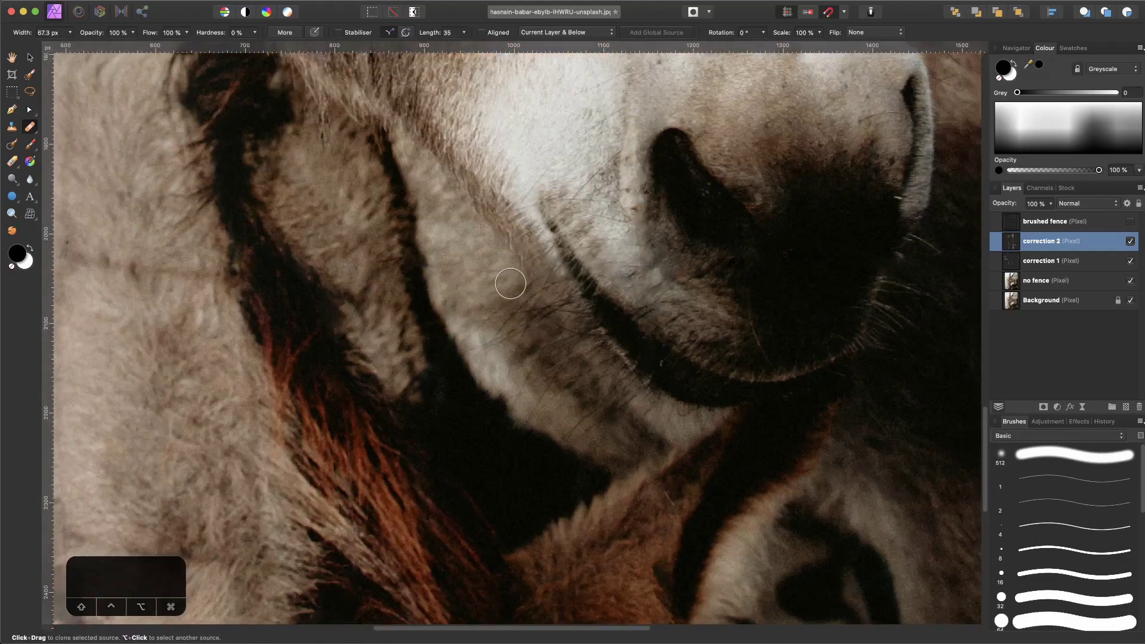
pyautogui.keyDown('alt'); pyautogui.click(516, 288); pyautogui.keyUp('alt')
pyautogui.moveTo(501, 315); pyautogui.dragTo(440, 303)
pyautogui.moveTo(409, 273)
pyautogui.mouseDown()
pyautogui.moveTo(530, 273)
pyautogui.moveTo(511, 281)
pyautogui.moveTo(516, 306)
pyautogui.mouseUp()
pyautogui.keyDown('alt'); pyautogui.click(501, 257); pyautogui.keyUp('alt')
pyautogui.click(475, 287)
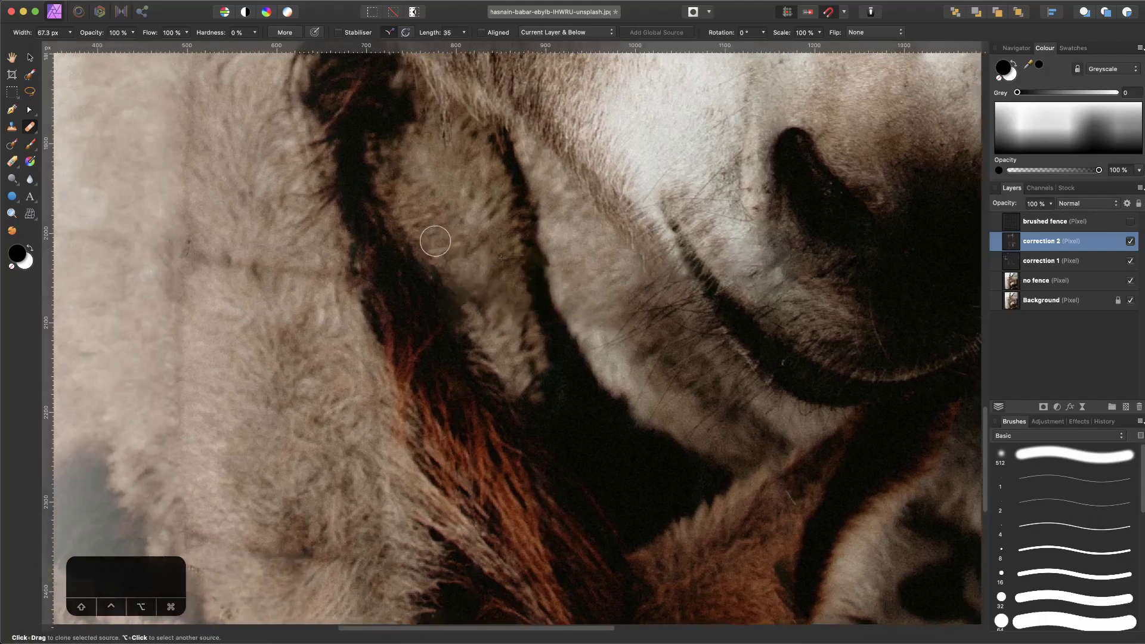
# Heal the horizontal and vertical fence traces on the blurred neck fur beside the dark mane.
pyautogui.moveTo(237, 256); pyautogui.dragTo(429, 317)
pyautogui.moveTo(470, 465)
pyautogui.mouseDown()
pyautogui.moveTo(507, 293)
pyautogui.moveTo(551, 423)
pyautogui.moveTo(404, 386)
pyautogui.mouseUp()
pyautogui.keyDown('alt'); pyautogui.click(515, 383); pyautogui.keyUp('alt')
pyautogui.keyDown('alt'); pyautogui.click(534, 405); pyautogui.keyUp('alt')
pyautogui.scroll(5, 471, 284)
pyautogui.hscroll(-3, 471, 284)
pyautogui.moveTo(457, 246)
pyautogui.mouseDown()
pyautogui.moveTo(489, 264)
pyautogui.moveTo(463, 364)
pyautogui.mouseUp()
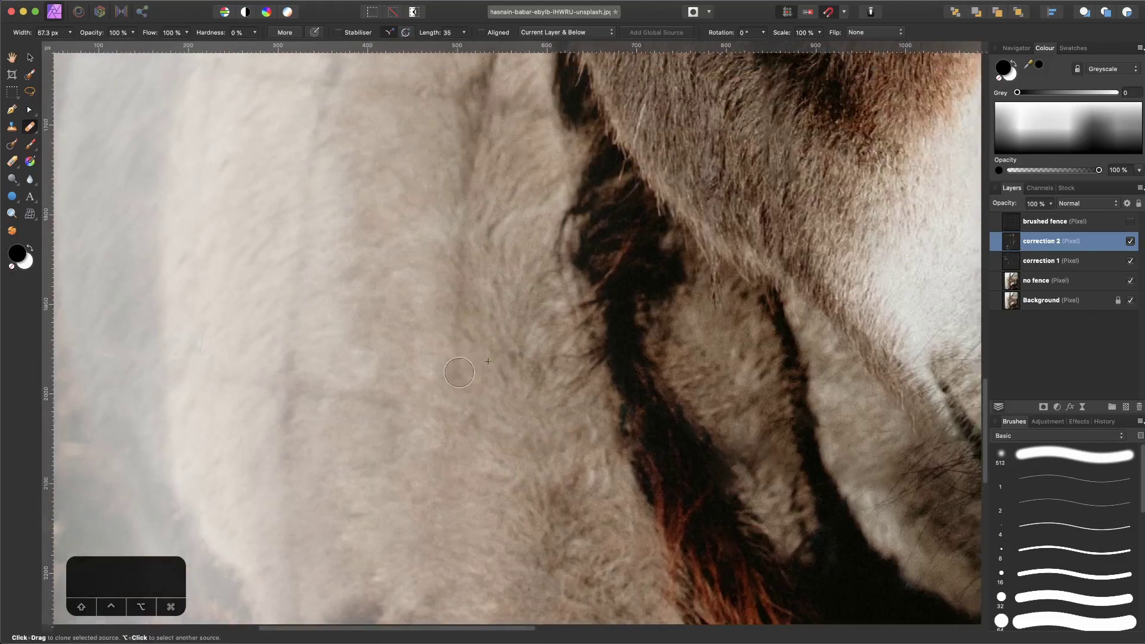
# Sample the pale blurred fur and heal the crossing fence traces on the donkey's light shoulder.
pyautogui.click(354, 387)
pyautogui.moveTo(333, 474); pyautogui.dragTo(403, 313)
pyautogui.moveTo(328, 435)
pyautogui.mouseDown()
pyautogui.moveTo(353, 401)
pyautogui.moveTo(353, 365)
pyautogui.mouseUp()
pyautogui.moveTo(352, 233); pyautogui.dragTo(375, 358)
pyautogui.keyDown('alt'); pyautogui.click(329, 259); pyautogui.keyUp('alt')
pyautogui.moveTo(390, 304); pyautogui.dragTo(356, 354)
pyautogui.moveTo(356, 250); pyautogui.dragTo(336, 351)
# Resample the pale fur and heal the leftover fence marks along the shoulder's outer edge and upper part.
pyautogui.moveTo(386, 95); pyautogui.dragTo(365, 265)
pyautogui.keyDown('alt'); pyautogui.click(364, 266); pyautogui.keyUp('alt')
pyautogui.moveTo(291, 280); pyautogui.dragTo(238, 274)
pyautogui.moveTo(244, 394)
pyautogui.mouseDown()
pyautogui.moveTo(271, 337)
pyautogui.moveTo(211, 412)
pyautogui.mouseUp()
pyautogui.keyDown('alt'); pyautogui.click(368, 281); pyautogui.keyUp('alt')
pyautogui.moveTo(391, 319); pyautogui.dragTo(421, 319)
pyautogui.moveTo(386, 179); pyautogui.dragTo(385, 201)
# Sample face fur and heal the remaining fence trace above the eye.
pyautogui.scroll(3, 384, 202)
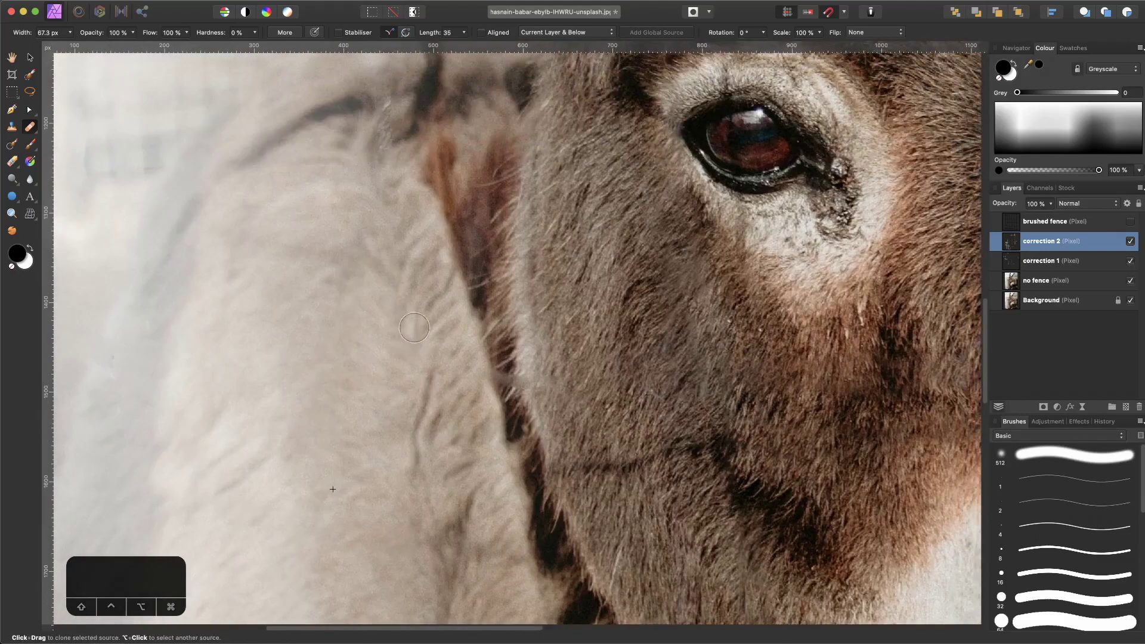
pyautogui.scroll(5, 306, 289)
pyautogui.hscroll(4, 306, 289)
pyautogui.moveTo(333, 322)
pyautogui.mouseDown()
pyautogui.moveTo(433, 284)
pyautogui.moveTo(622, 254)
pyautogui.mouseUp()
pyautogui.keyDown('alt'); pyautogui.click(480, 223); pyautogui.keyUp('alt')
pyautogui.hscroll(5, 458, 254)
pyautogui.hscroll(-2, 458, 254)
pyautogui.scroll(-2, 458, 254)
pyautogui.moveTo(378, 199); pyautogui.dragTo(379, 229)
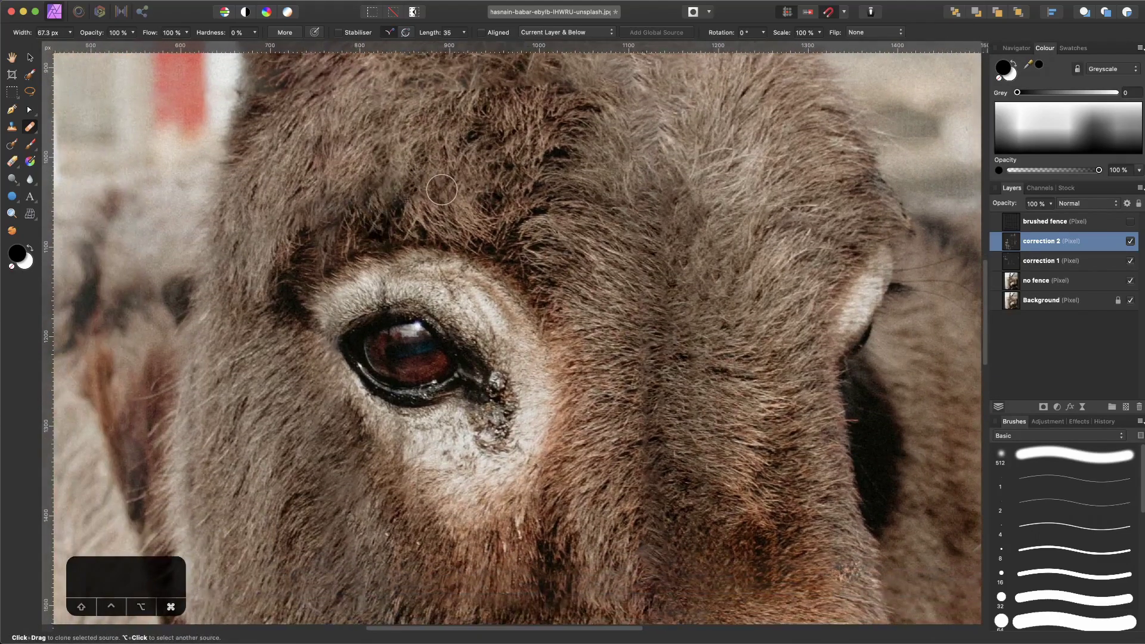
# Sample the fur above the donkey's eye and heal the remaining trace over the brow with a 48.6 px brush.
pyautogui.scroll(3, 441, 188)
pyautogui.hscroll(-3, 471, 285)
pyautogui.scroll(2, 471, 285)
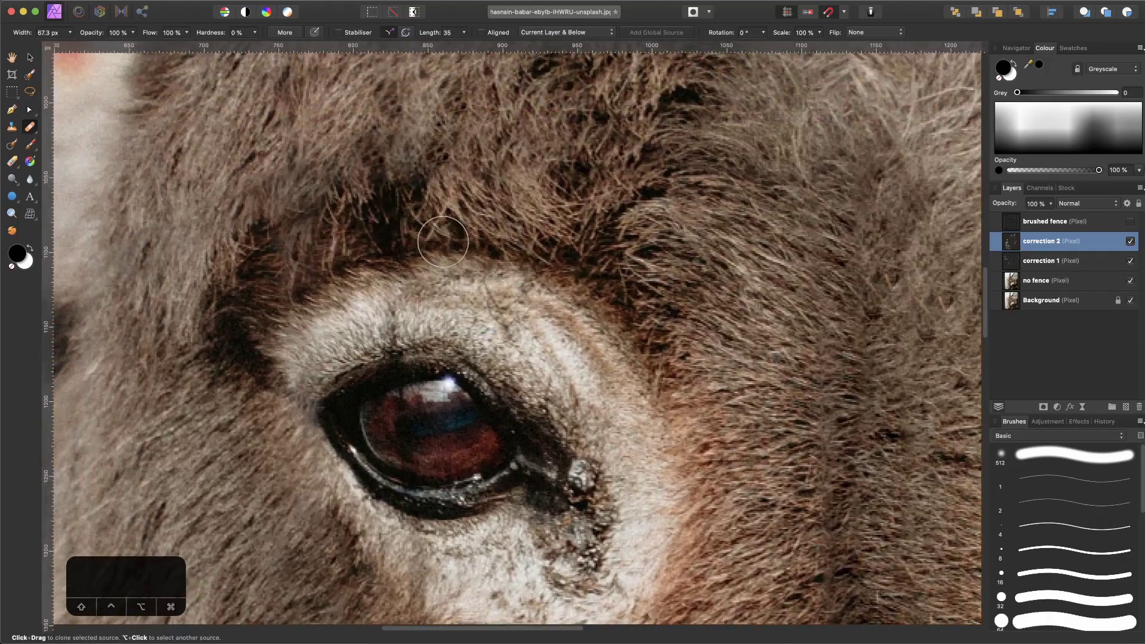
pyautogui.hscroll(-3, 476, 238)
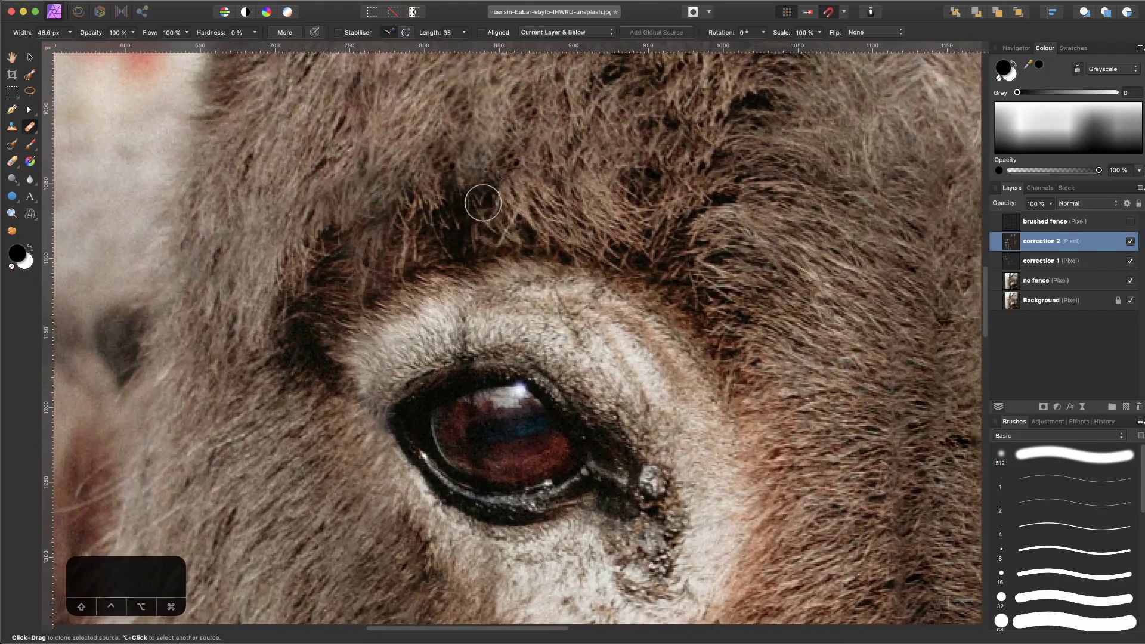
pyautogui.keyDown('alt'); pyautogui.click(425, 197); pyautogui.keyUp('alt')
pyautogui.scroll(-3, 507, 166)
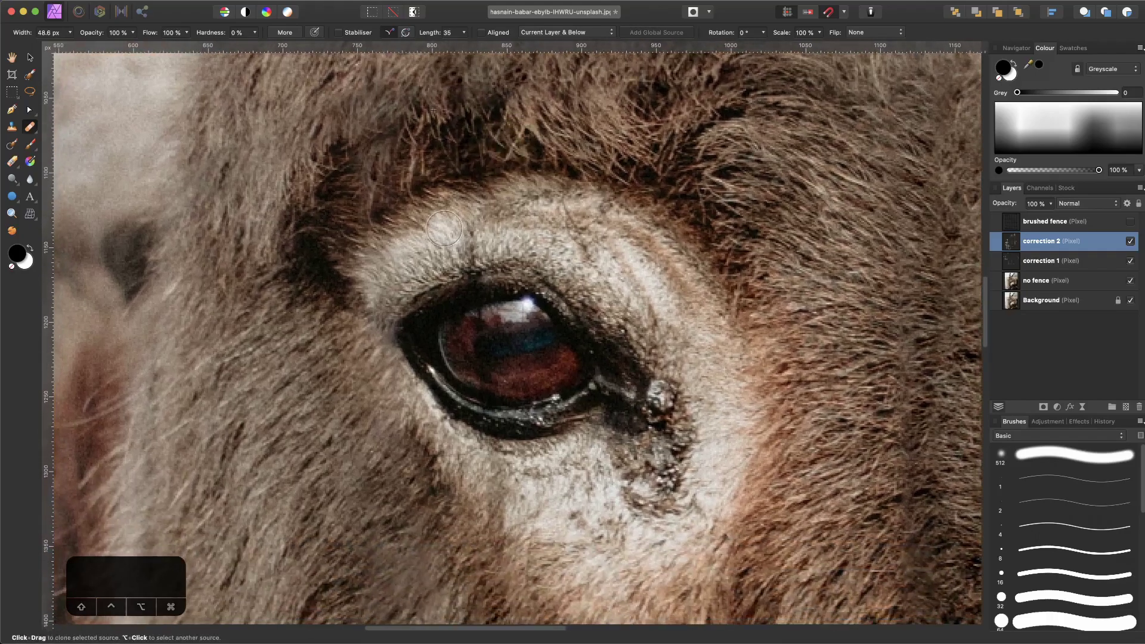
pyautogui.scroll(-2, 472, 232)
pyautogui.hscroll(-1, 473, 231)
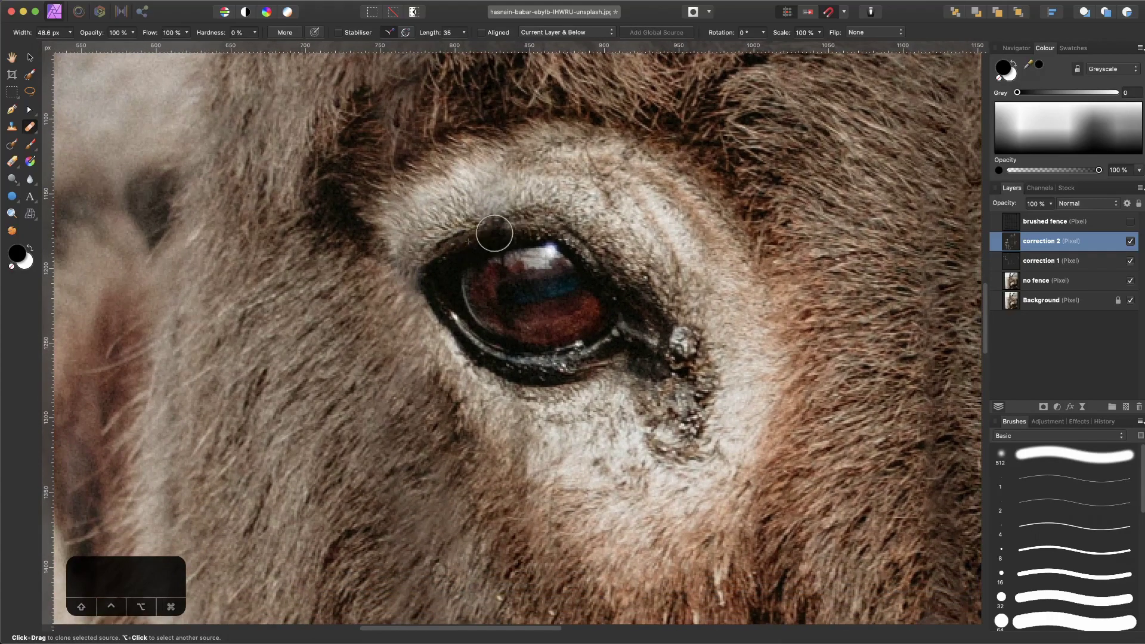
# Reduce the healing brush to 25.4 px and retouch the fence trace inside the donkey's eye.
pyautogui.scroll(-3, 590, 209)
pyautogui.hscroll(1, 590, 208)
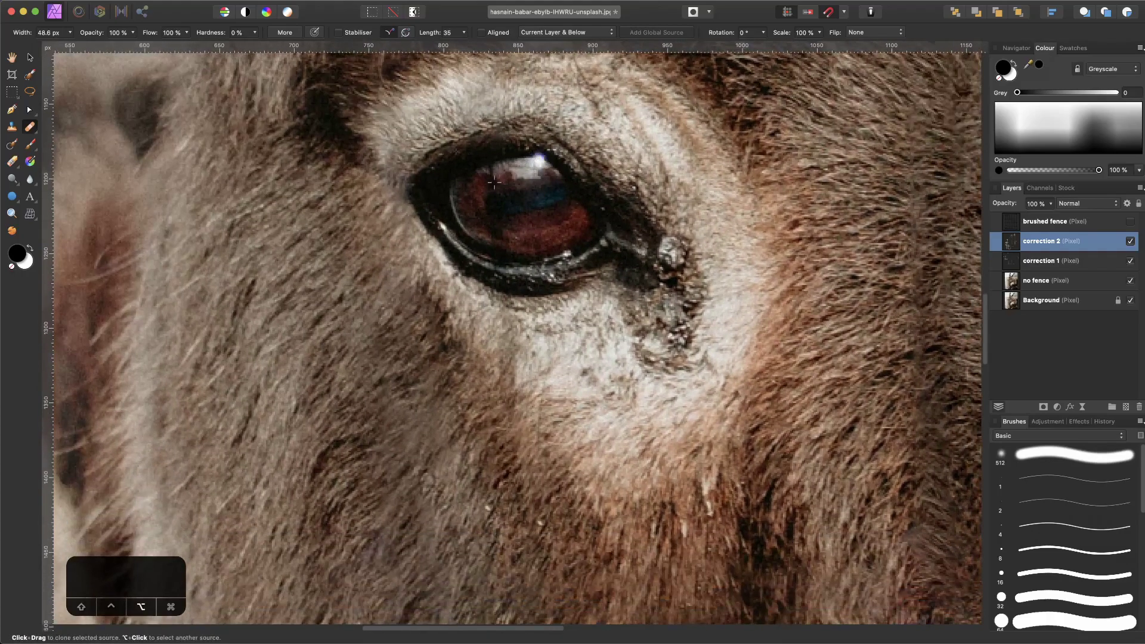
pyautogui.moveTo(483, 184); pyautogui.dragTo(489, 177)
pyautogui.scroll(-1, 493, 189)
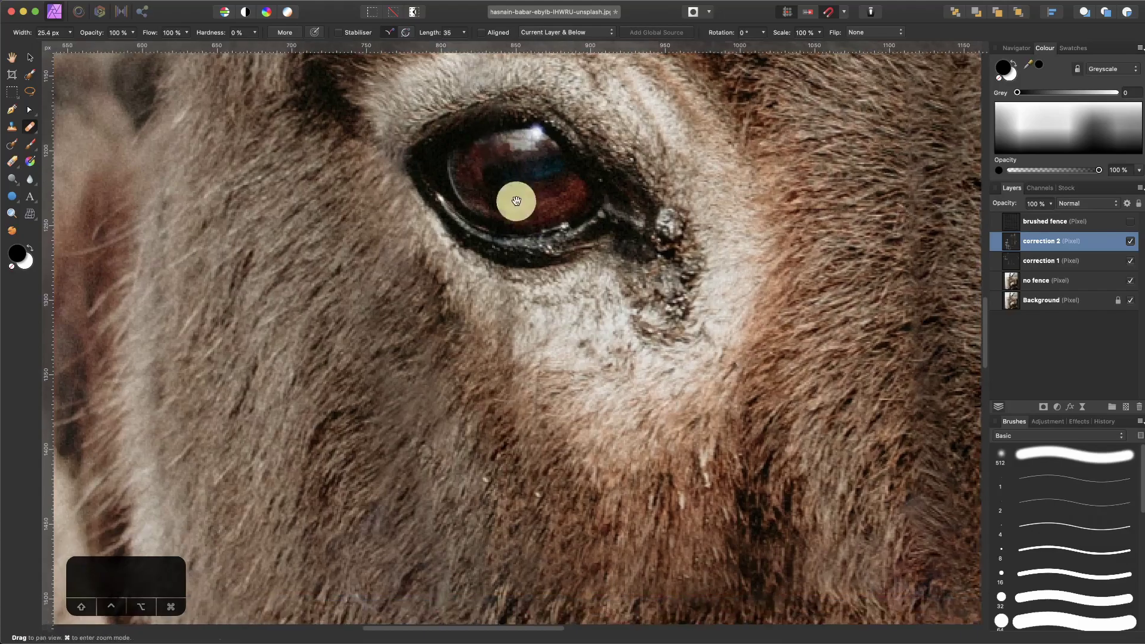
pyautogui.scroll(-1, 490, 185)
pyautogui.scroll(-3, 507, 181)
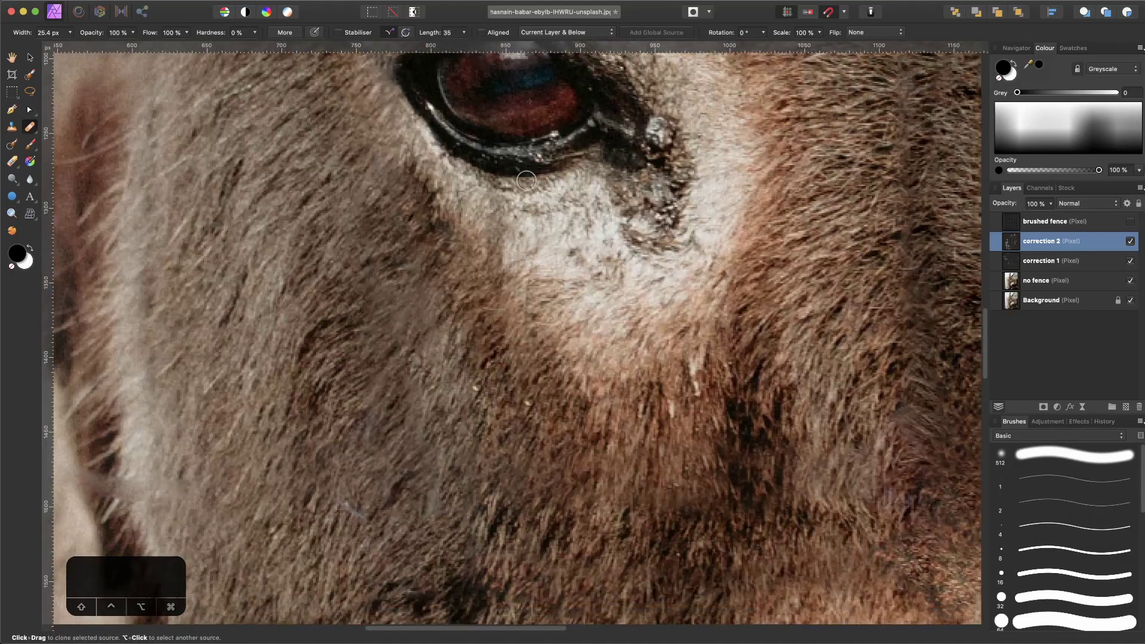
pyautogui.scroll(-2, 495, 188)
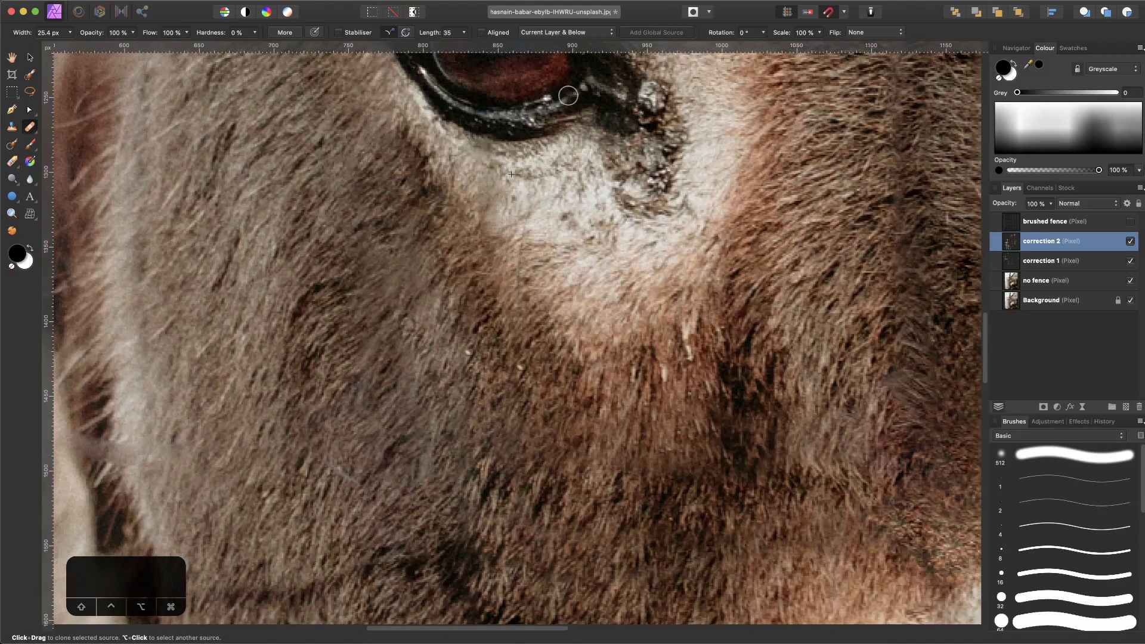
# Sample the pale fur below the eye and heal the fence trace along the edge of the white patch.
pyautogui.press('super+minus')
pyautogui.press('super+minus')
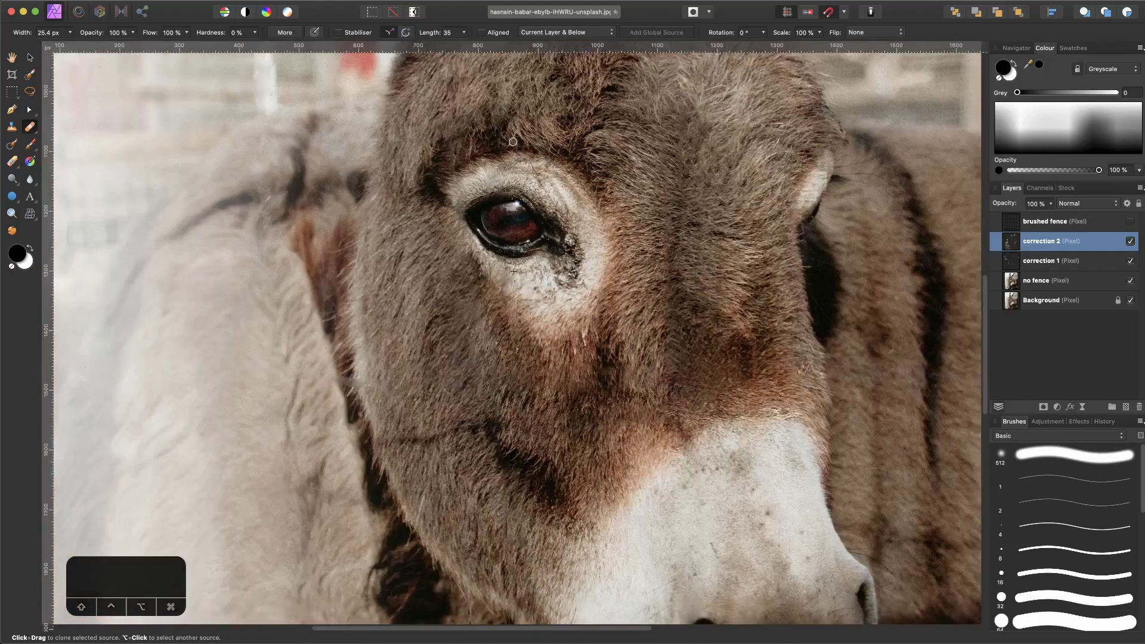
pyautogui.press('super+2')
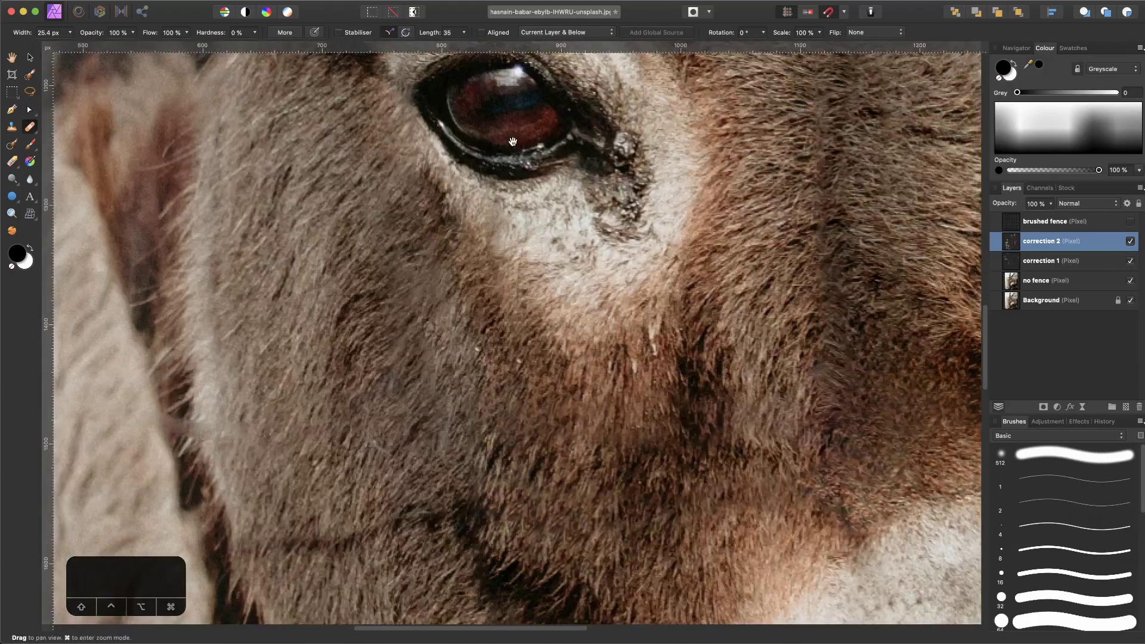
pyautogui.moveTo(512, 141); pyautogui.dragTo(515, 163)
pyautogui.keyDown('alt'); pyautogui.click(513, 276); pyautogui.keyUp('alt')
pyautogui.moveTo(494, 274)
pyautogui.mouseDown()
pyautogui.moveTo(494, 263)
pyautogui.moveTo(533, 272)
pyautogui.mouseUp()
pyautogui.moveTo(470, 245); pyautogui.dragTo(496, 240)
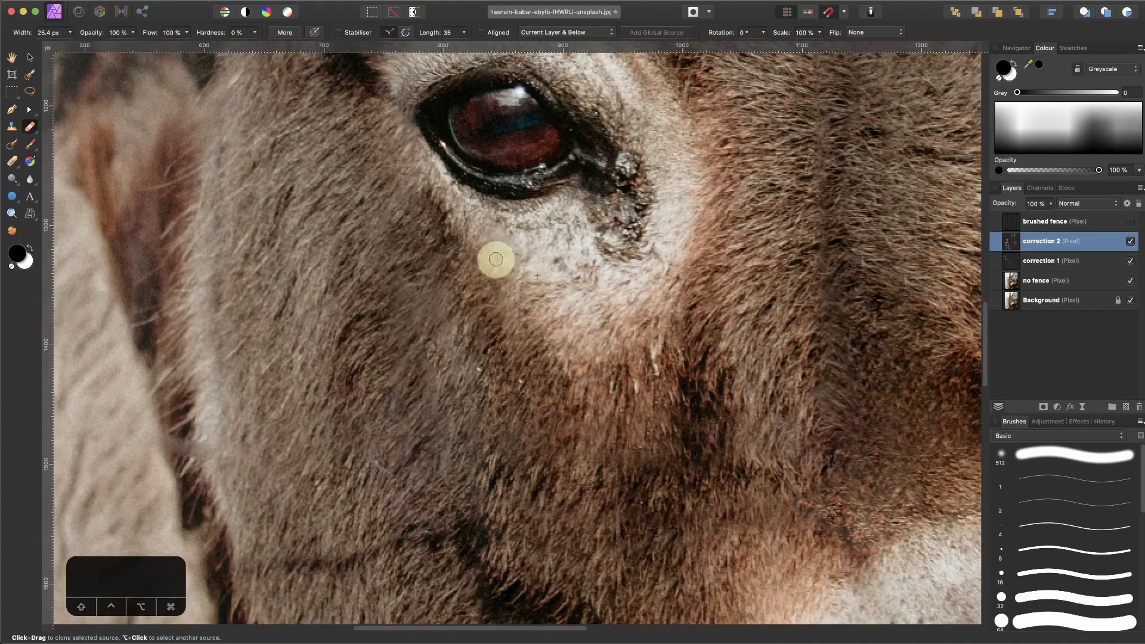
# Clone pale fur over the leftover mark in the white patch below the eye with a 44.4 px Clone Brush.
pyautogui.press('s')
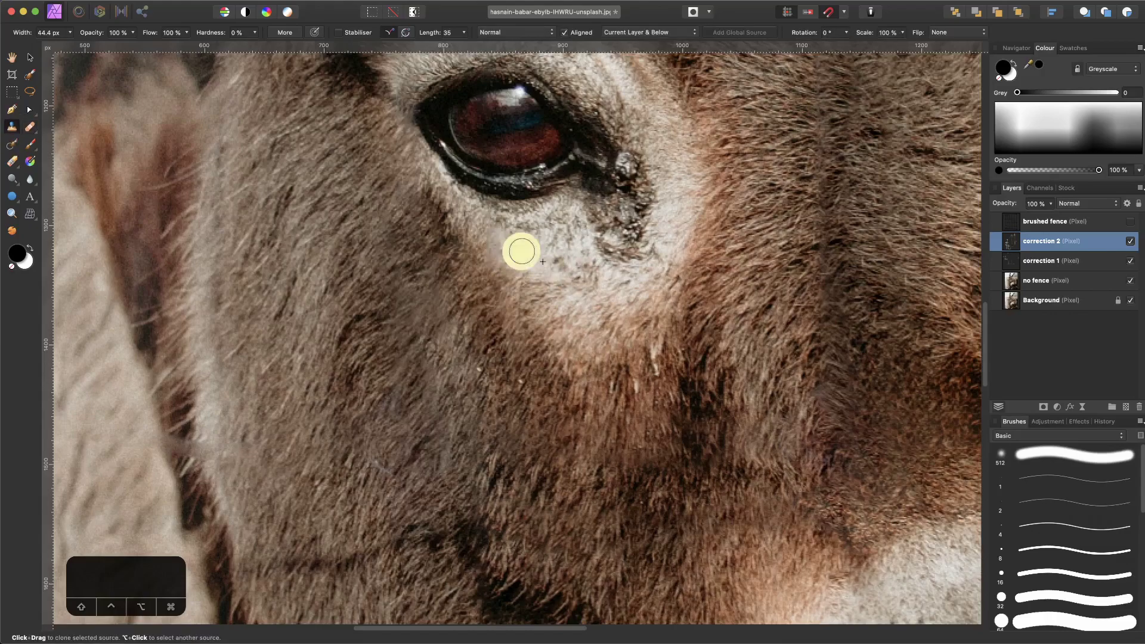
pyautogui.moveTo(526, 254); pyautogui.dragTo(559, 232)
pyautogui.press('super+0')
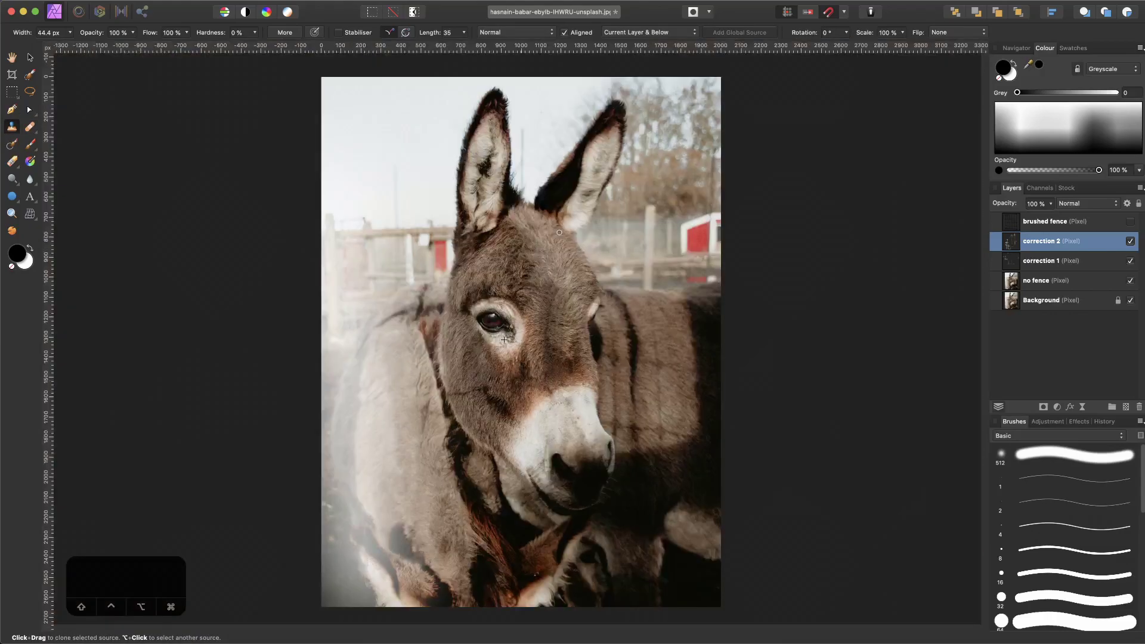
# Heal the dark horizontal fence line across the donkey's cheek using sampled cheek fur and a 44.4 px Healing Brush.
pyautogui.scroll(5, 465, 405)
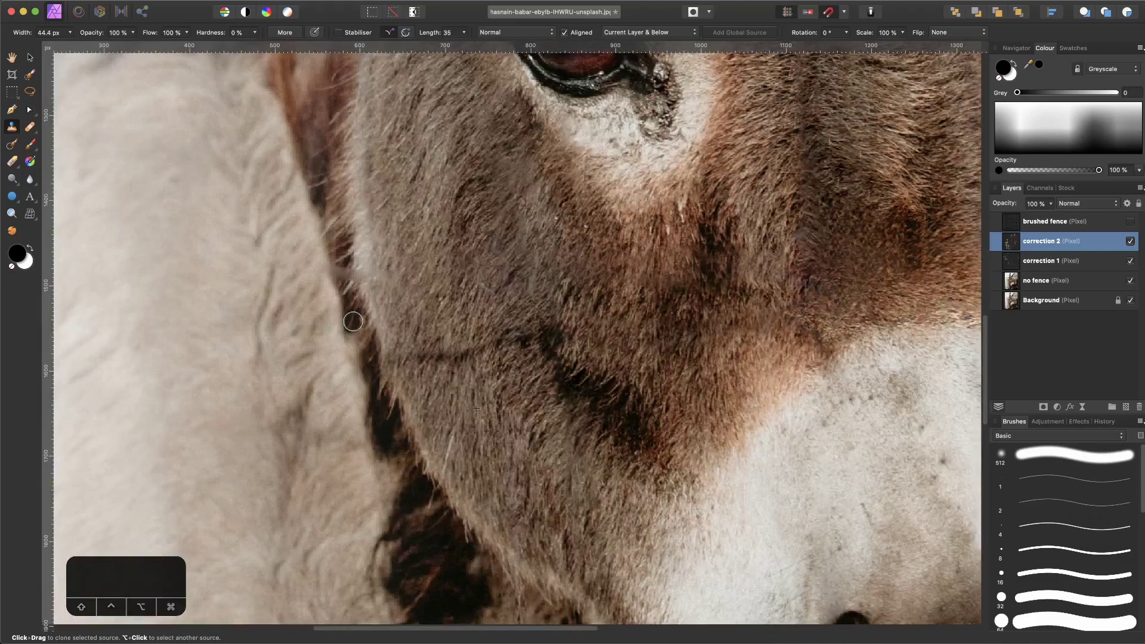
pyautogui.click(30, 127)
pyautogui.moveTo(598, 327)
pyautogui.mouseDown()
pyautogui.moveTo(541, 349)
pyautogui.moveTo(565, 357)
pyautogui.moveTo(533, 314)
pyautogui.moveTo(507, 338)
pyautogui.moveTo(421, 342)
pyautogui.moveTo(468, 353)
pyautogui.moveTo(402, 360)
pyautogui.moveTo(495, 347)
pyautogui.moveTo(447, 254)
pyautogui.moveTo(473, 270)
pyautogui.moveTo(503, 255)
pyautogui.moveTo(470, 293)
pyautogui.moveTo(504, 272)
pyautogui.moveTo(532, 402)
pyautogui.mouseUp()
pyautogui.keyDown('alt'); pyautogui.click(528, 315); pyautogui.keyUp('alt')
pyautogui.keyDown('alt'); pyautogui.click(447, 254); pyautogui.keyUp('alt')
pyautogui.scroll(-4, 465, 288)
pyautogui.hscroll(1, 465, 289)
pyautogui.moveTo(470, 302); pyautogui.dragTo(569, 453)
pyautogui.moveTo(463, 334); pyautogui.dragTo(531, 440)
pyautogui.moveTo(435, 230); pyautogui.dragTo(583, 255)
pyautogui.moveTo(498, 346); pyautogui.dragTo(548, 286)
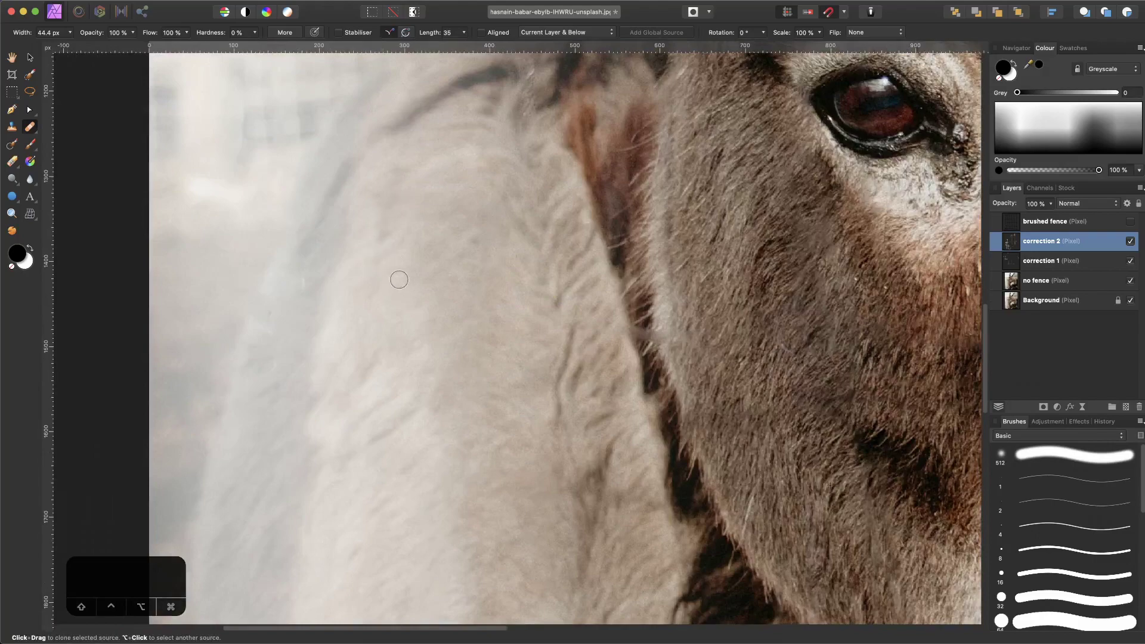
# Resample the pale blurred fur and heal the remaining fence marks down the outer side of the donkey's body.
pyautogui.keyDown('alt'); pyautogui.click(392, 296); pyautogui.keyUp('alt')
pyautogui.moveTo(374, 295)
pyautogui.mouseDown()
pyautogui.moveTo(391, 186)
pyautogui.moveTo(374, 252)
pyautogui.moveTo(391, 217)
pyautogui.mouseUp()
pyautogui.scroll(-5, 399, 319)
pyautogui.hscroll(-1, 399, 319)
pyautogui.keyDown('alt'); pyautogui.click(384, 281); pyautogui.keyUp('alt')
pyautogui.click(352, 424)
pyautogui.scroll(-6, 352, 424)
pyautogui.keyDown('alt'); pyautogui.click(376, 306); pyautogui.keyUp('alt')
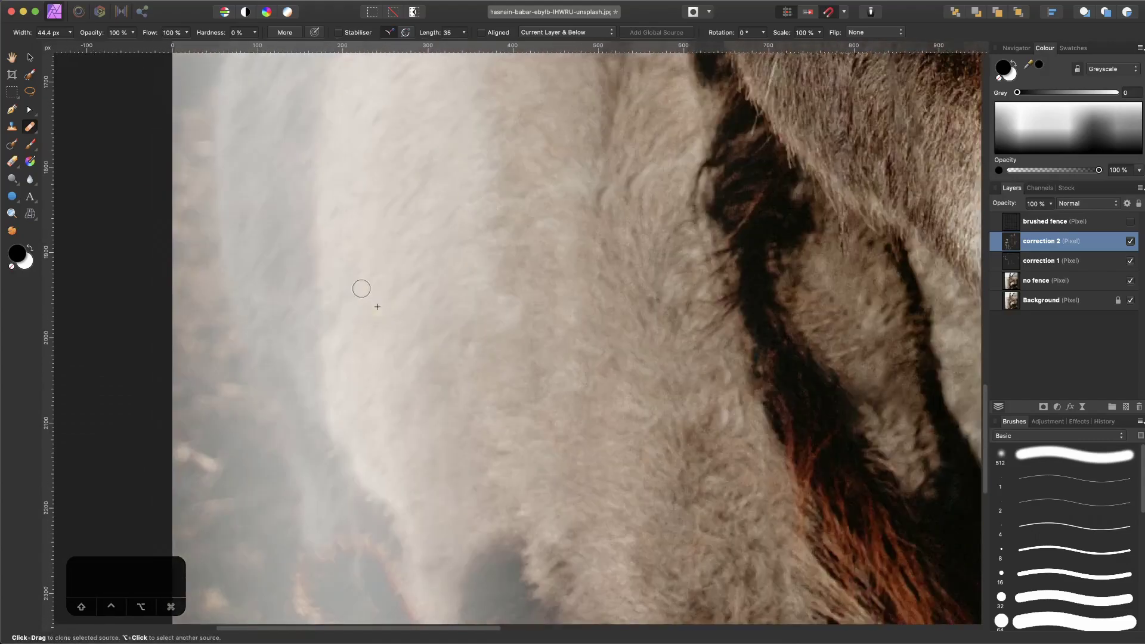
pyautogui.moveTo(330, 324); pyautogui.dragTo(370, 319)
# Sample the brown blurred fur behind the muzzle and heal the fence traces on the upper flank.
pyautogui.moveTo(511, 236); pyautogui.dragTo(263, 344)
pyautogui.hscroll(12, 262, 345)
pyautogui.scroll(8, 262, 344)
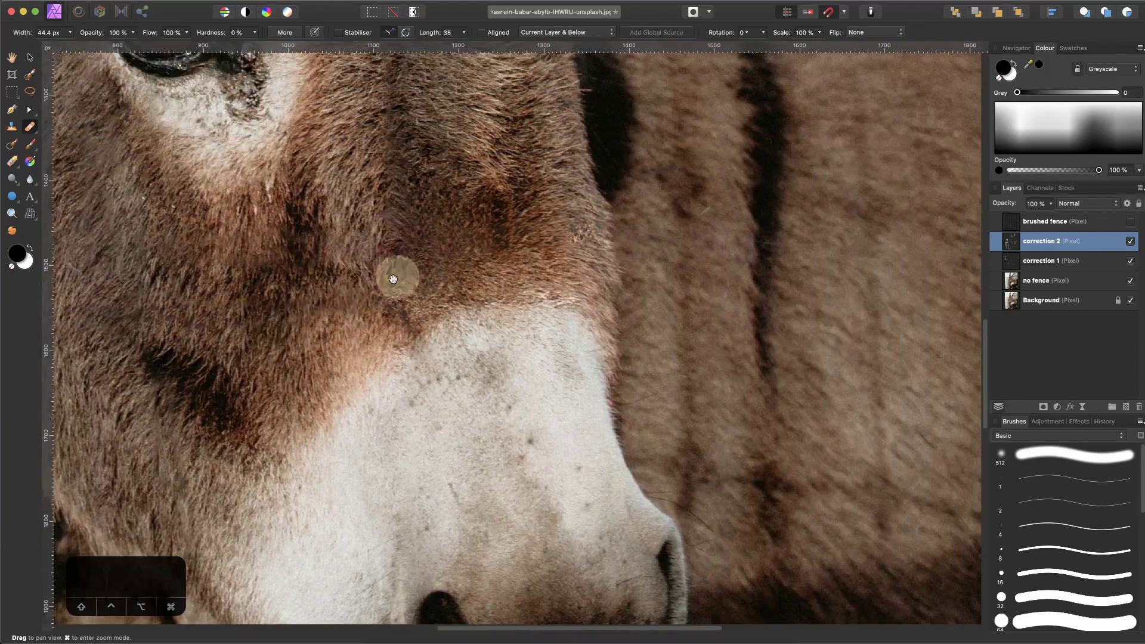
pyautogui.scroll(-6, 505, 281)
pyautogui.hscroll(1, 505, 281)
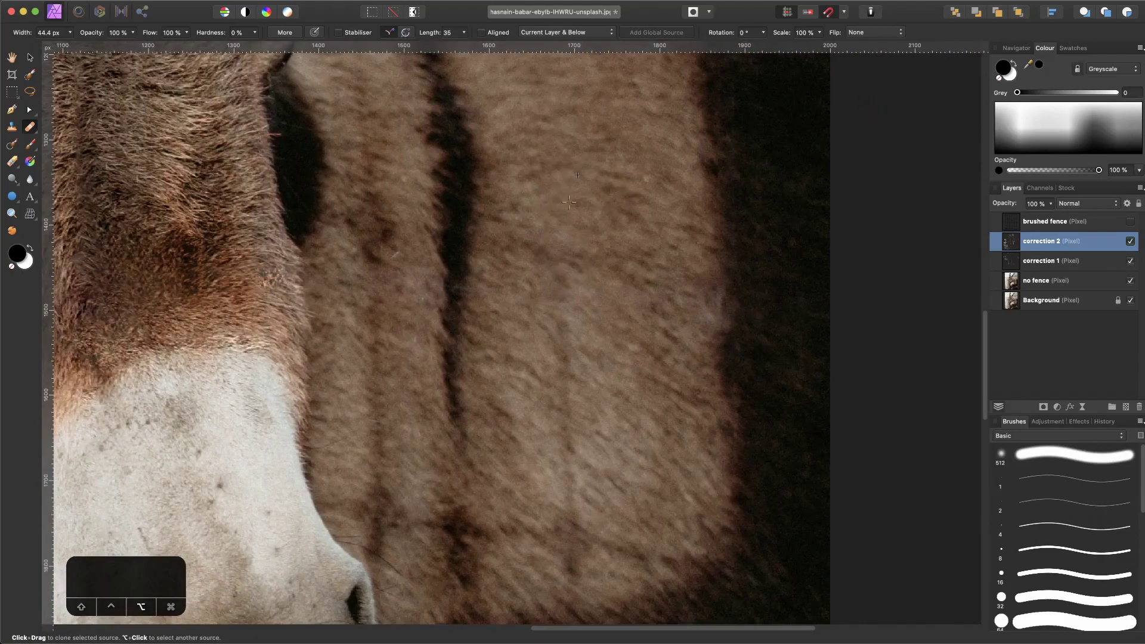
pyautogui.keyDown('alt'); pyautogui.click(556, 256); pyautogui.keyUp('alt')
pyautogui.click(560, 311)
pyautogui.scroll(-3, 569, 298)
pyautogui.click(596, 250)
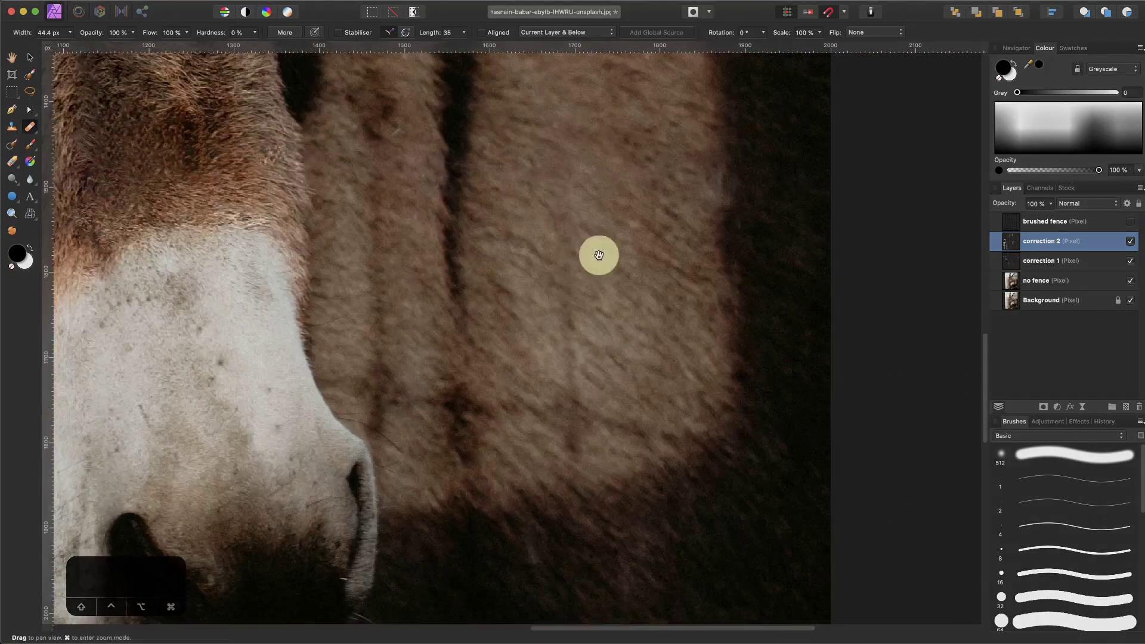
# Resample the brown fur and heal the lower flank's fence traces beside the muzzle with an enlarged brush.
pyautogui.keyDown('alt'); pyautogui.click(524, 229); pyautogui.keyUp('alt')
pyautogui.scroll(-4, 513, 269)
pyautogui.press(']')
pyautogui.press(']')
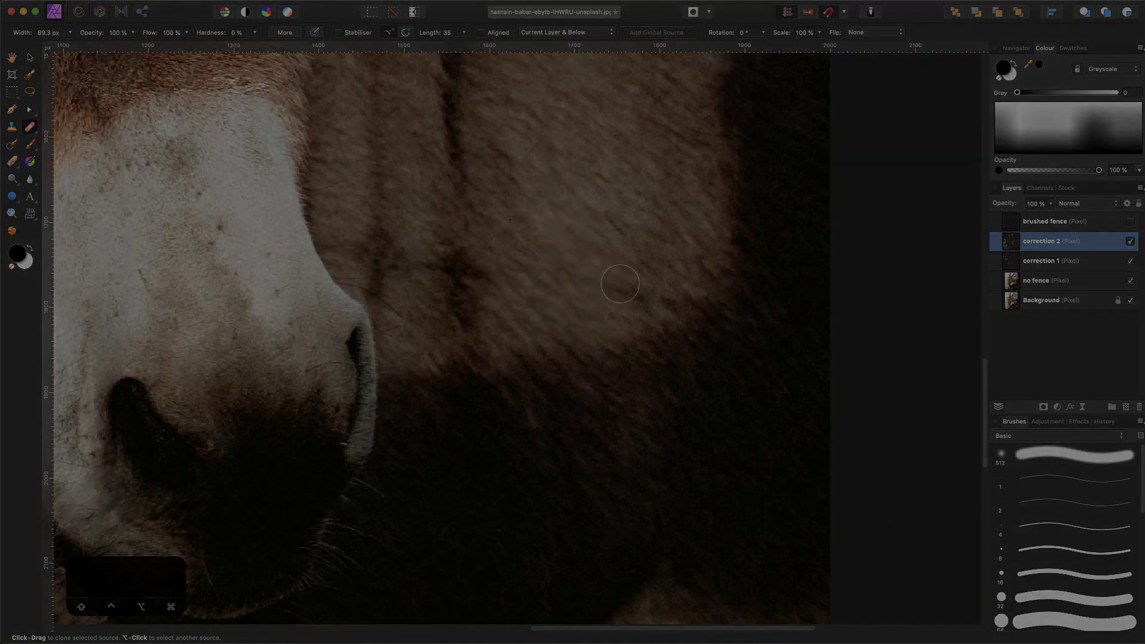
pyautogui.hscroll(-2, 437, 284)
pyautogui.scroll(1, 438, 284)
pyautogui.click(423, 262)
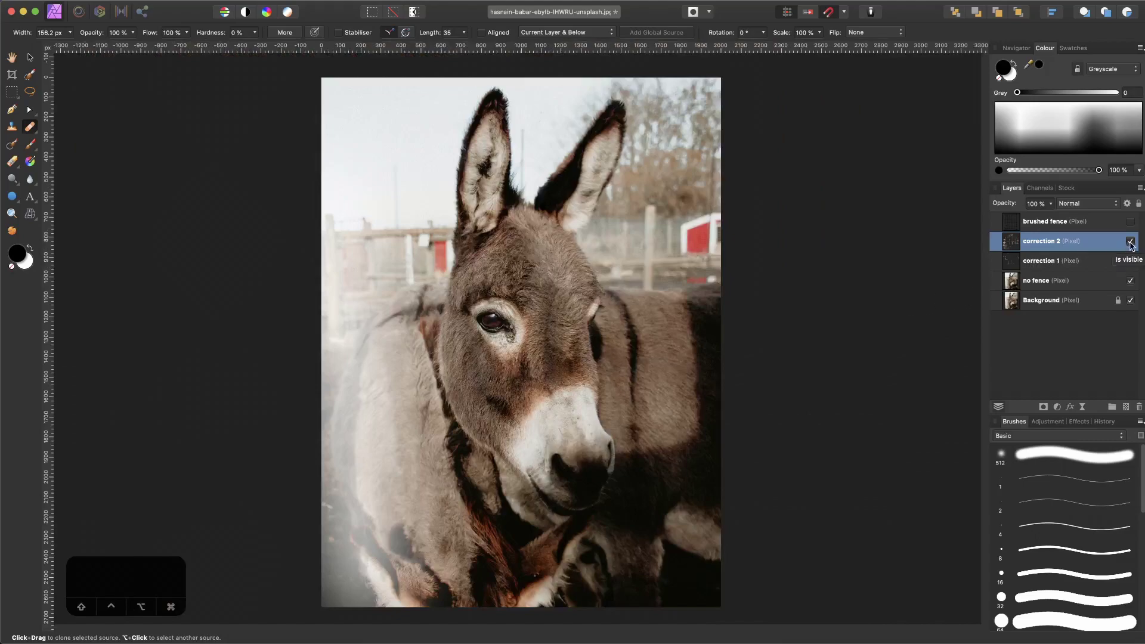
# Compare before and after by toggling the correction 2 layer, then hiding no fence, correction 1 and correction 2 together.
pyautogui.click(1130, 242)
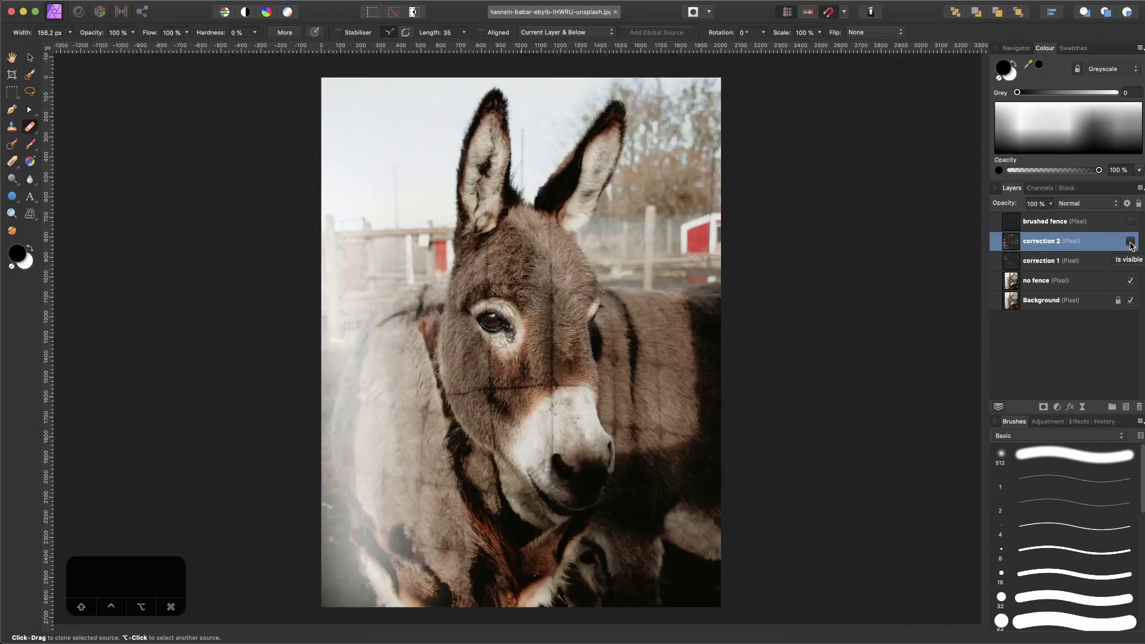
pyautogui.click(1130, 242)
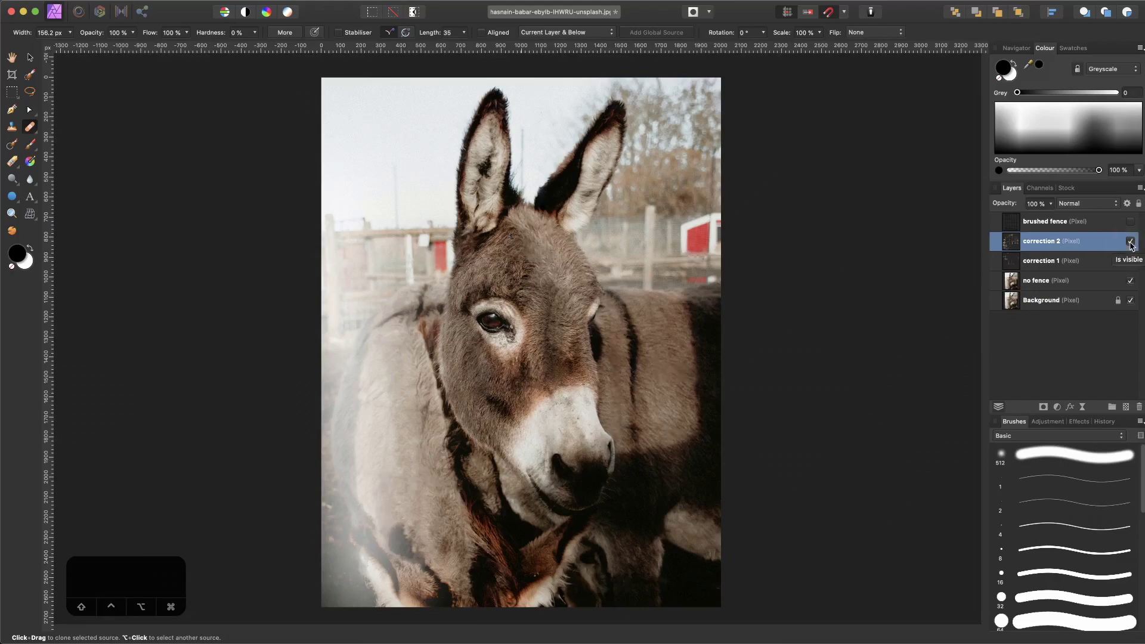
pyautogui.click(1102, 285)
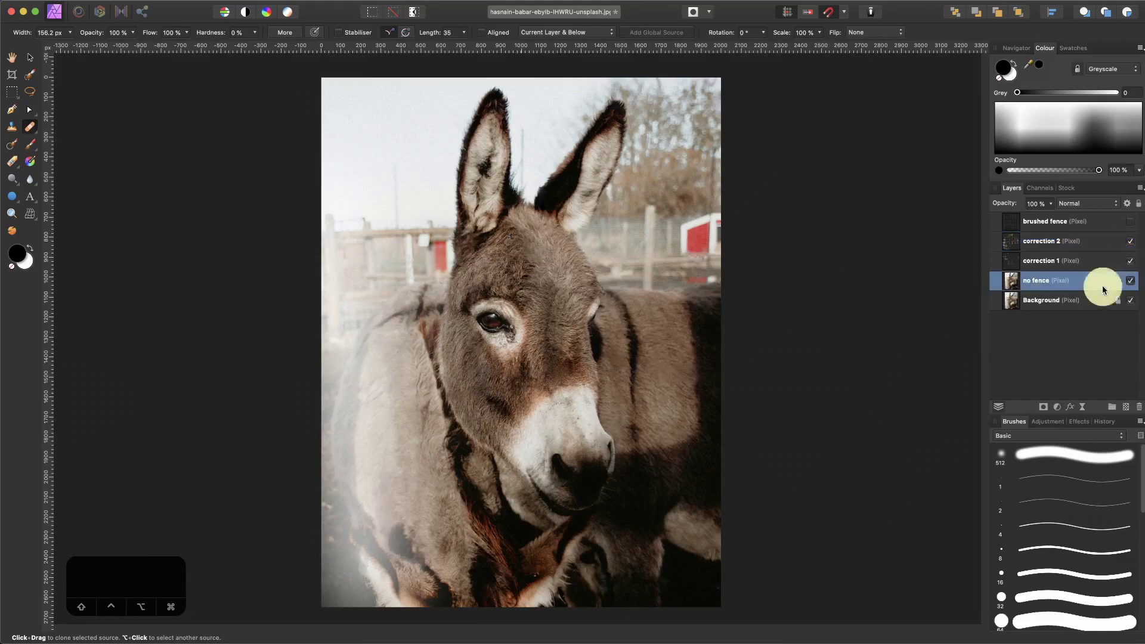
pyautogui.keyDown('shift'); pyautogui.click(1107, 242); pyautogui.keyUp('shift')
pyautogui.click(1130, 242)
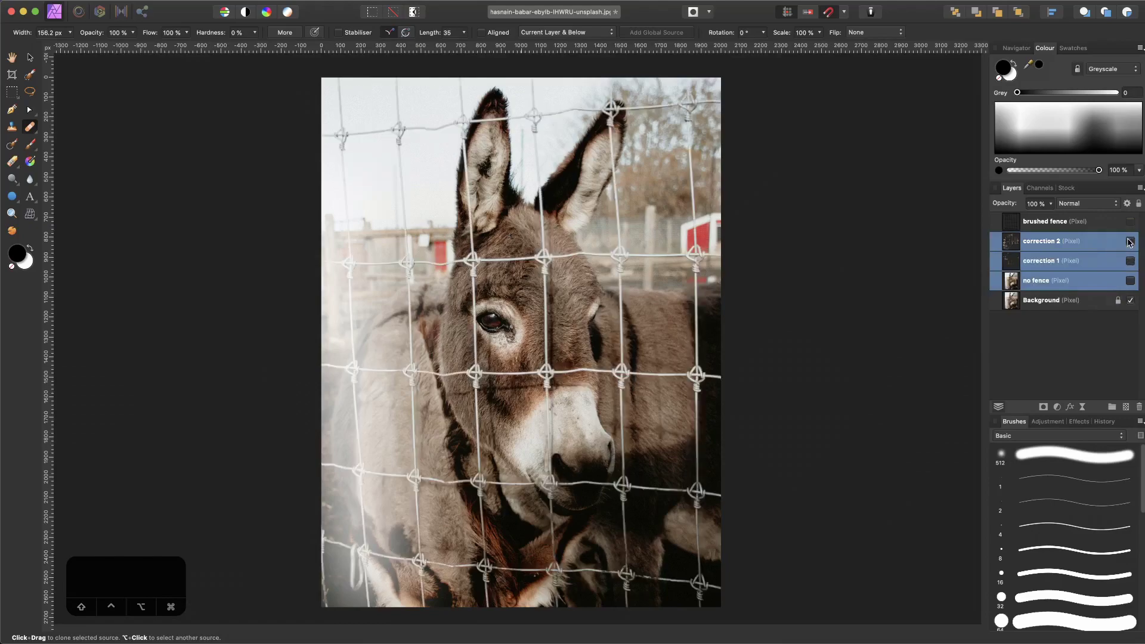
# Show the no fence, correction 1 and correction 2 layers again to compare the retouching stages.
pyautogui.click(1098, 296)
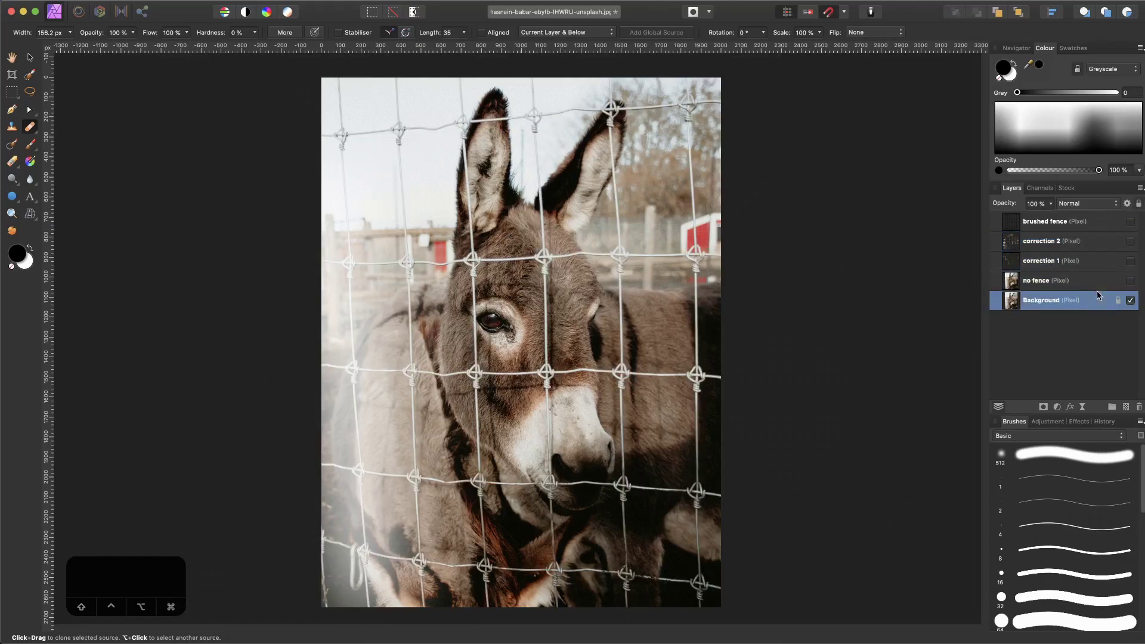
pyautogui.click(1104, 286)
pyautogui.click(1129, 280)
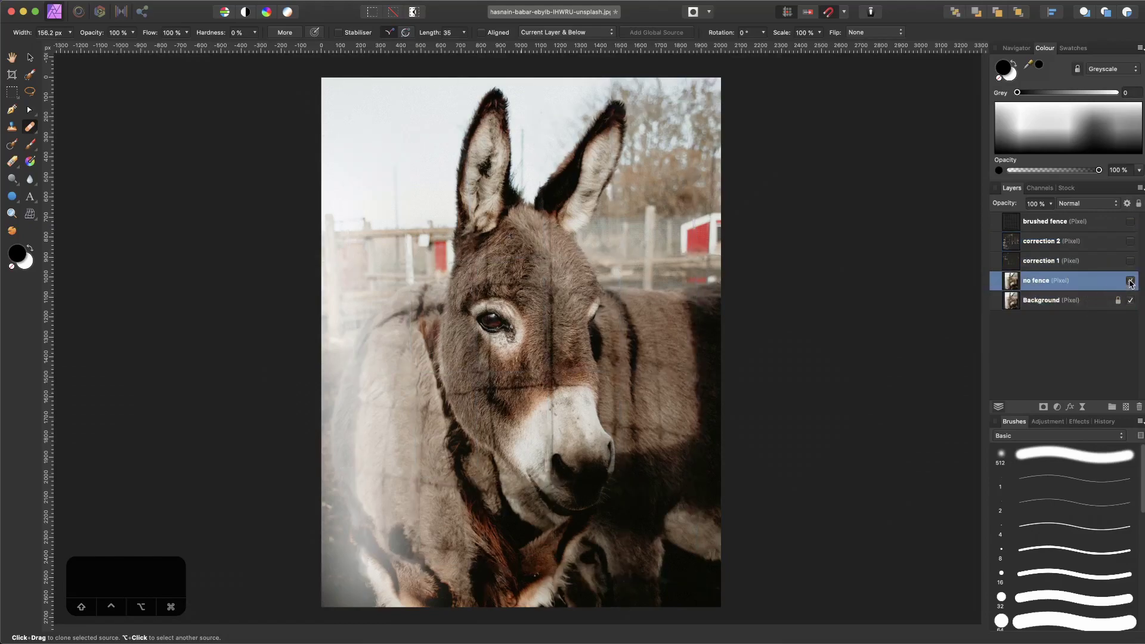
pyautogui.click(1130, 241)
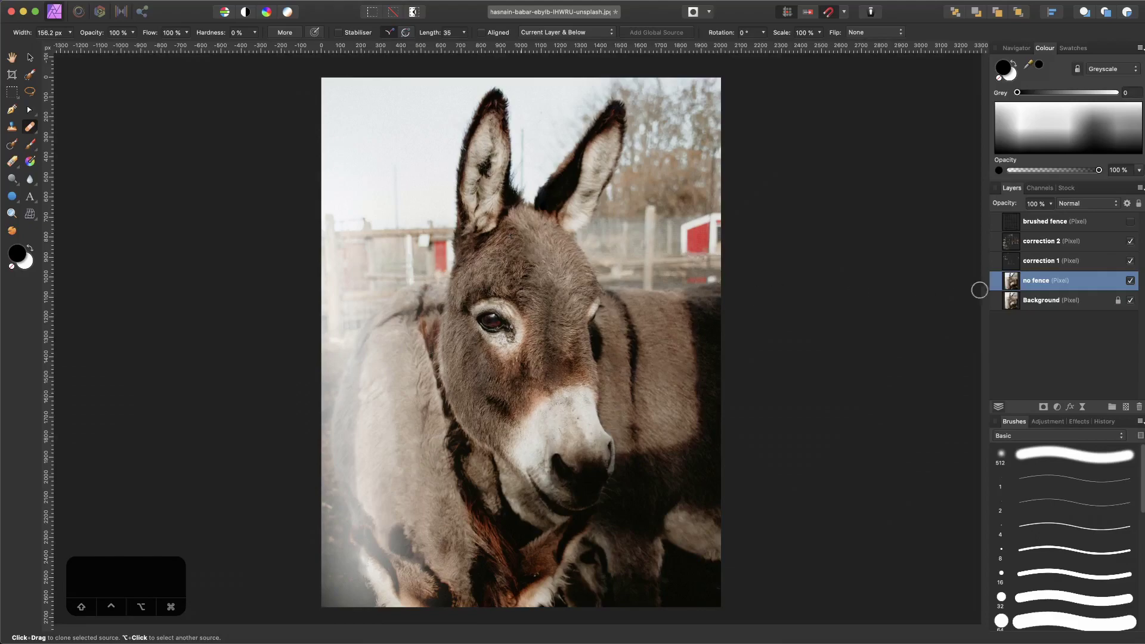
# Examine the retouched fur, forehead and eye up close for leftover fence traces, ending with the whole photo in view.
pyautogui.scroll(3, 388, 385)
pyautogui.scroll(3, 382, 391)
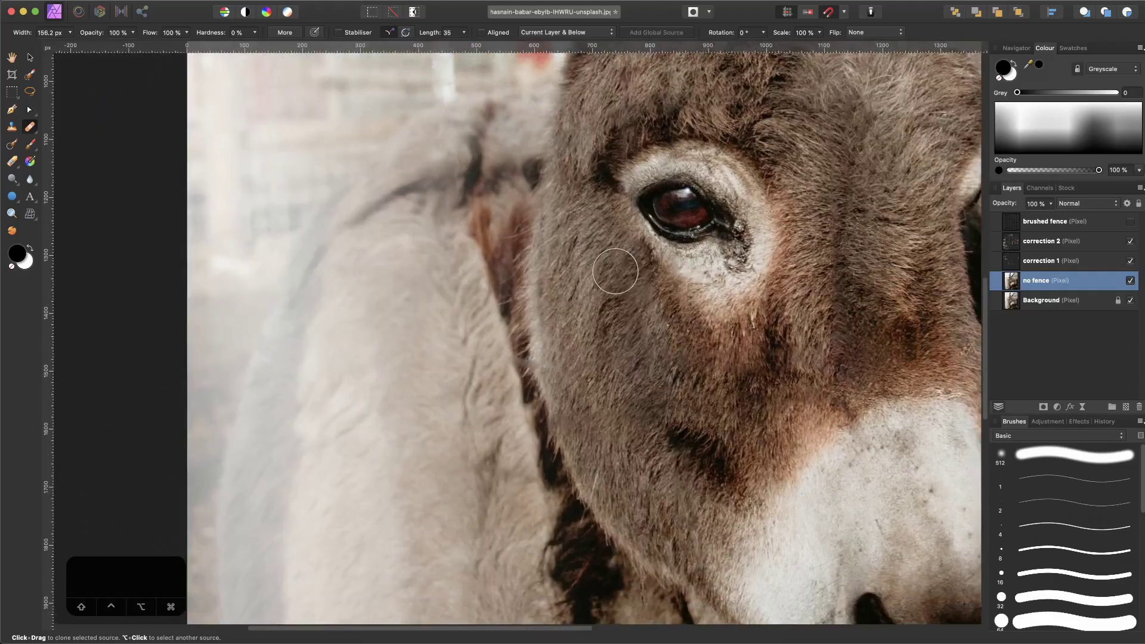
pyautogui.hscroll(6, 397, 375)
pyautogui.scroll(1, 397, 376)
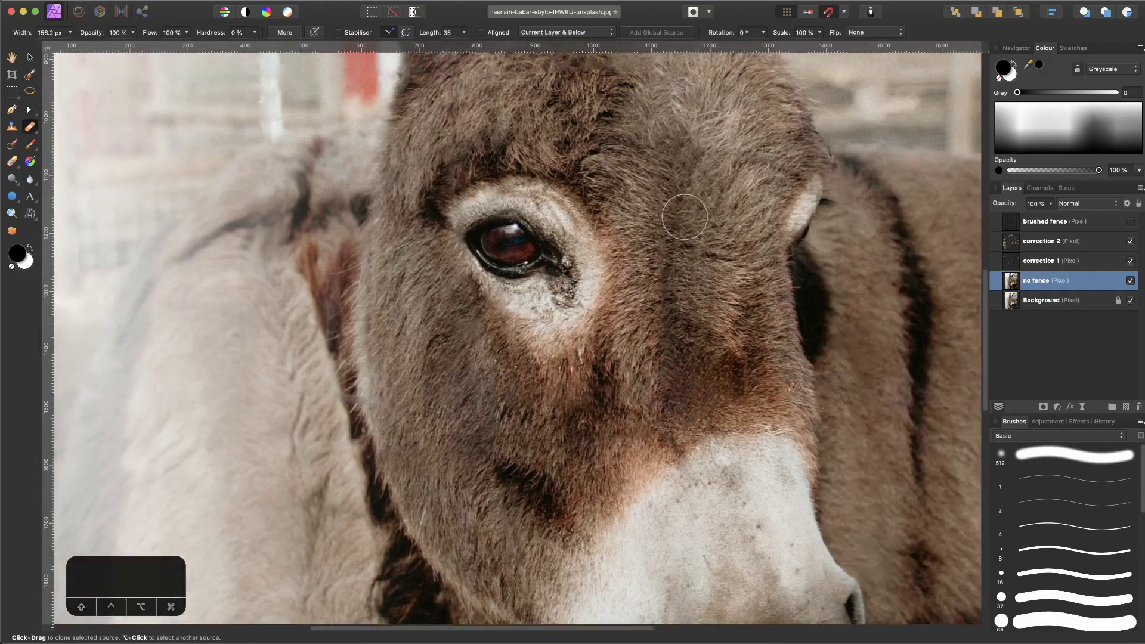
pyautogui.scroll(5, 582, 247)
pyautogui.hscroll(1, 581, 247)
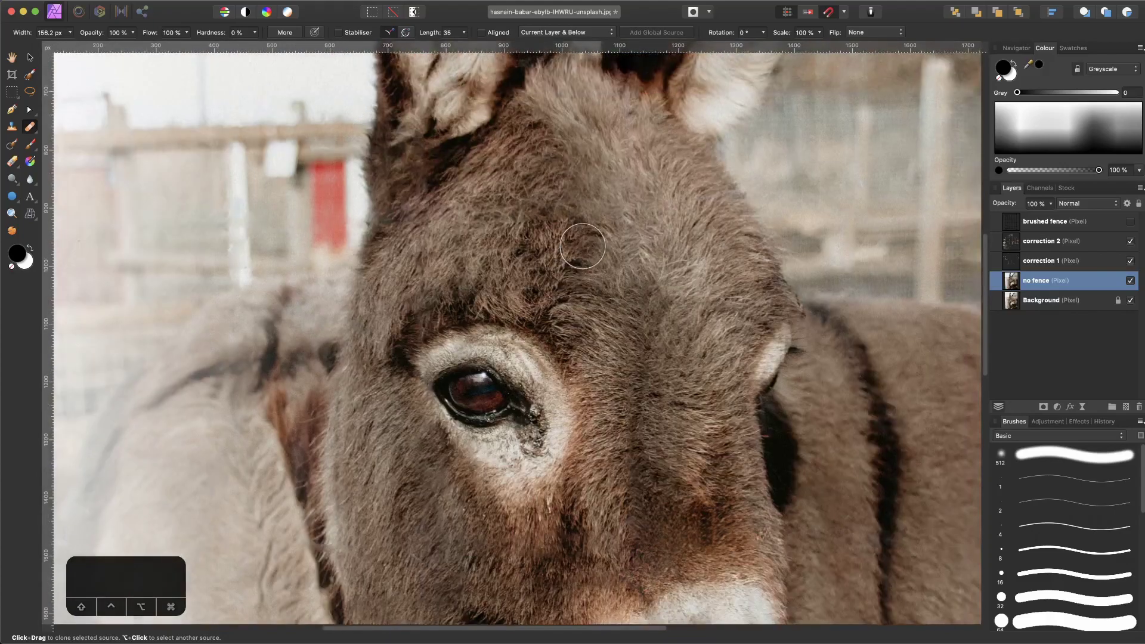
pyautogui.moveTo(487, 346)
pyautogui.mouseDown()
pyautogui.moveTo(464, 369)
pyautogui.moveTo(551, 377)
pyautogui.moveTo(498, 395)
pyautogui.mouseUp()
pyautogui.click(498, 396)
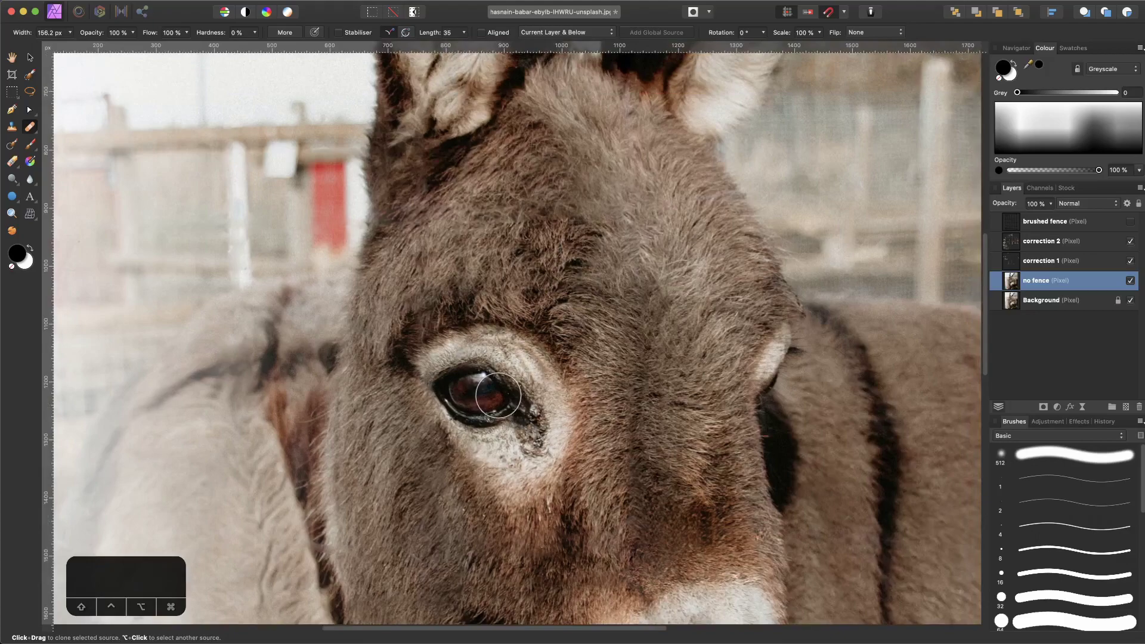
pyautogui.press('super+0')
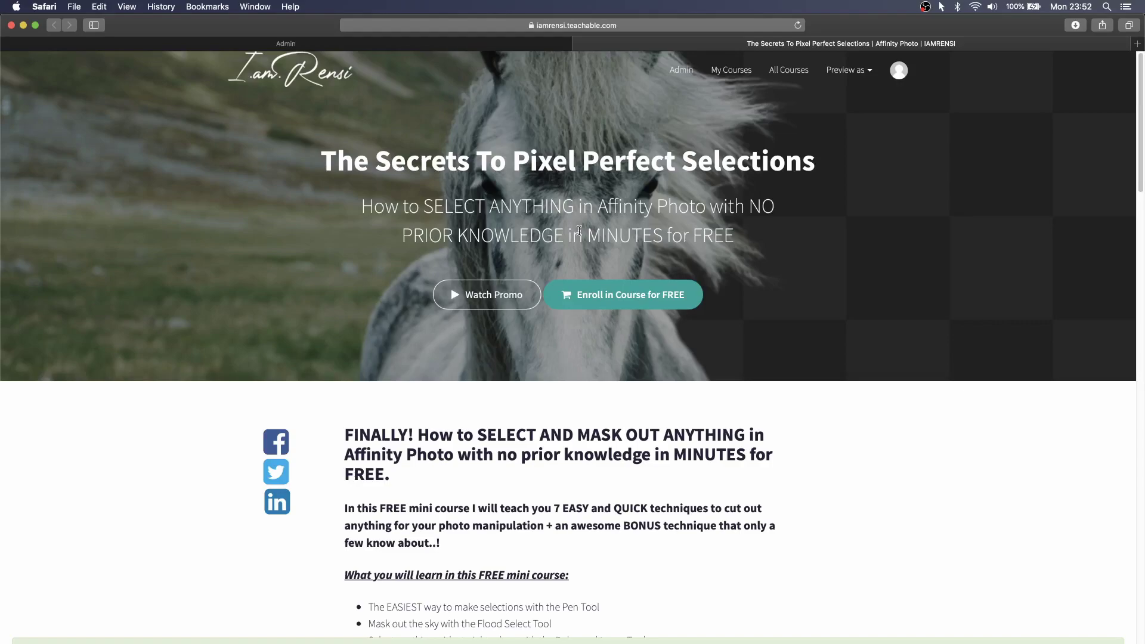
# Look through the course page "The Secrets To Pixel Perfect Selections" and the academy's student list in Safari.
pyautogui.scroll(-15, 579, 230)
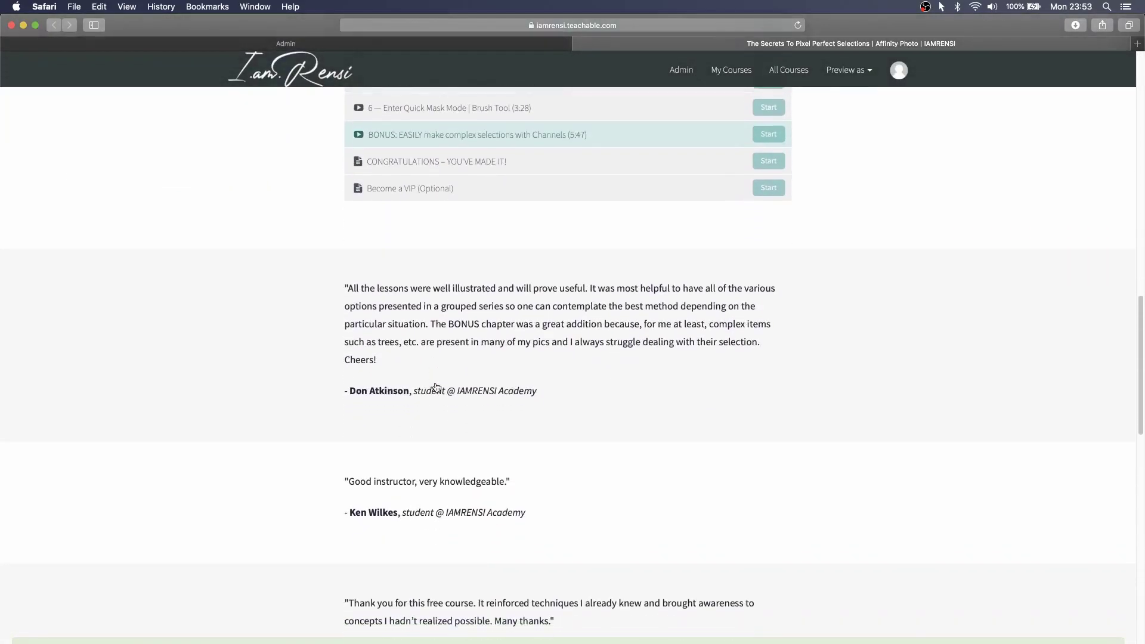
pyautogui.scroll(-10, 436, 388)
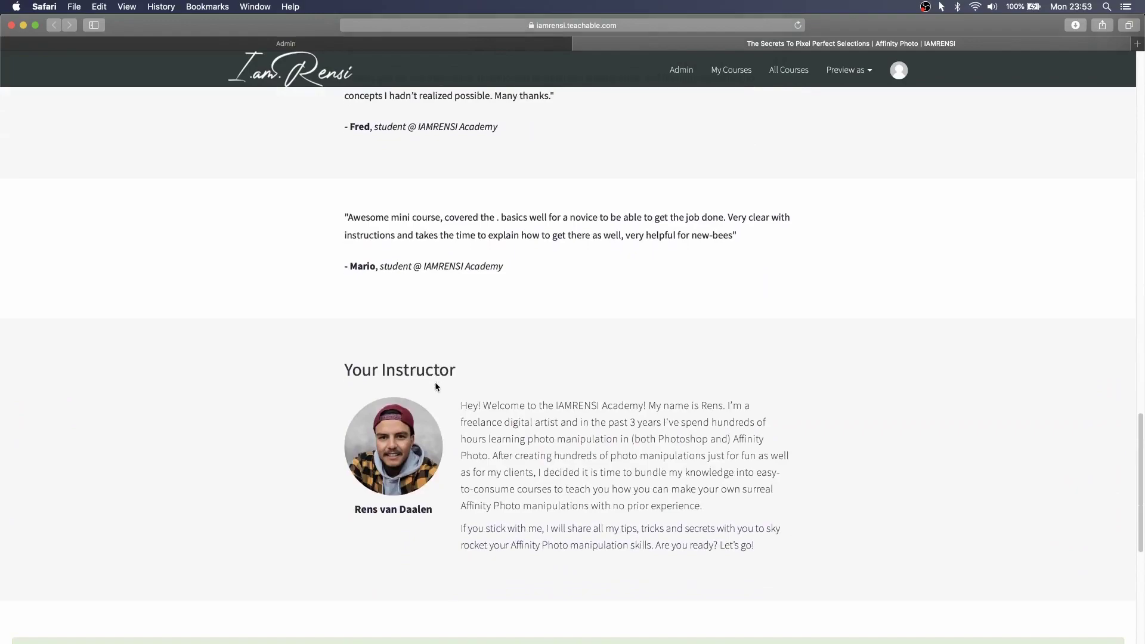
pyautogui.scroll(-5, 436, 387)
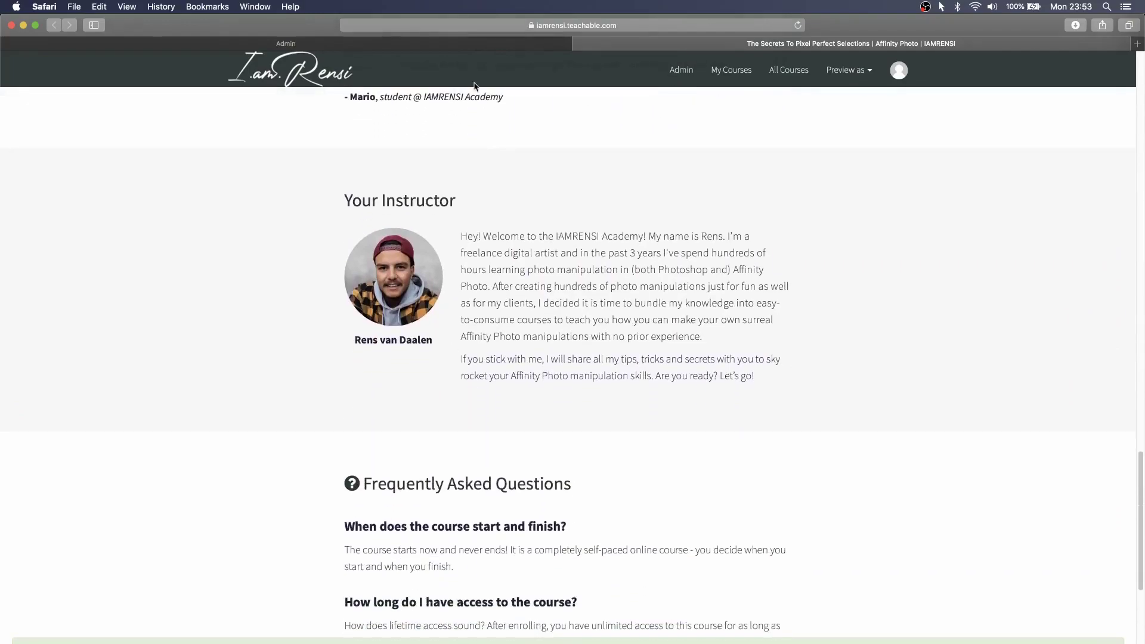
pyautogui.click(370, 46)
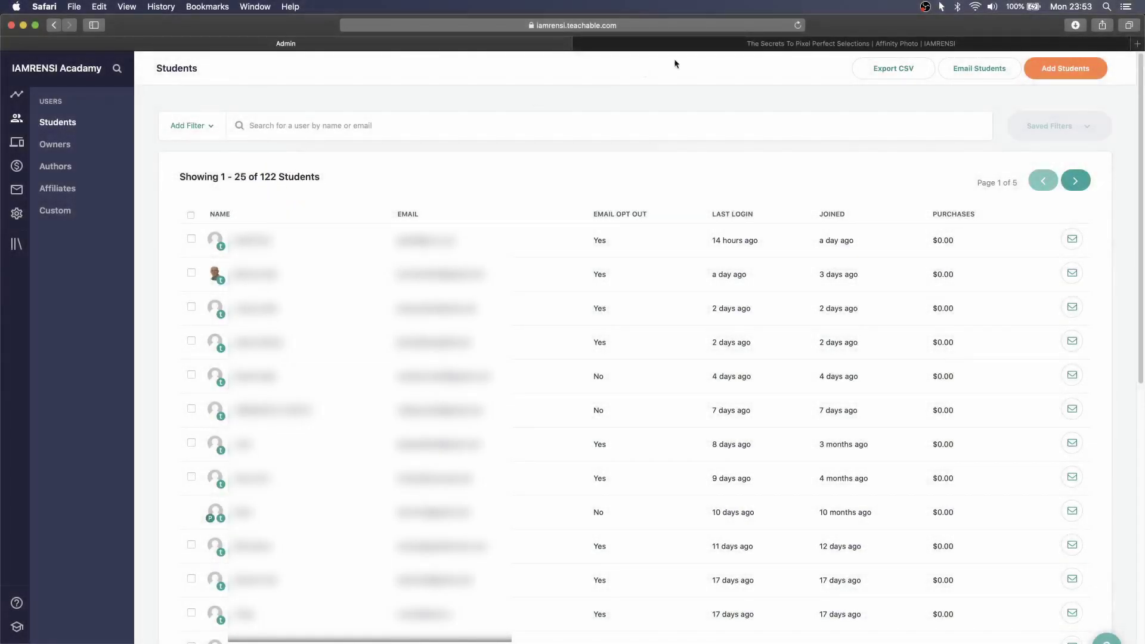
pyautogui.click(706, 46)
pyautogui.scroll(20, 389, 155)
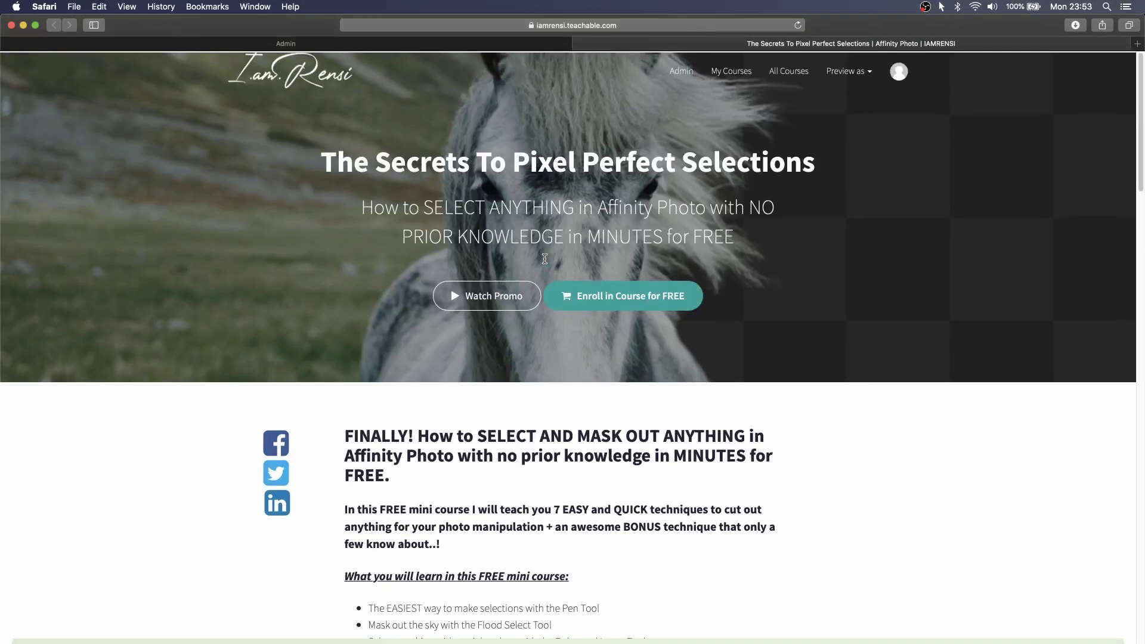